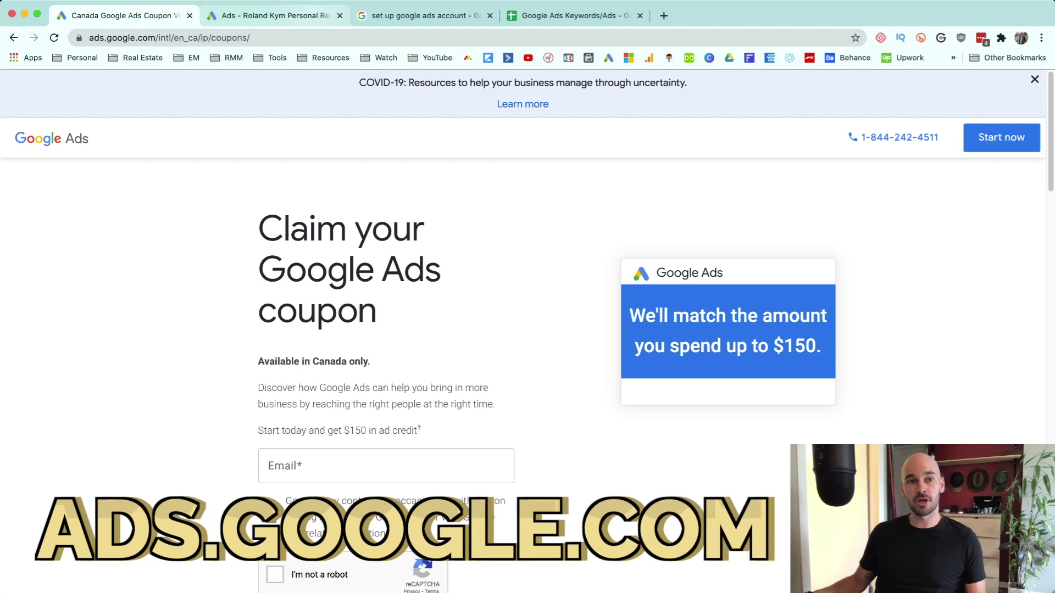
# - Switch to the Google Ads account, show the overview for all campaigns and start a new campaign
pyautogui.click(274, 15)
pyautogui.moveTo(157, 37); pyautogui.dragTo(89, 38)
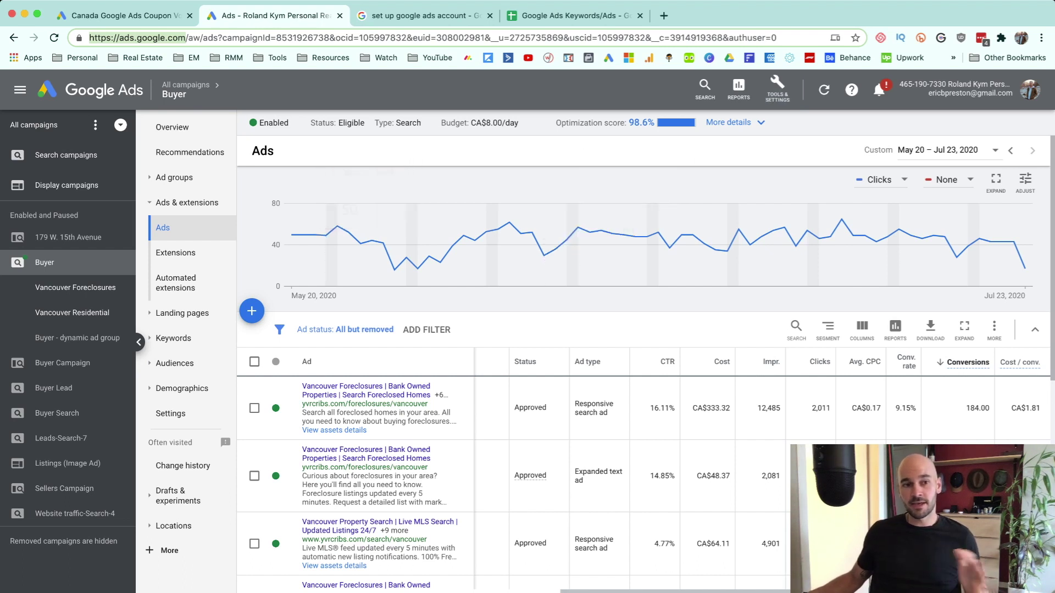
pyautogui.click(44, 262)
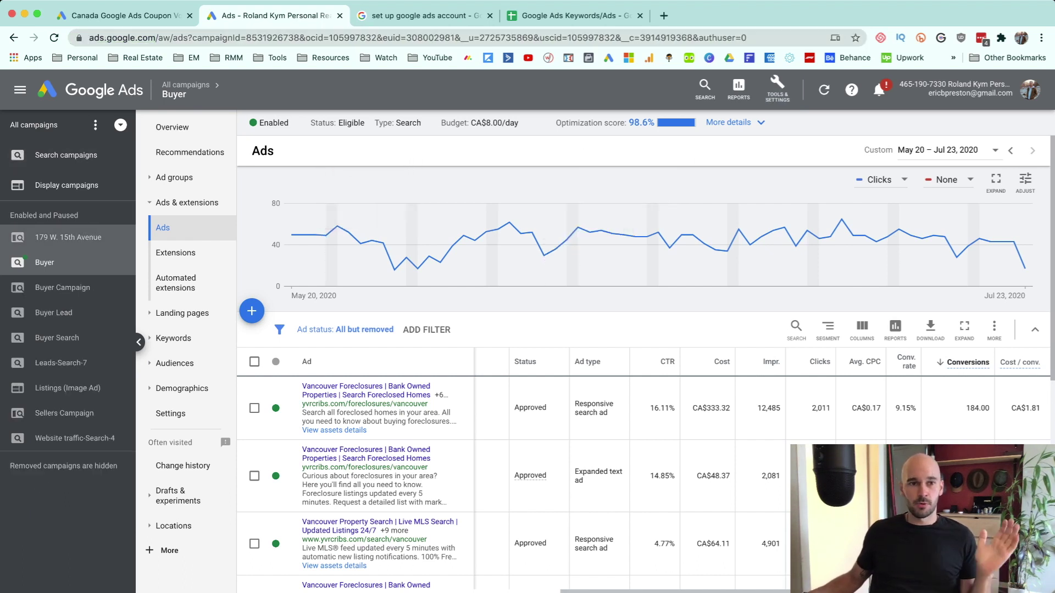
pyautogui.click(53, 125)
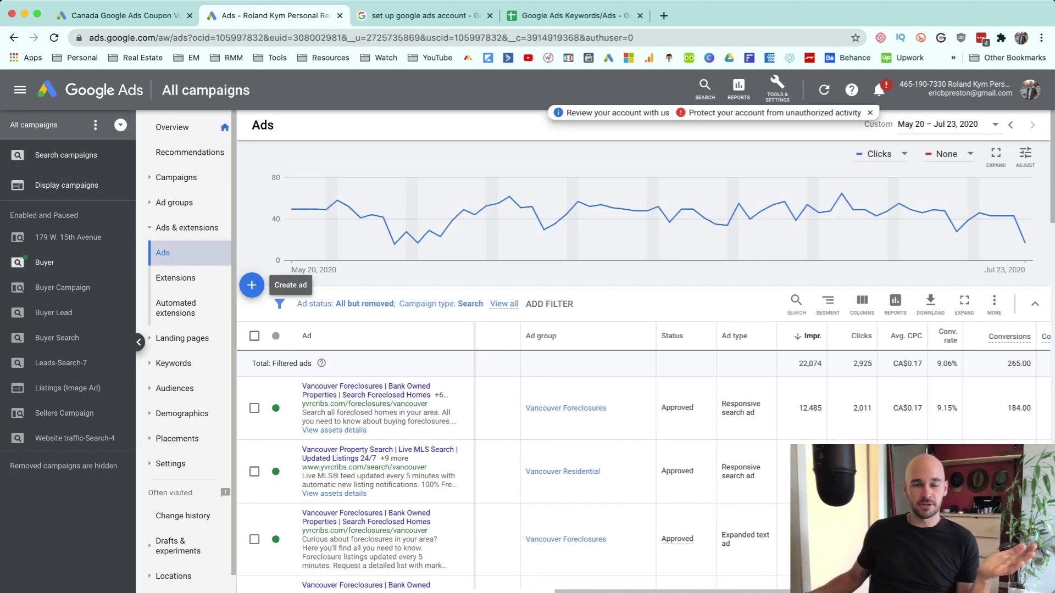
pyautogui.click(172, 127)
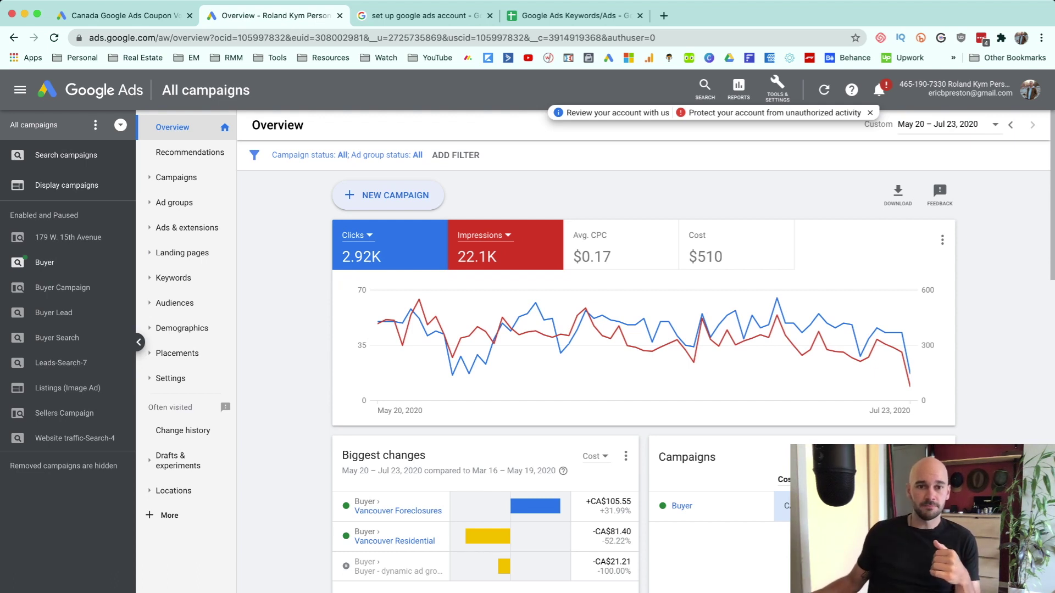
pyautogui.click(396, 195)
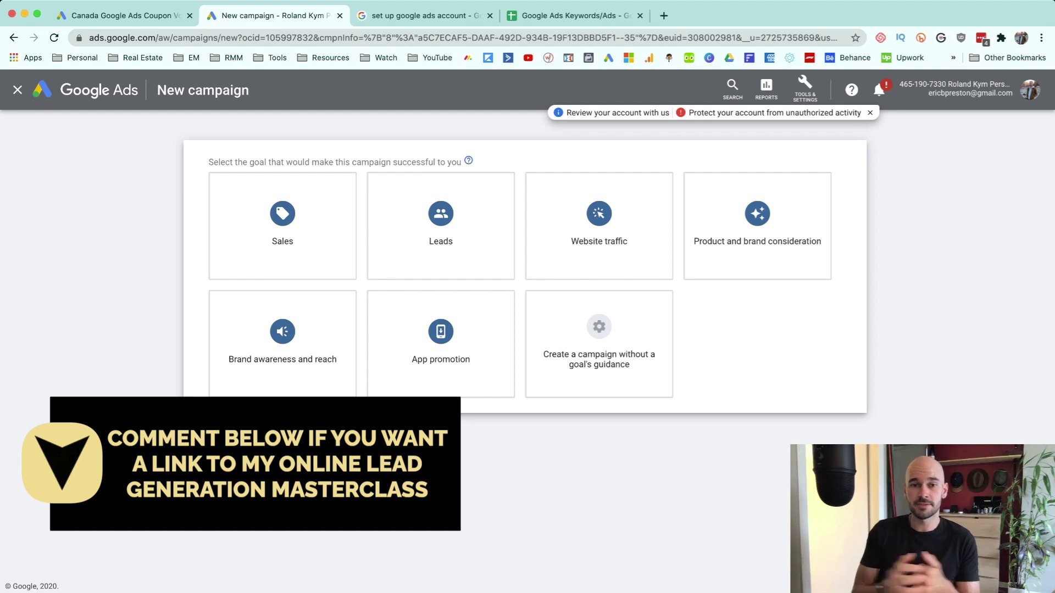
# - Choose Leads as the campaign goal and Search as the campaign type
pyautogui.moveTo(440, 225)
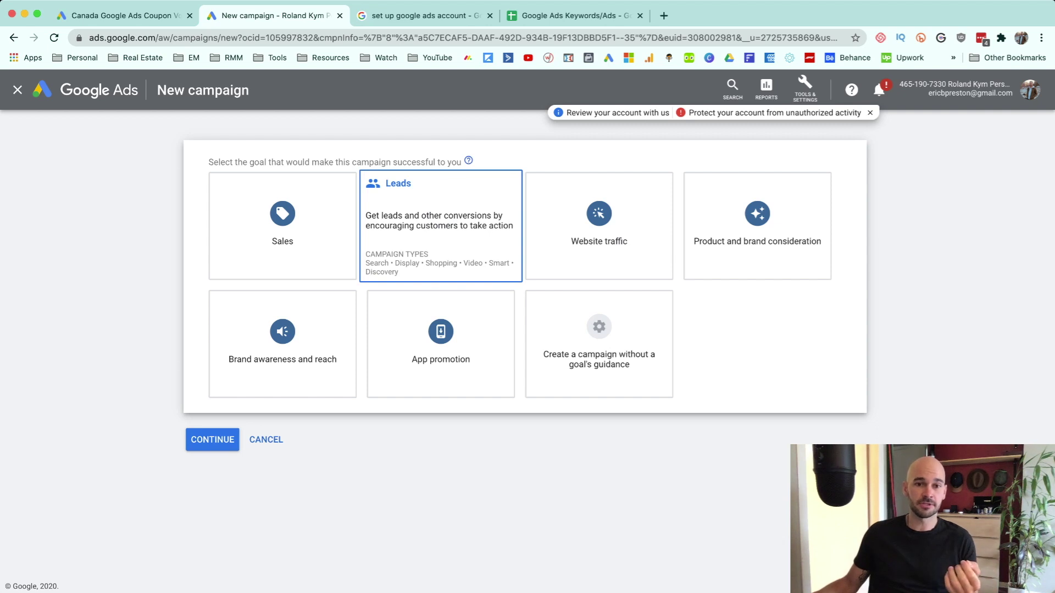
pyautogui.click(440, 225)
pyautogui.moveTo(283, 312)
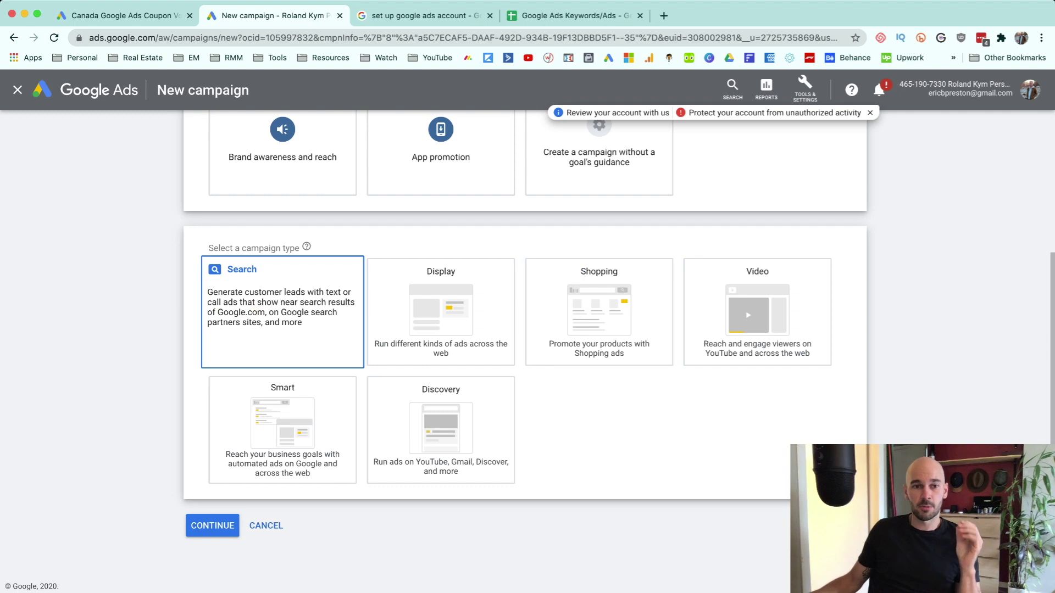
pyautogui.click(283, 311)
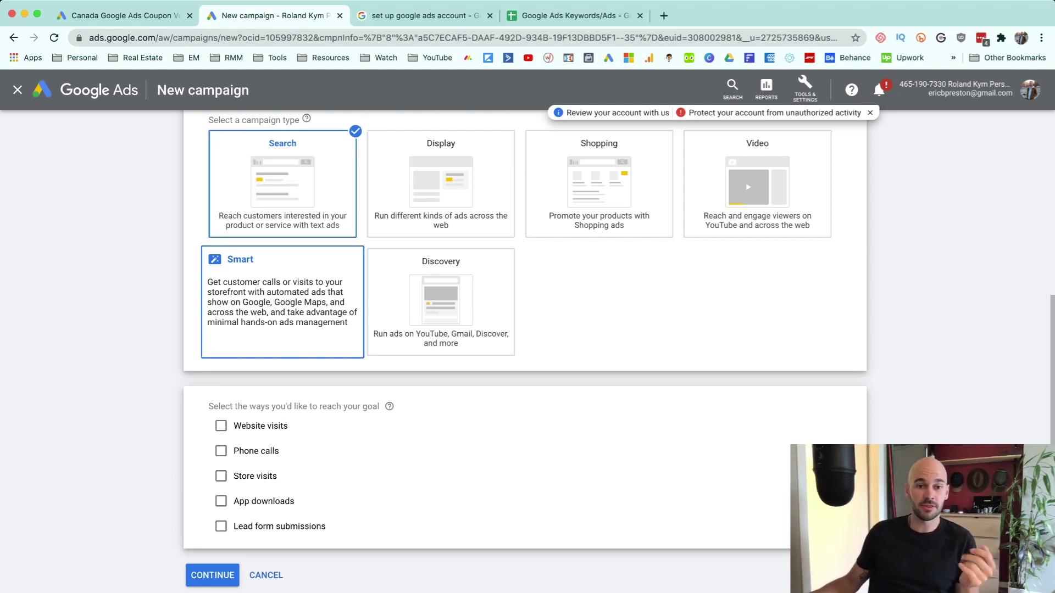
# - Select website visits as the way to reach the goal, enter yvrmls.com as the business's website, and continue to the campaign settings
pyautogui.scroll(-1, 525, 329)
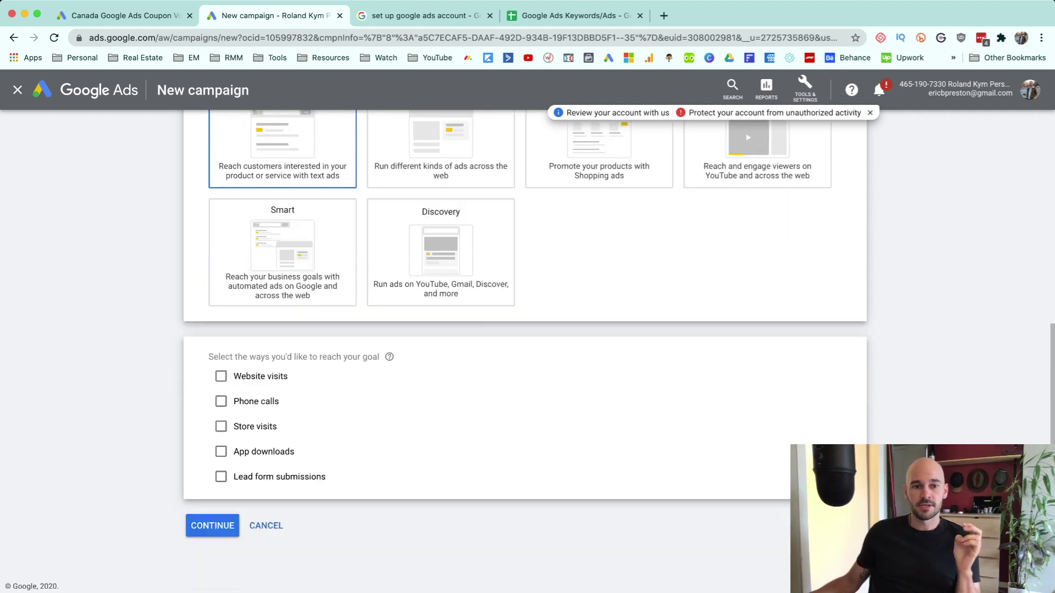
pyautogui.click(221, 376)
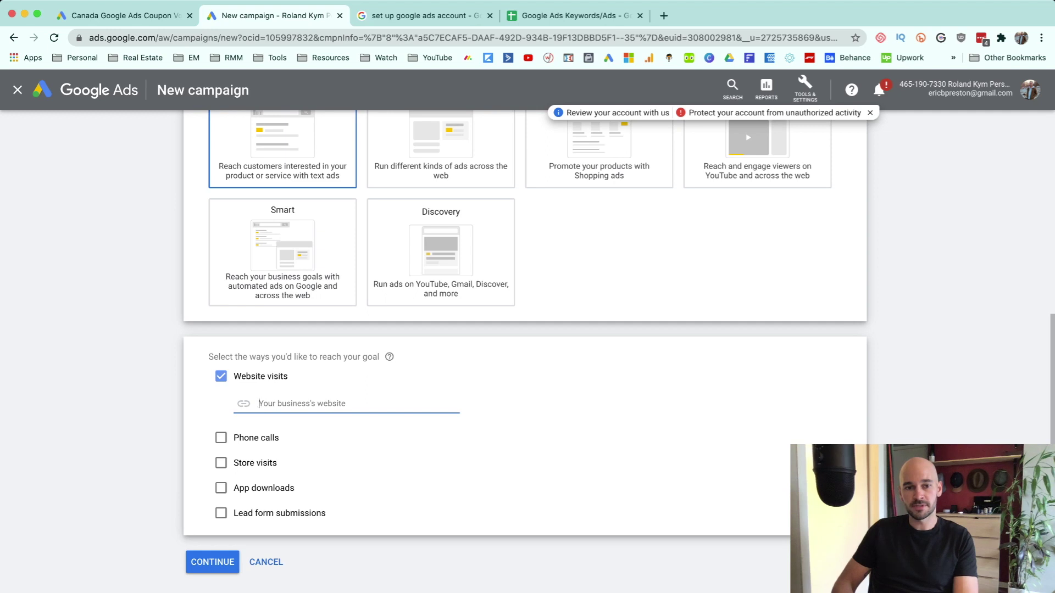
pyautogui.write('yvrcr')
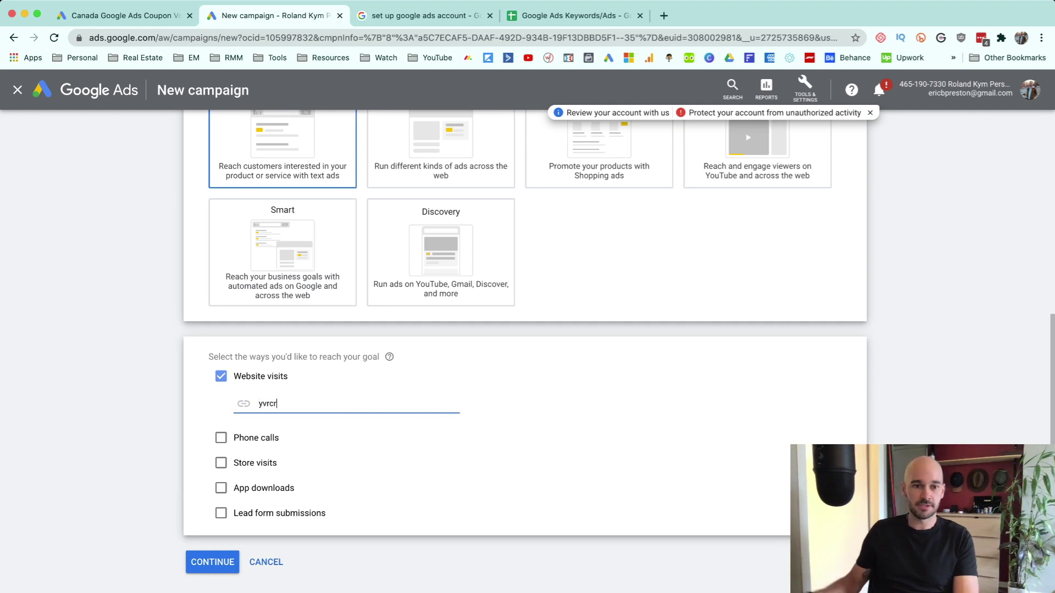
pyautogui.write('ibs.com')
pyautogui.press('Tab')
pyautogui.doubleClick(283, 403)
pyautogui.write('y')
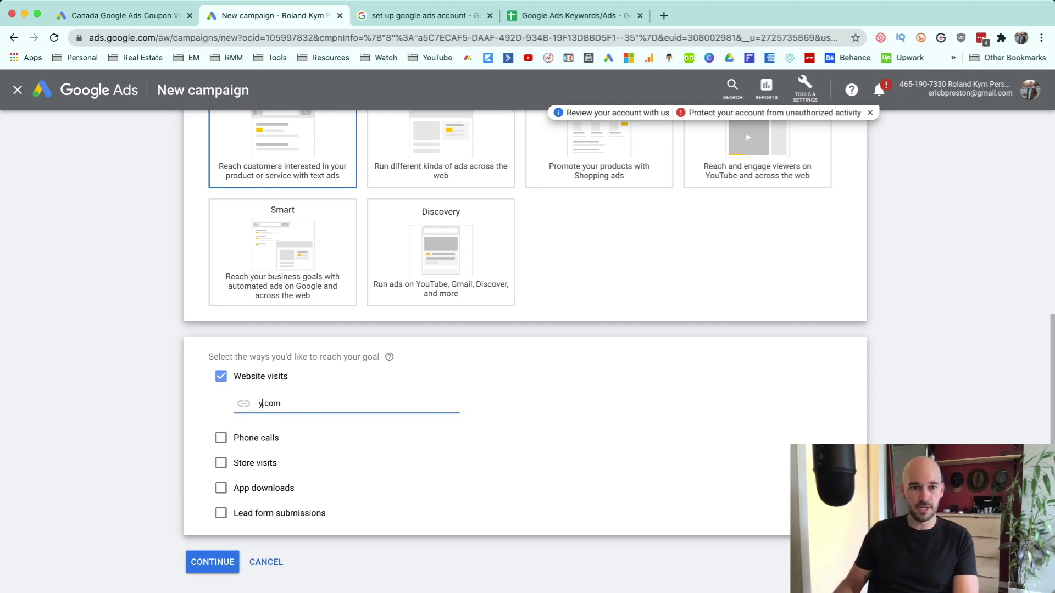
pyautogui.write('vrmls')
pyautogui.press('Tab')
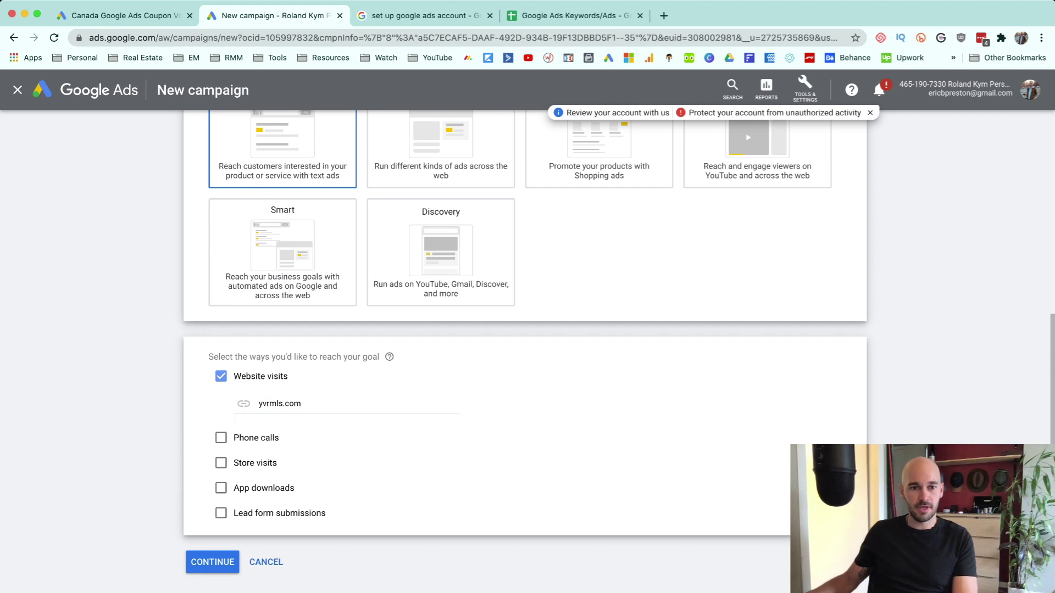
pyautogui.click(212, 562)
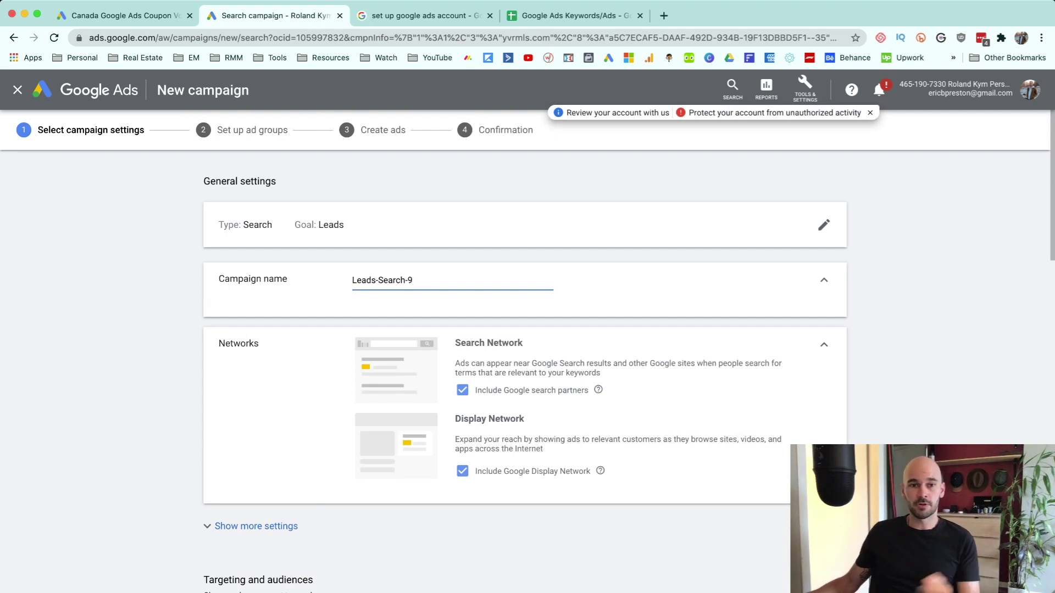
# - Name the campaign "Buyer Search" and exclude the Google Display Network from its networks
pyautogui.tripleClick(391, 280)
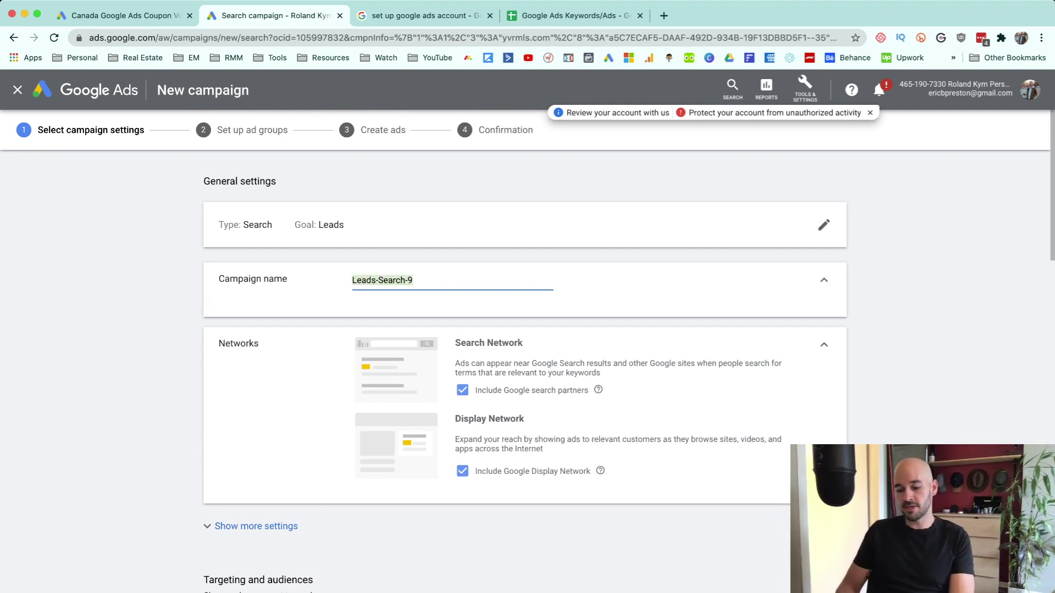
pyautogui.write('Buyer')
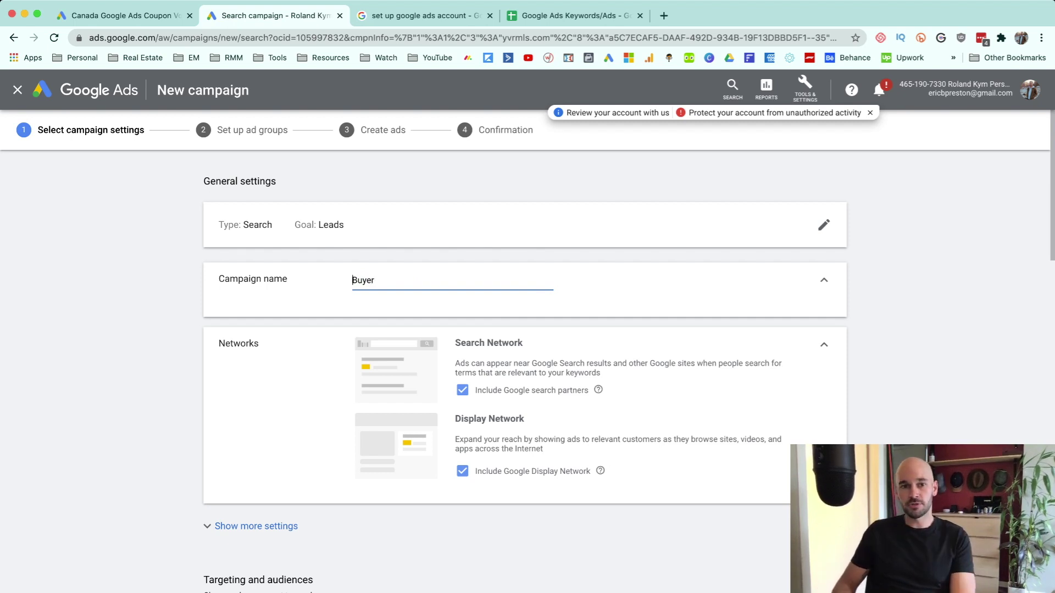
pyautogui.write('Generic')
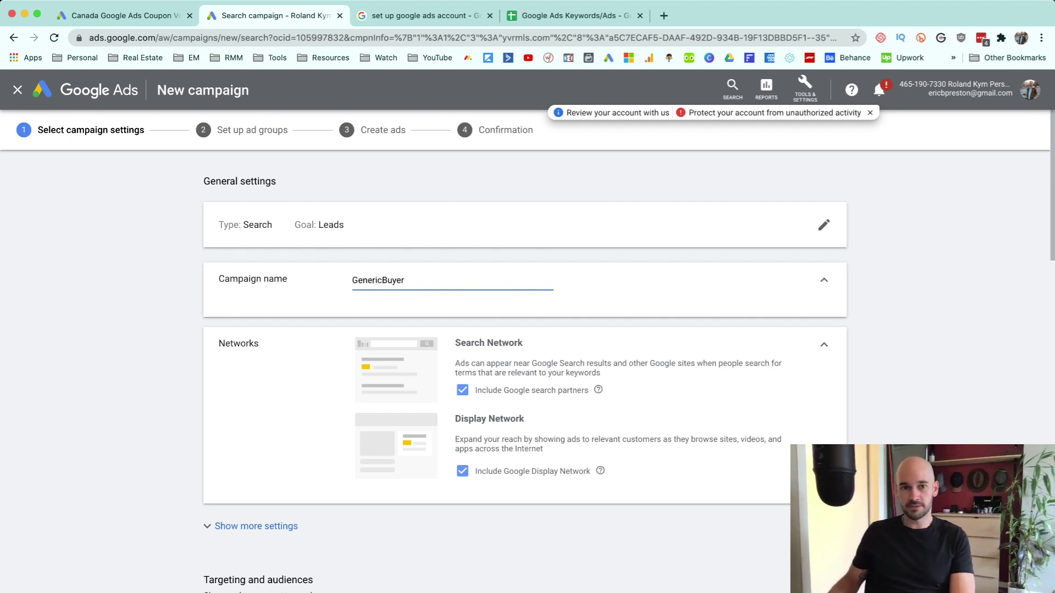
pyautogui.hotkey('alt', 'shift', 'Left')
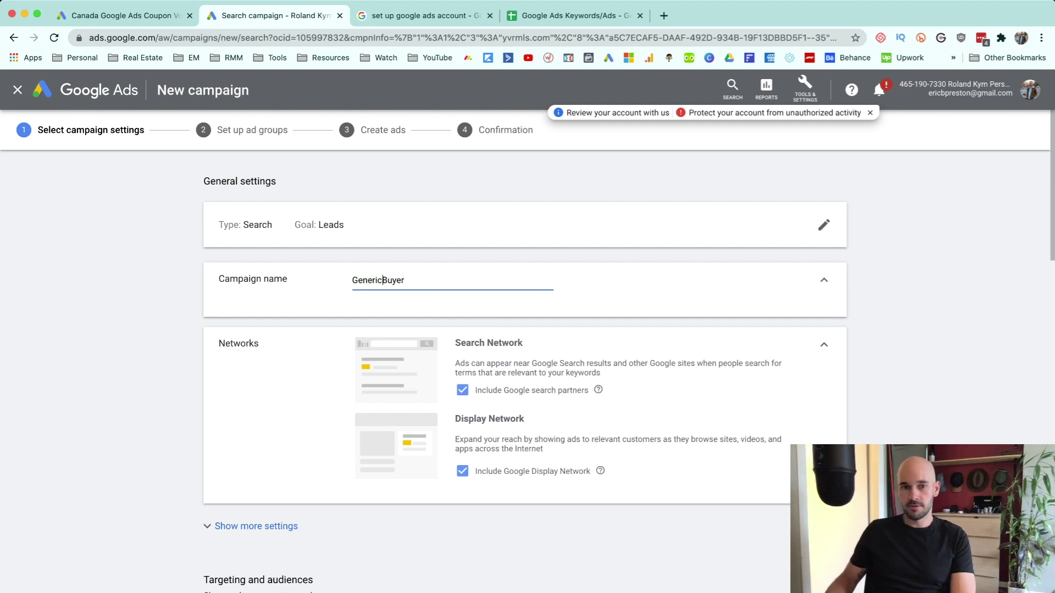
pyautogui.press('BackSpace')
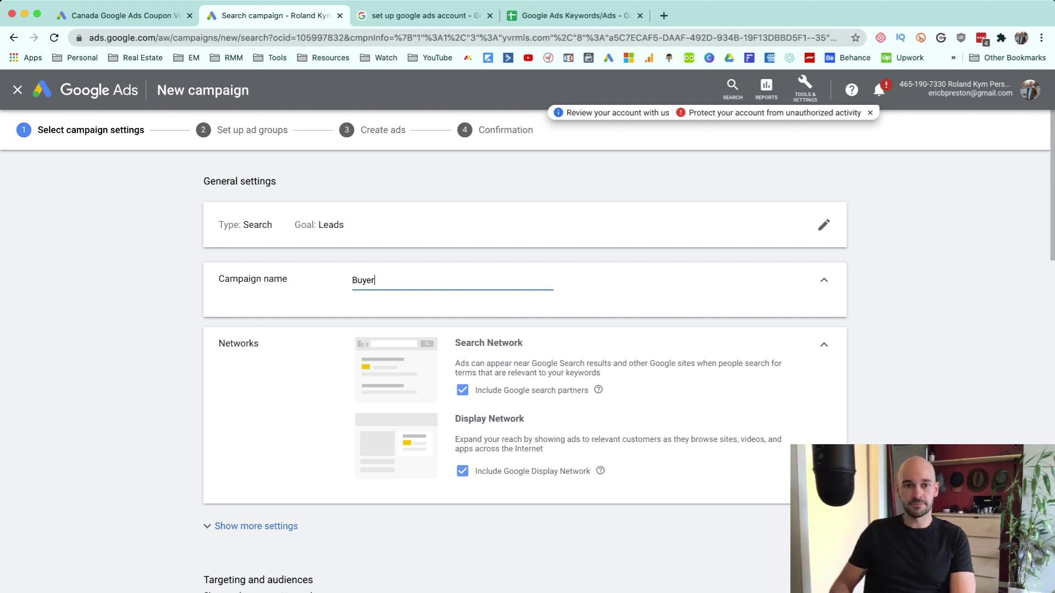
pyautogui.write('Search')
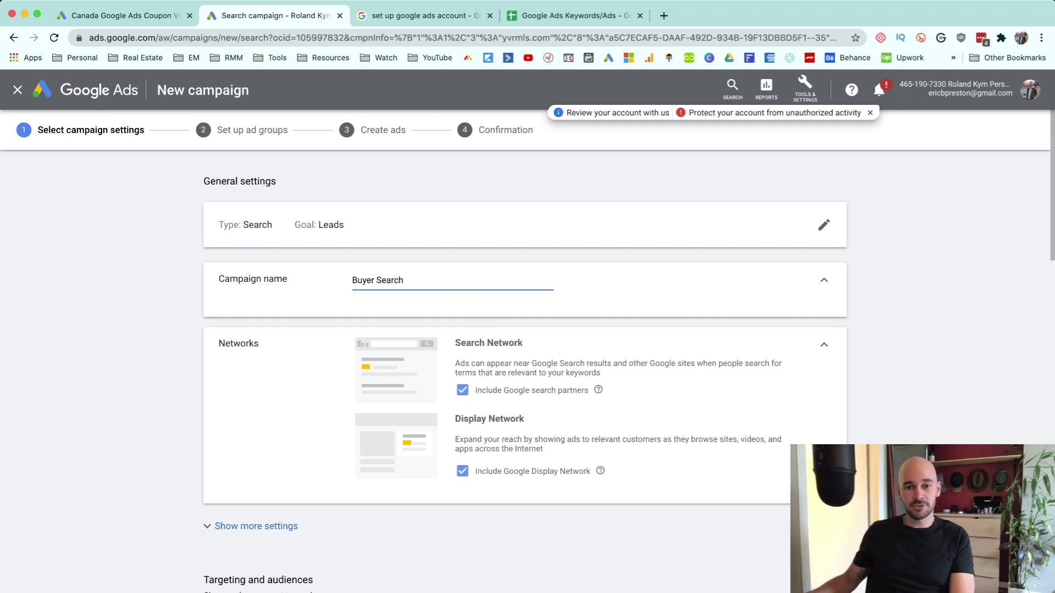
pyautogui.click(462, 471)
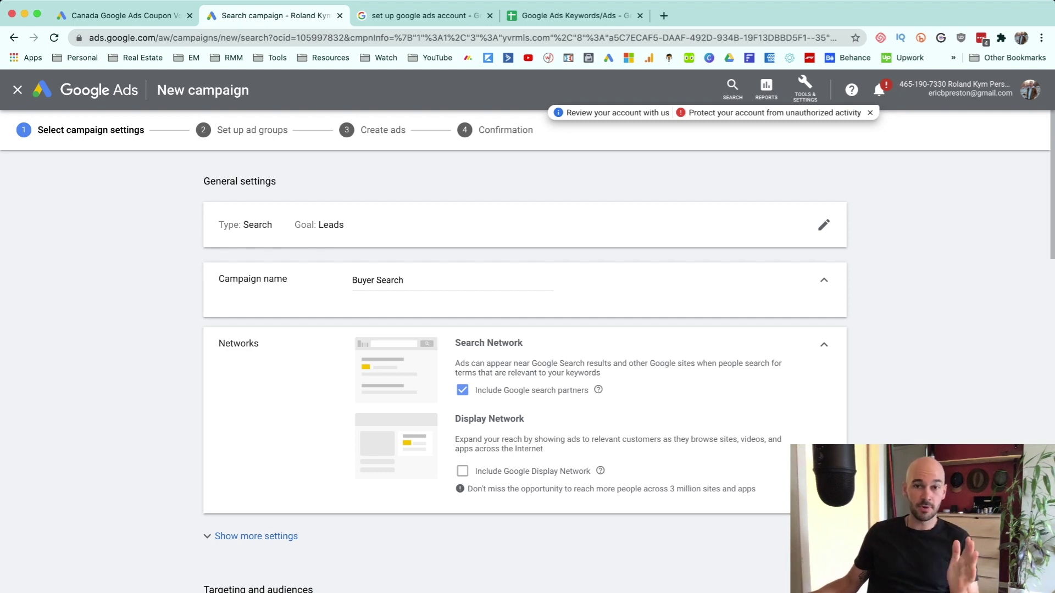
# - Expand the location options and review the target and exclude settings for the campaign's locations
pyautogui.scroll(-7, 524, 357)
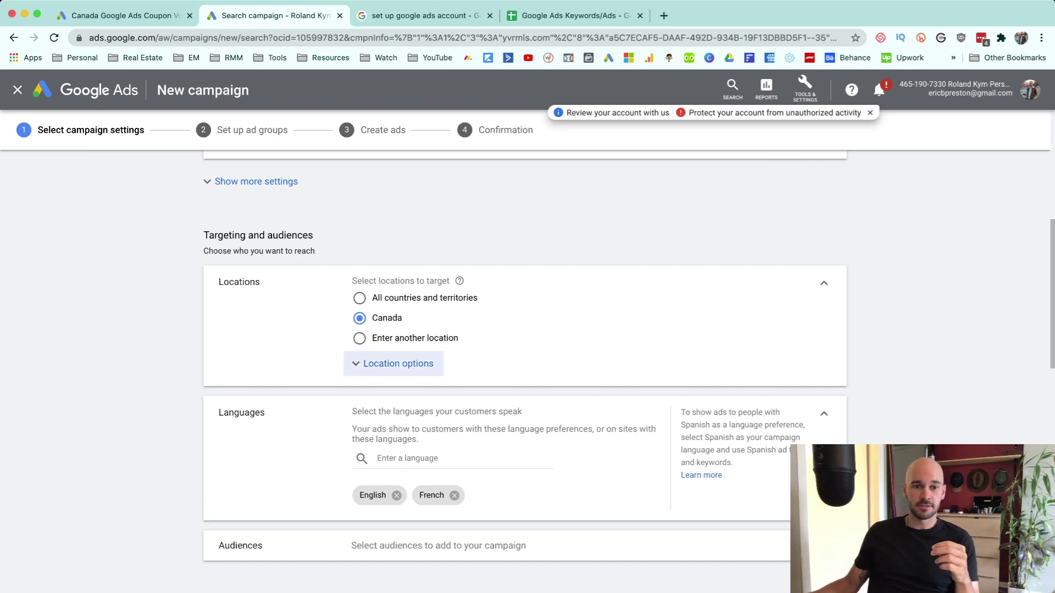
pyautogui.click(398, 364)
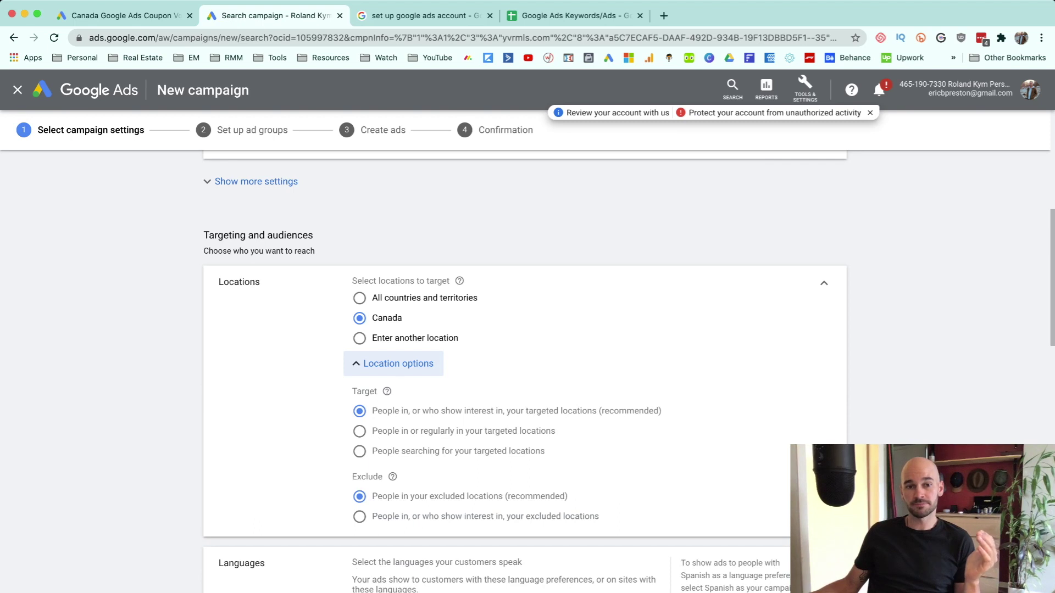
pyautogui.scroll(-2, 525, 358)
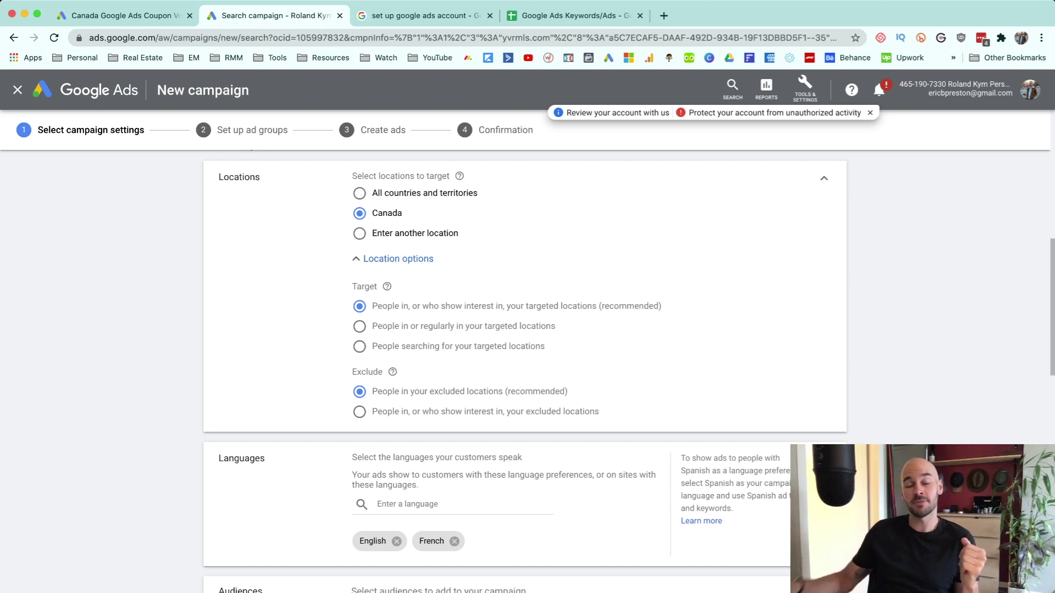
# - Expand the audiences section and add all recently selected in-market real estate audiences to the campaign
pyautogui.scroll(-5, 524, 352)
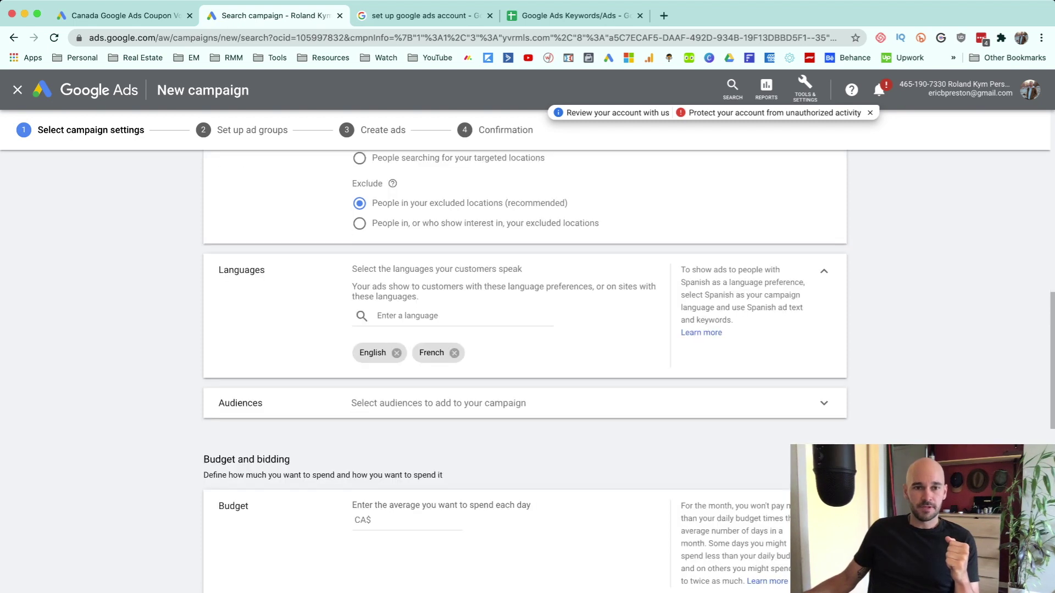
pyautogui.click(823, 313)
pyautogui.scroll(-4, 467, 440)
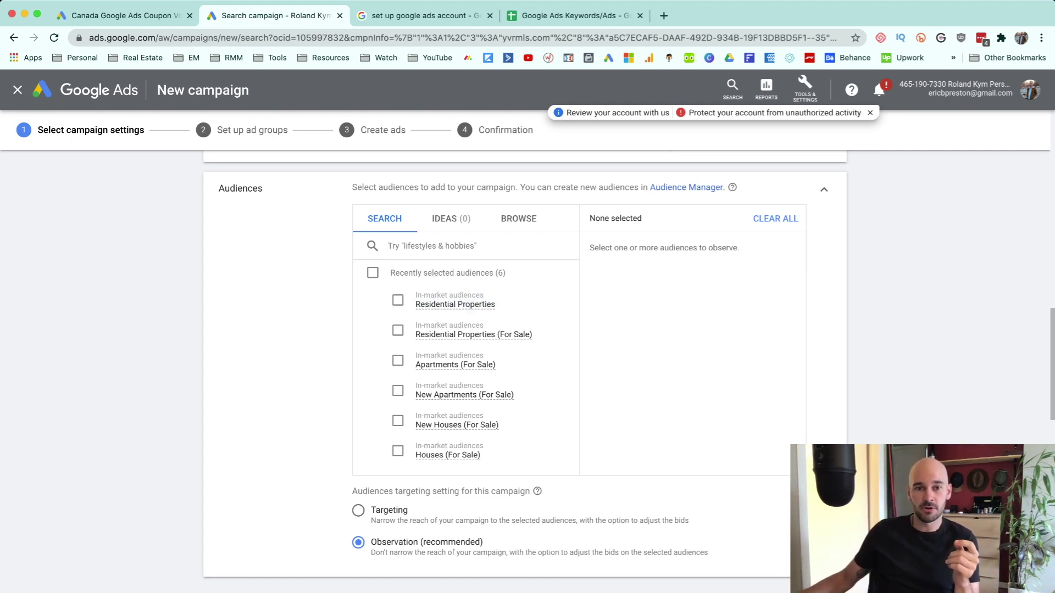
pyautogui.click(373, 273)
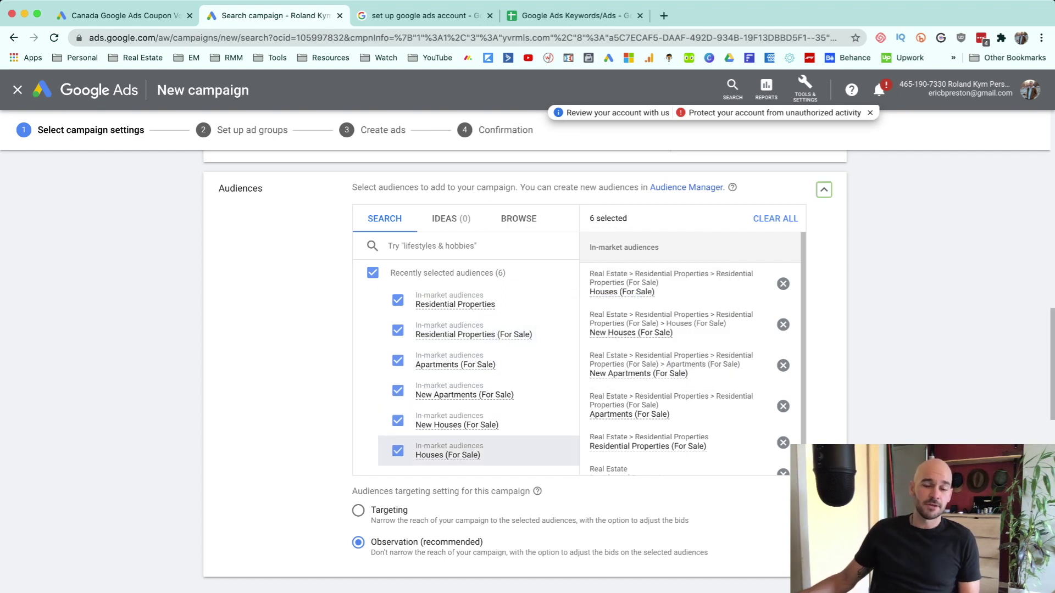
pyautogui.moveTo(454, 303)
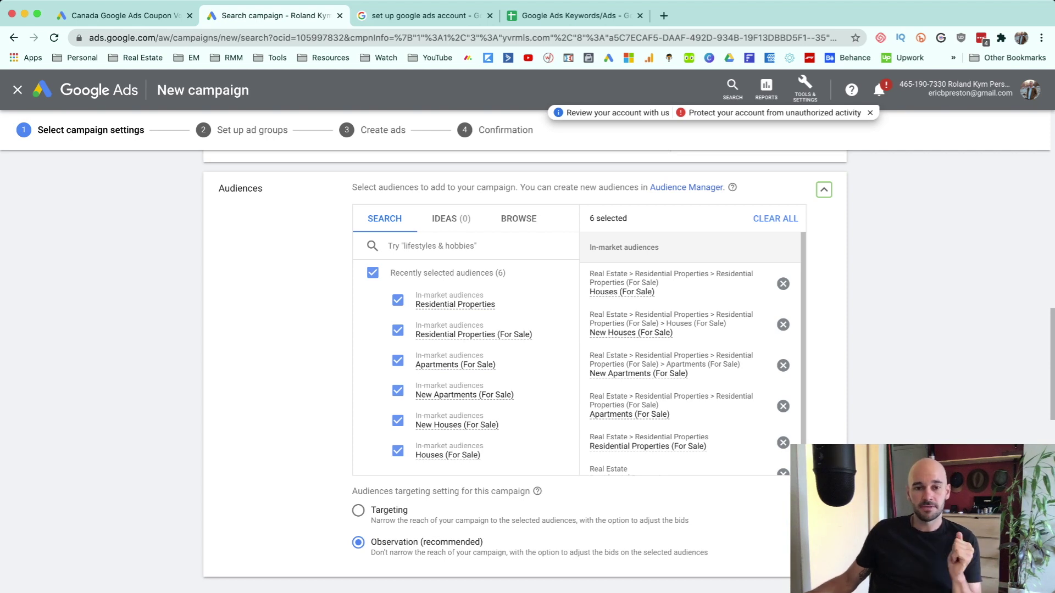
# - Set the campaign's average daily budget to CA$5.00
pyautogui.scroll(-8, 524, 363)
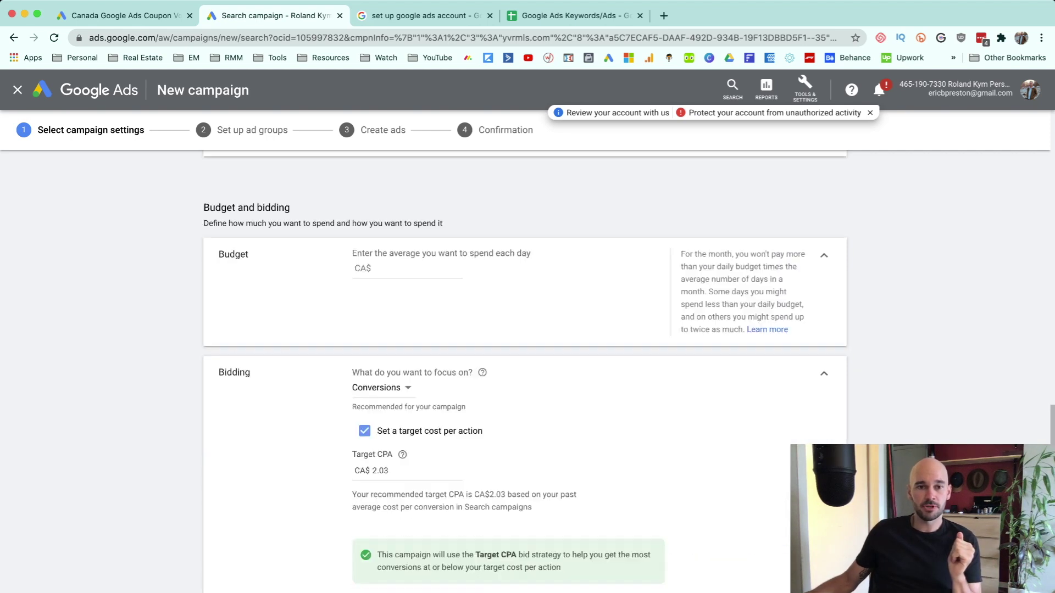
pyautogui.click(407, 268)
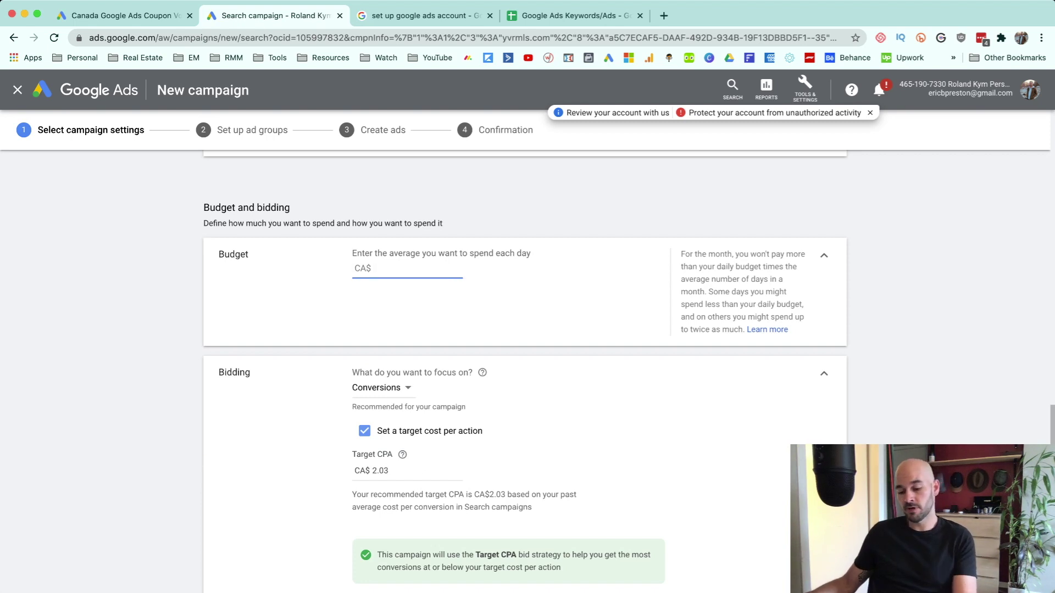
pyautogui.write('5')
pyautogui.press('Tab')
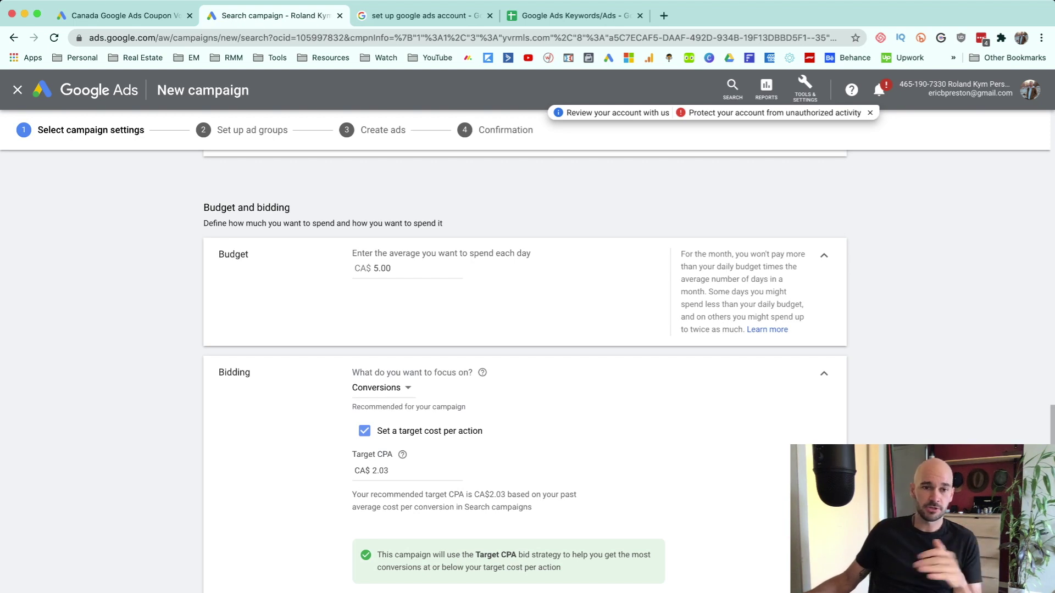
pyautogui.click(374, 268)
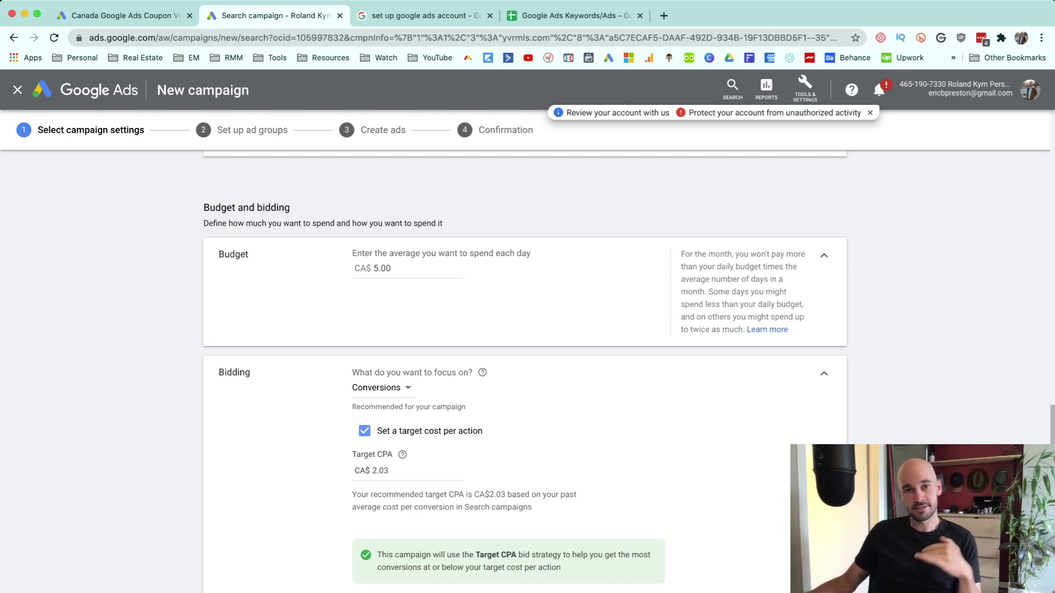
# - Keep the campaign's bidding focus on Conversions and turn off the target cost per action
pyautogui.scroll(-3, 525, 357)
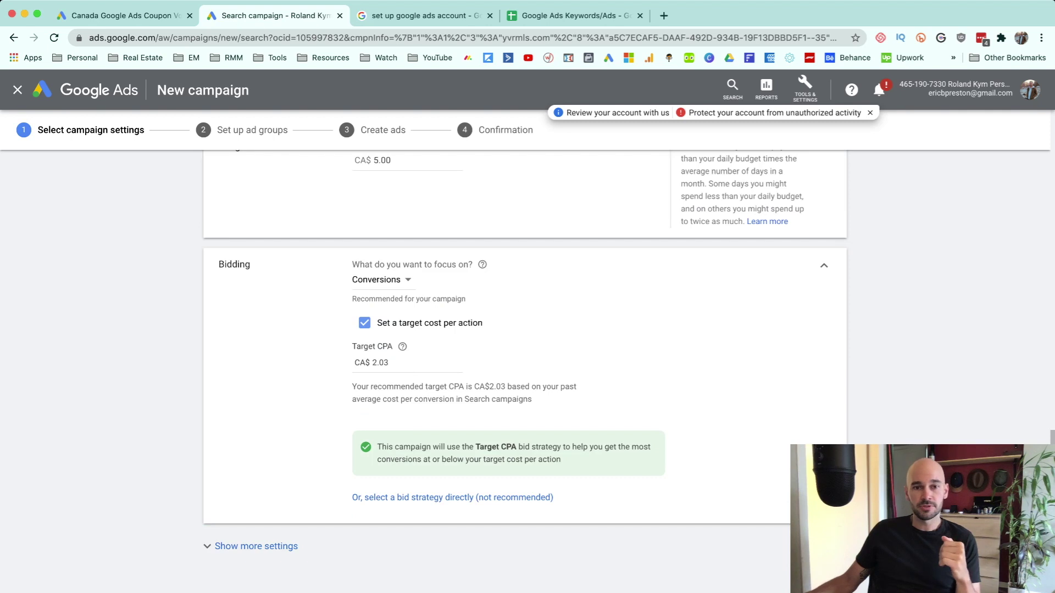
pyautogui.click(381, 280)
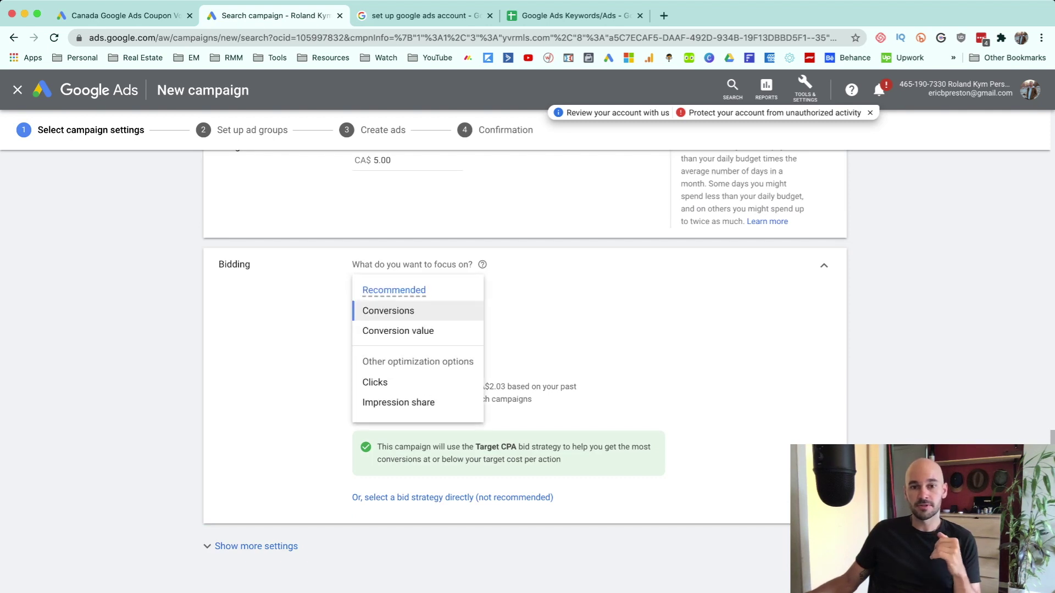
pyautogui.moveTo(412, 311)
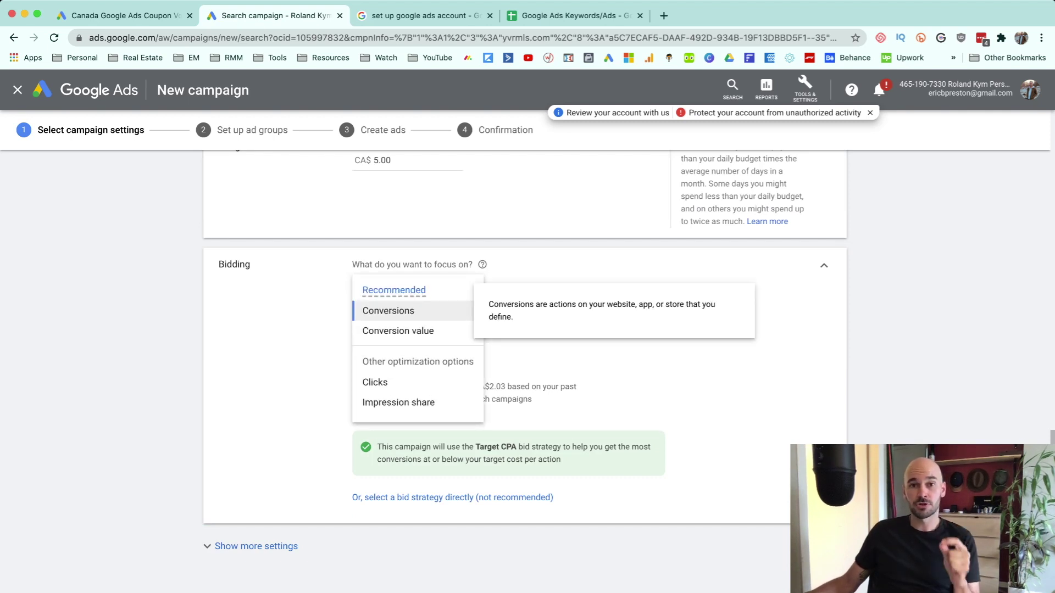
pyautogui.click(412, 310)
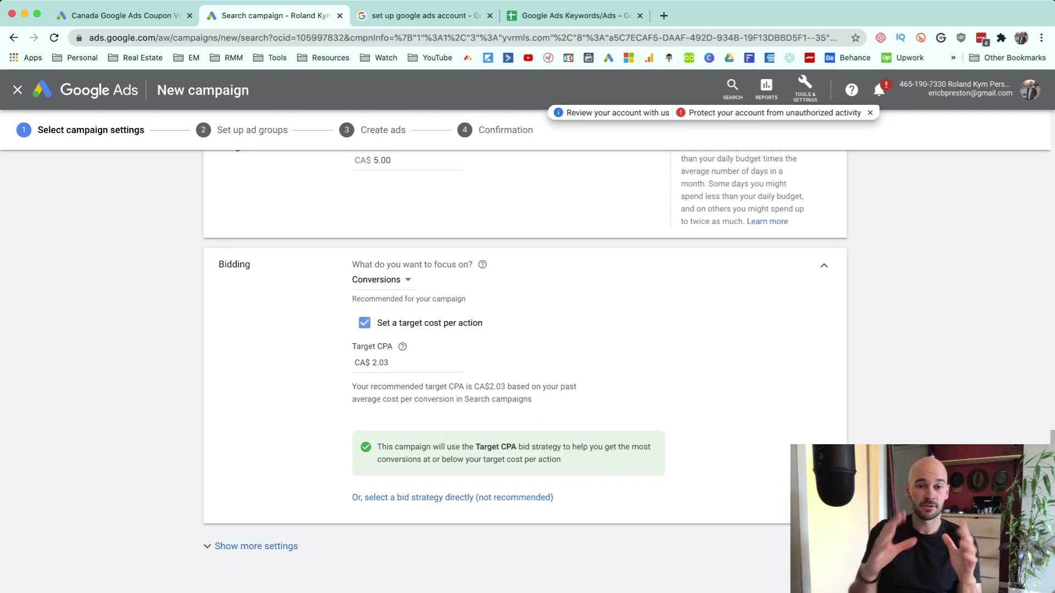
pyautogui.click(365, 323)
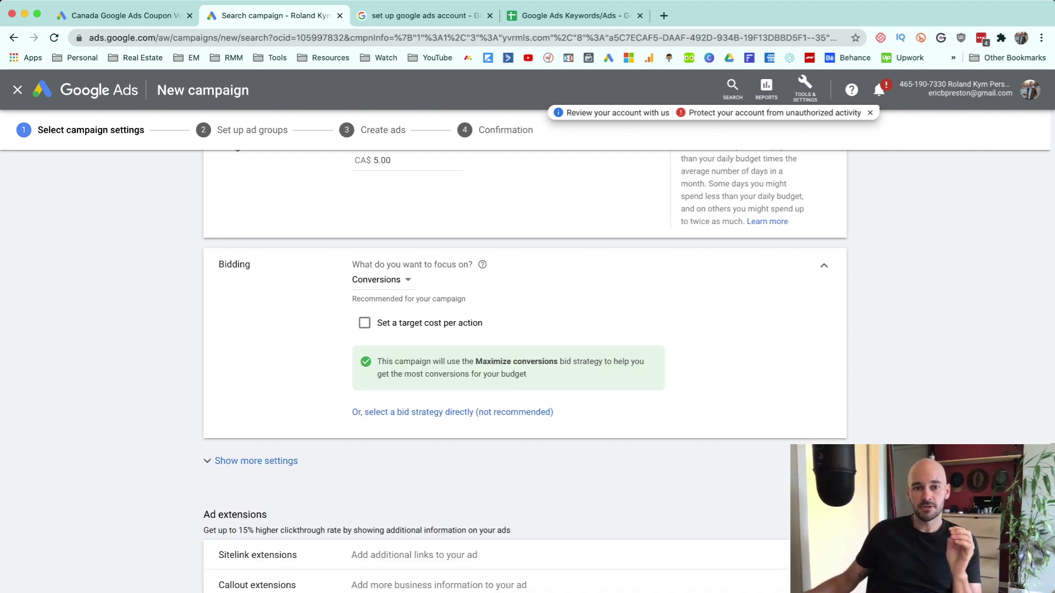
pyautogui.moveTo(377, 361); pyautogui.dragTo(559, 362)
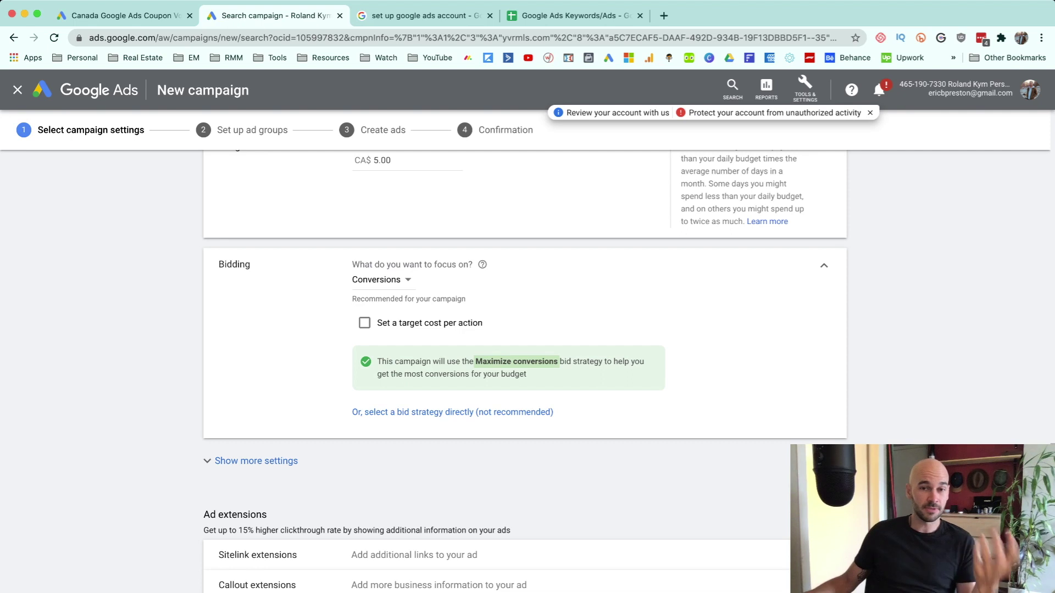
pyautogui.click(560, 360)
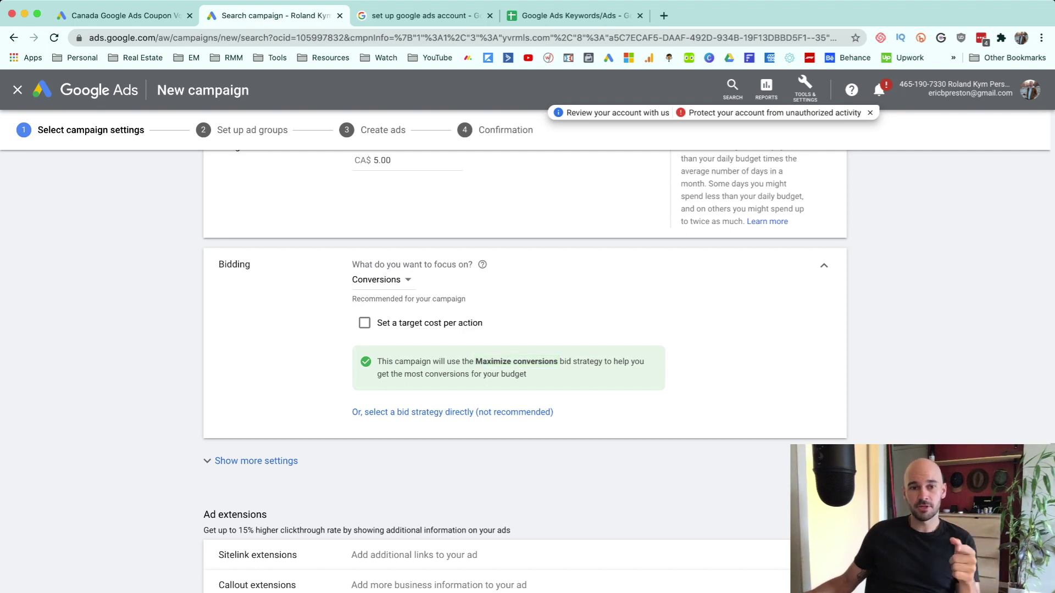
# - Search Google in a new tab for "foreclosures for sale vancouver bc", examine the links under the top ad, and return to the campaign
pyautogui.scroll(-3, 525, 357)
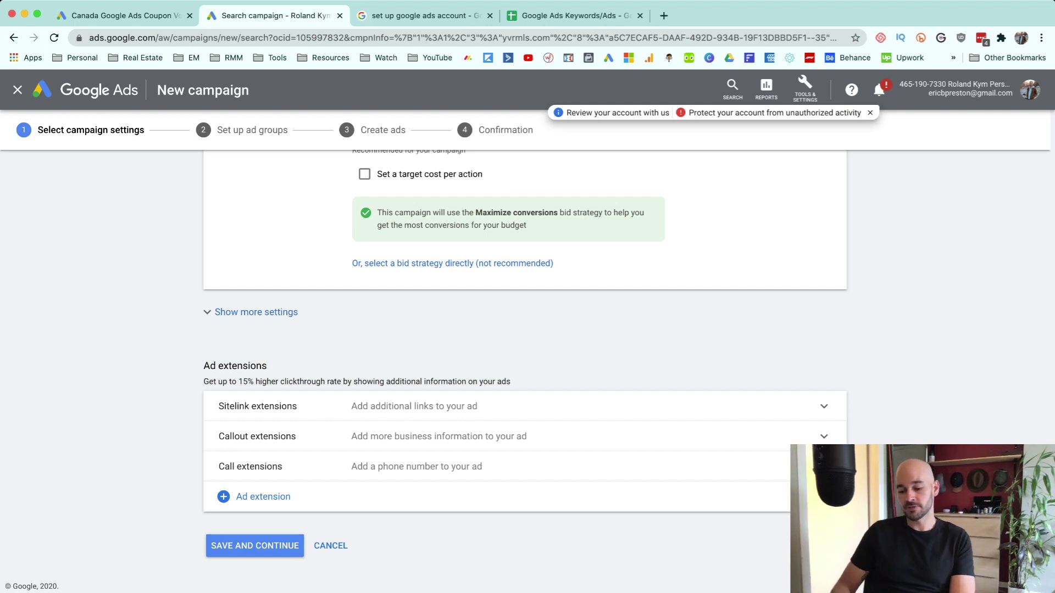
pyautogui.press('super+t')
pyautogui.write('fore')
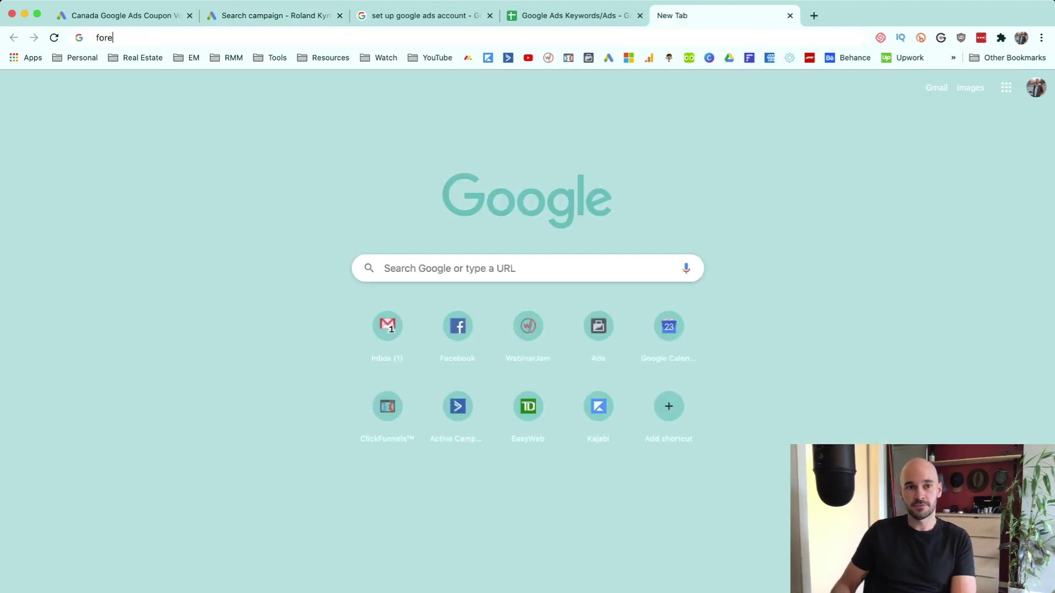
pyautogui.write('clo')
pyautogui.press('Down')
pyautogui.press('Return')
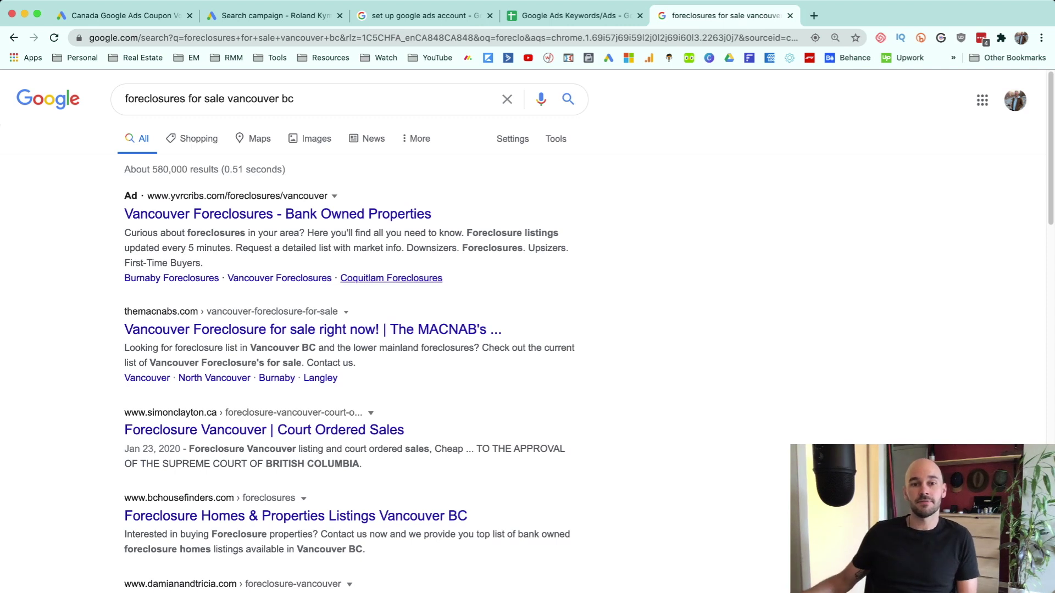
pyautogui.press('super+1')
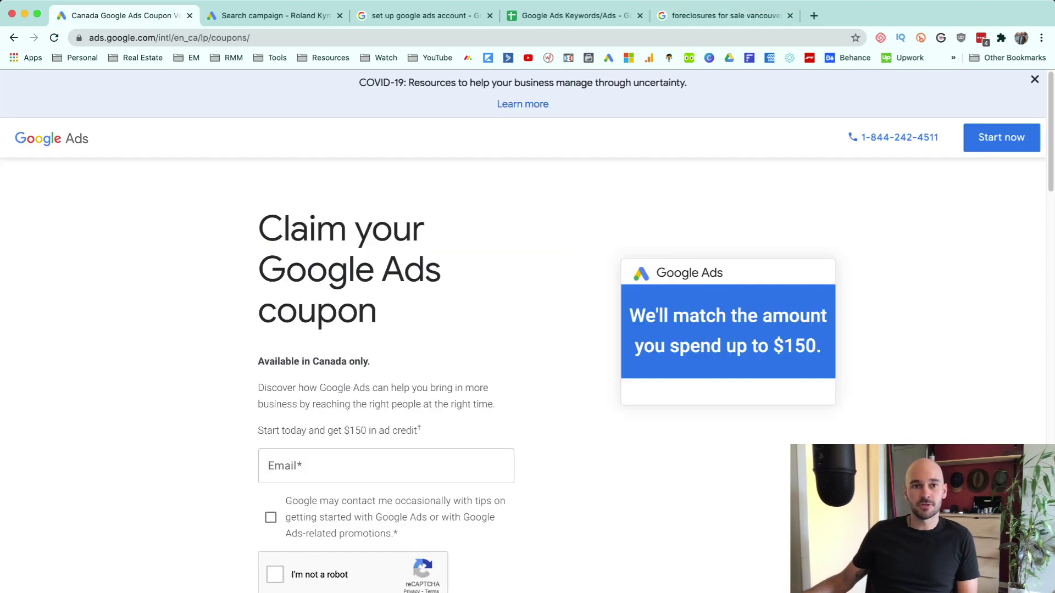
pyautogui.press('super+2')
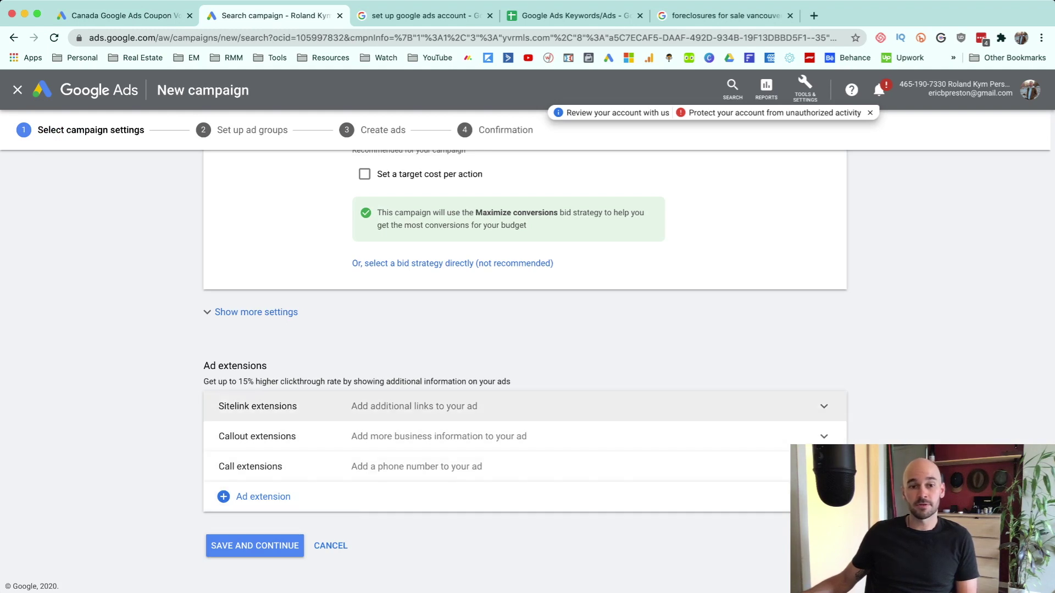
# - Rename the campaign "Buyer Search2" and save the campaign settings to continue to the ad group setup
pyautogui.click(254, 546)
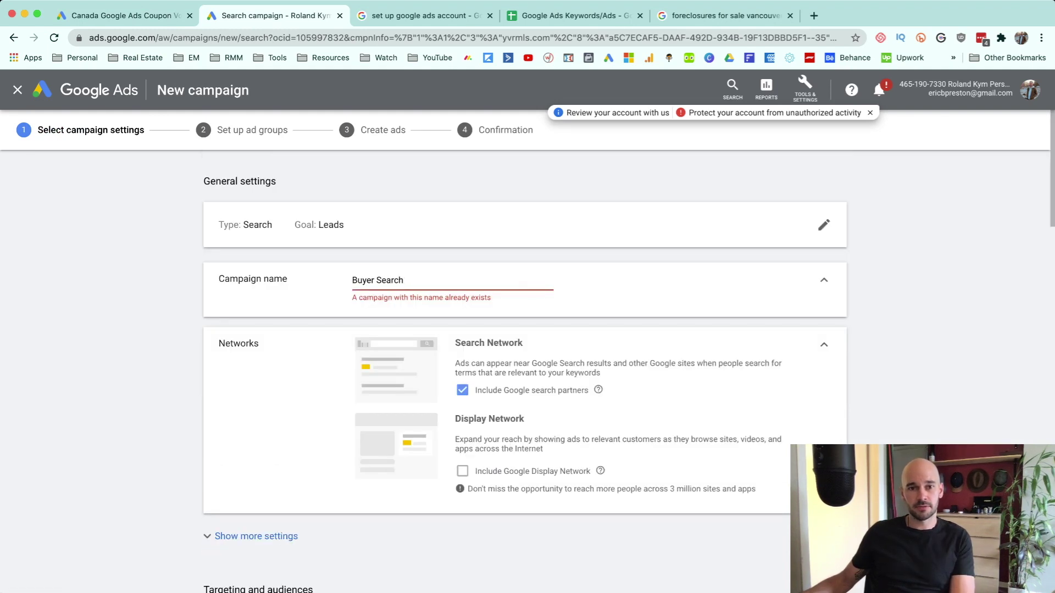
pyautogui.hotkey('alt', 'shift', 'Left')
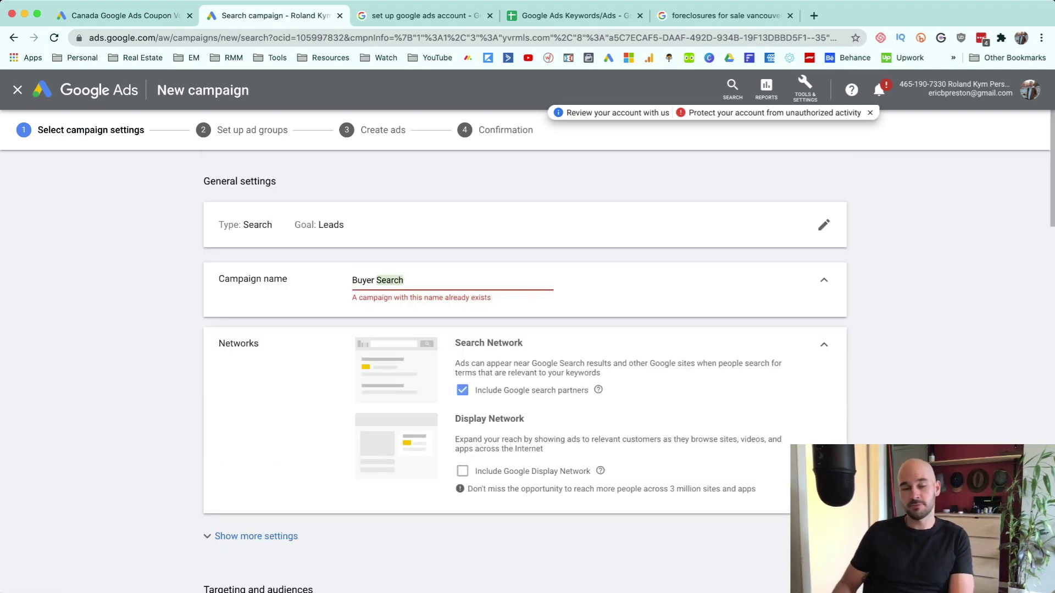
pyautogui.press('Right')
pyautogui.write('2')
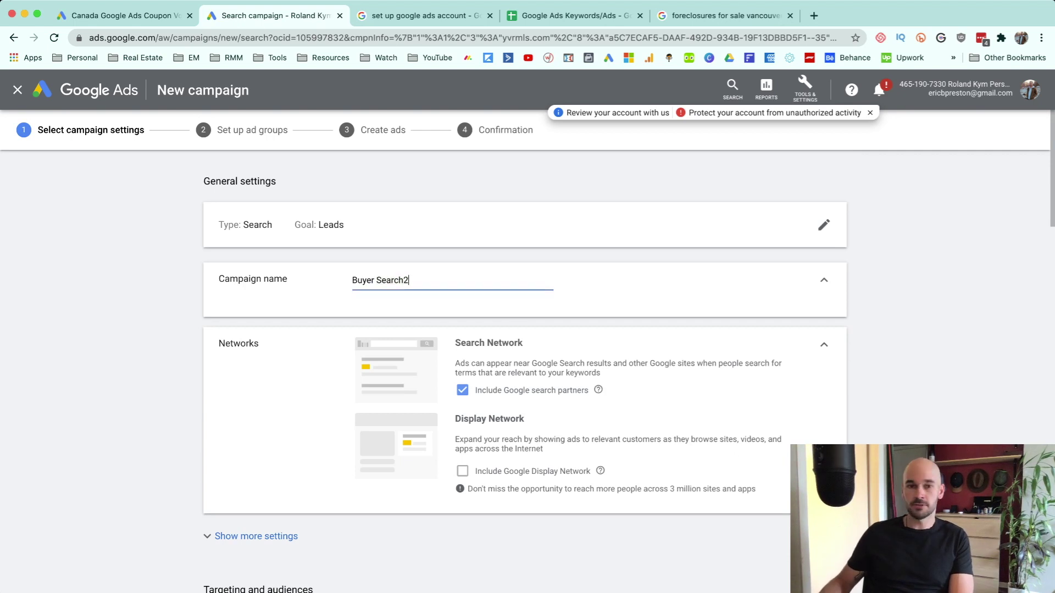
pyautogui.scroll(-20, 524, 352)
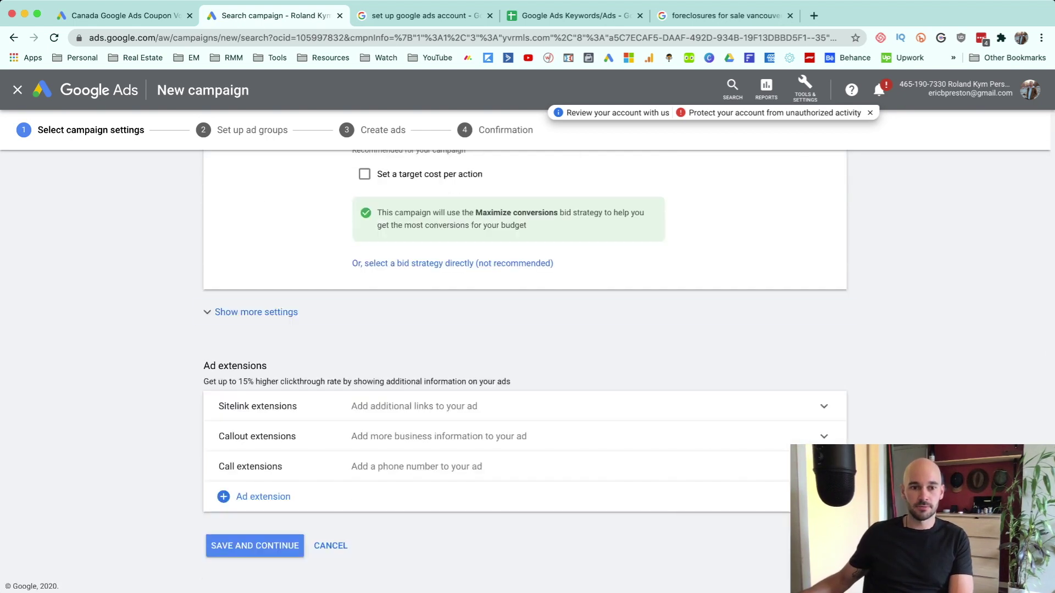
pyautogui.click(254, 544)
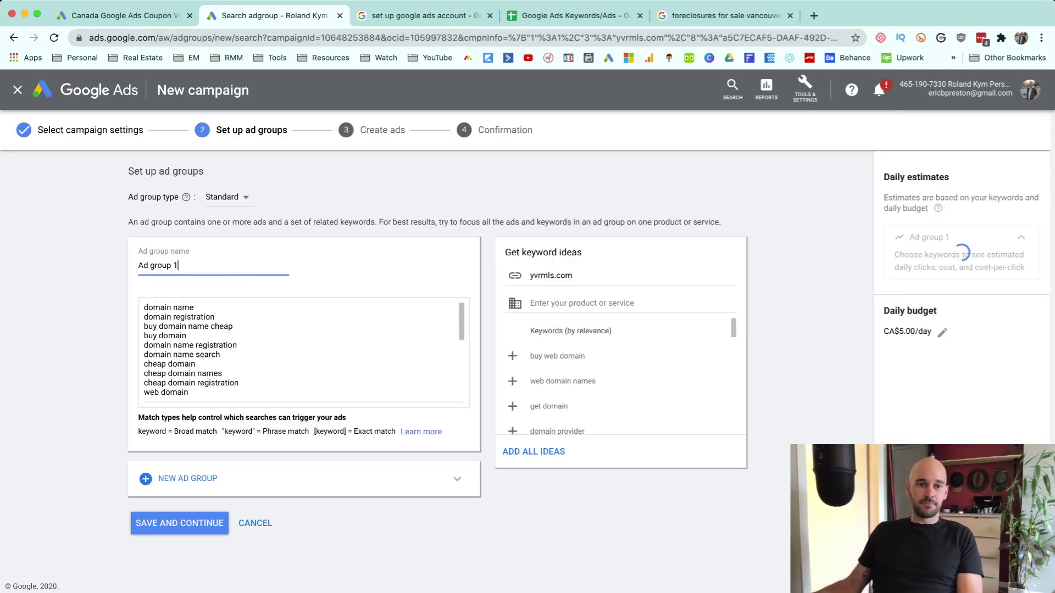
# - Name the ad group "Vancouver" and clear all of its prefilled keywords
pyautogui.press('super+a')
pyautogui.write('V')
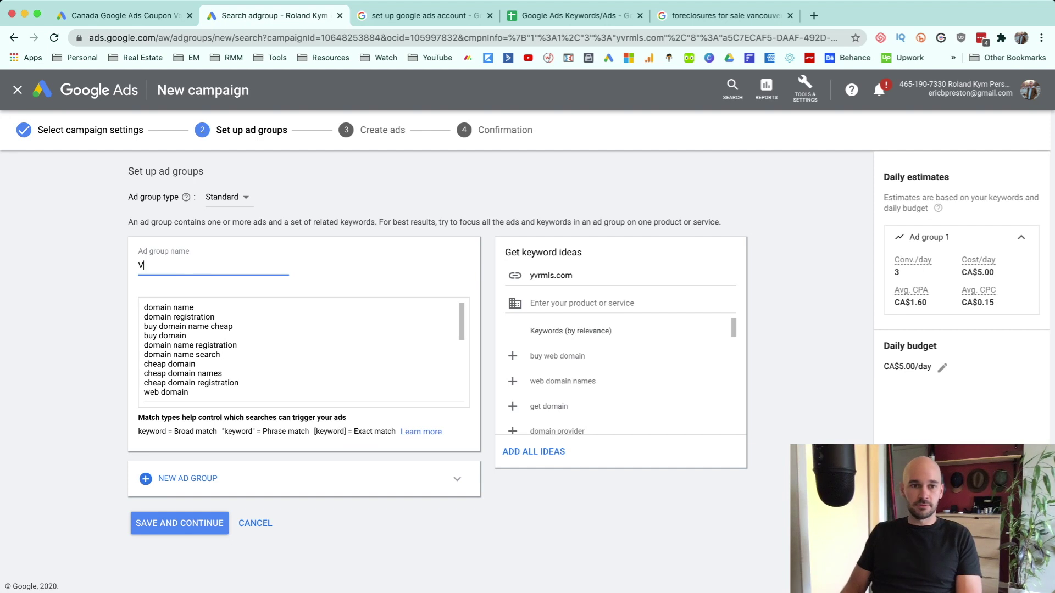
pyautogui.write('ancouver')
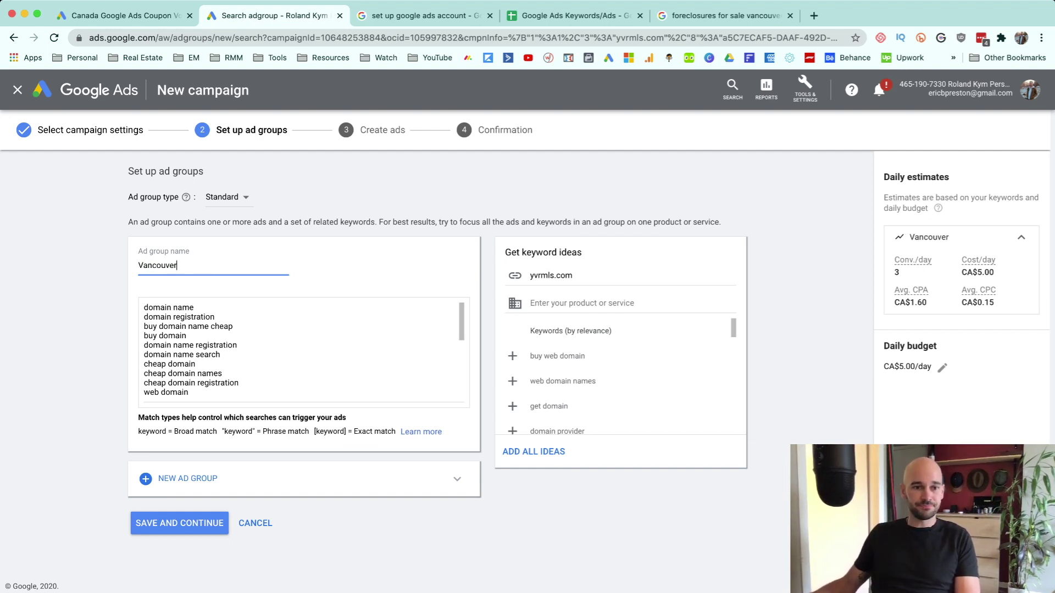
pyautogui.press('Tab')
pyautogui.click(257, 392)
pyautogui.press('super+a')
pyautogui.press('BackSpace')
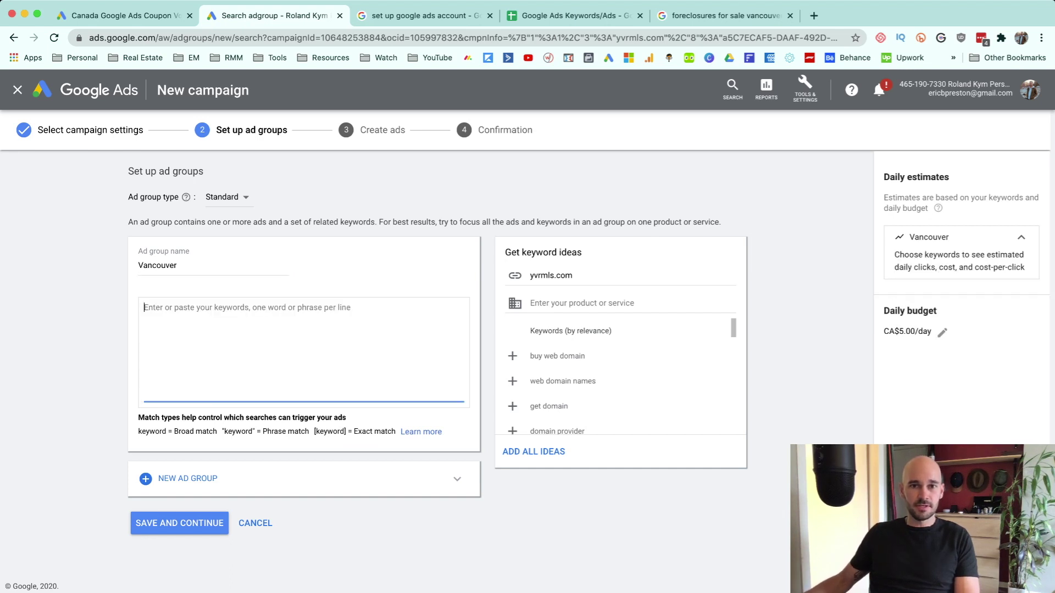
# - Copy the quoted "orange county" keyword list from the Google Ads Keywords/Ads spreadsheet into the Vancouver ad group's keywords
pyautogui.press('super+4')
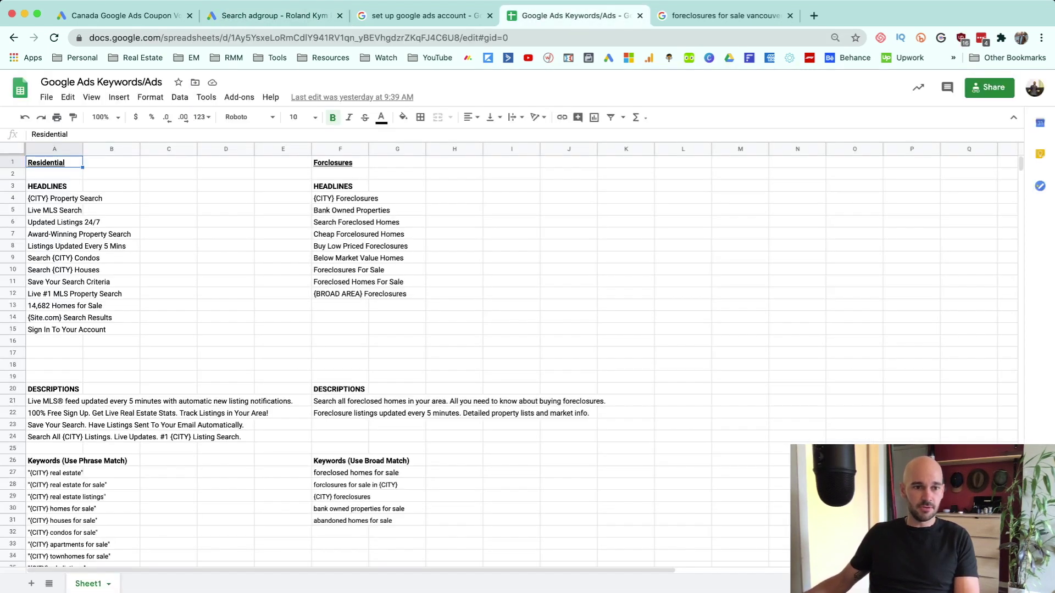
pyautogui.scroll(-10, 516, 357)
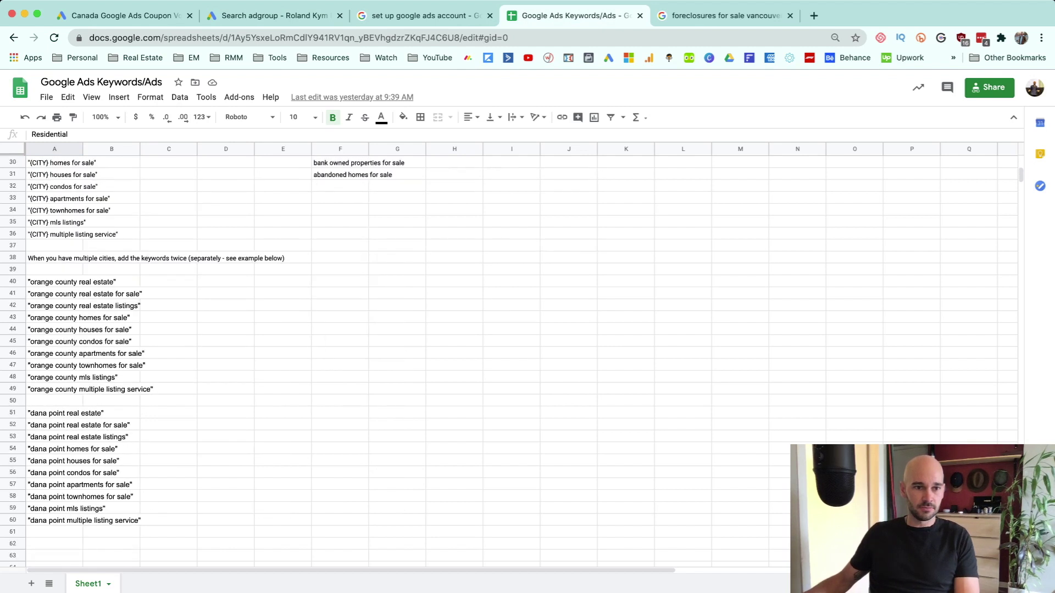
pyautogui.moveTo(55, 389); pyautogui.dragTo(54, 282)
pyautogui.press('super+c')
pyautogui.press('super+3')
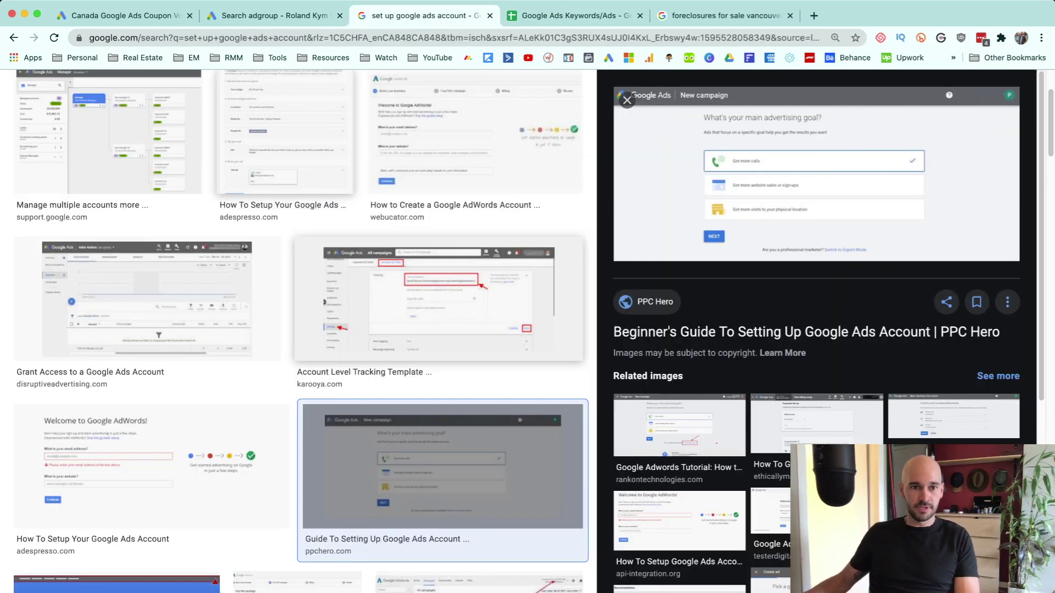
pyautogui.press('super+2')
pyautogui.press('super+v')
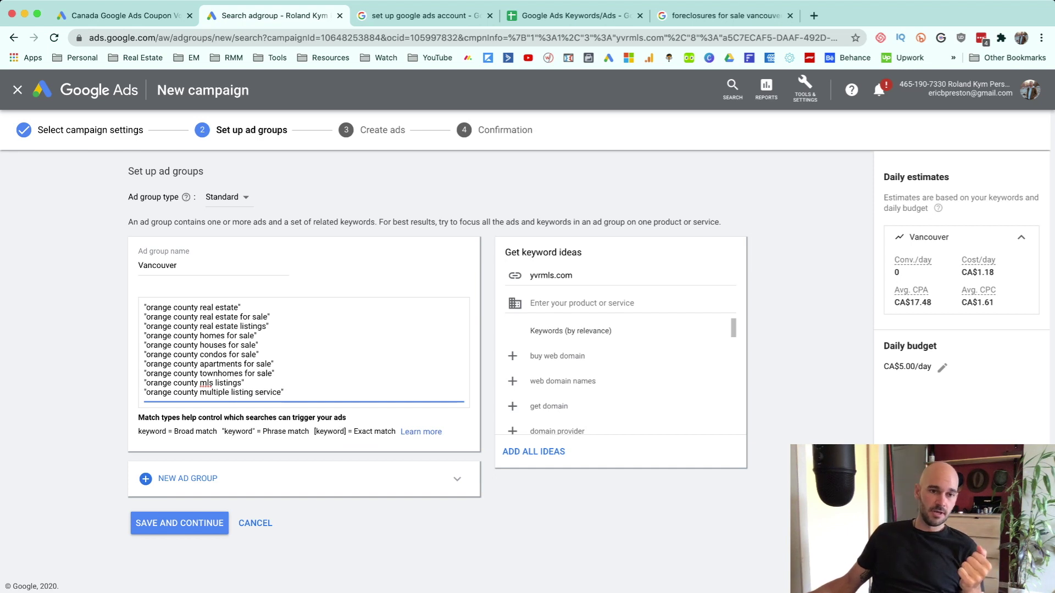
pyautogui.click(147, 307)
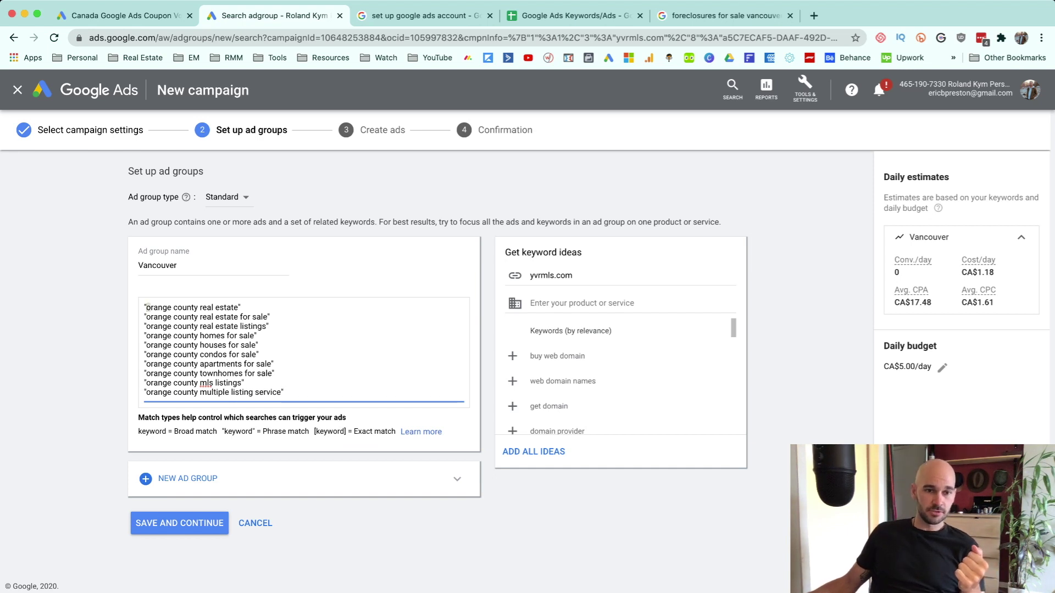
pyautogui.moveTo(148, 308); pyautogui.dragTo(239, 308)
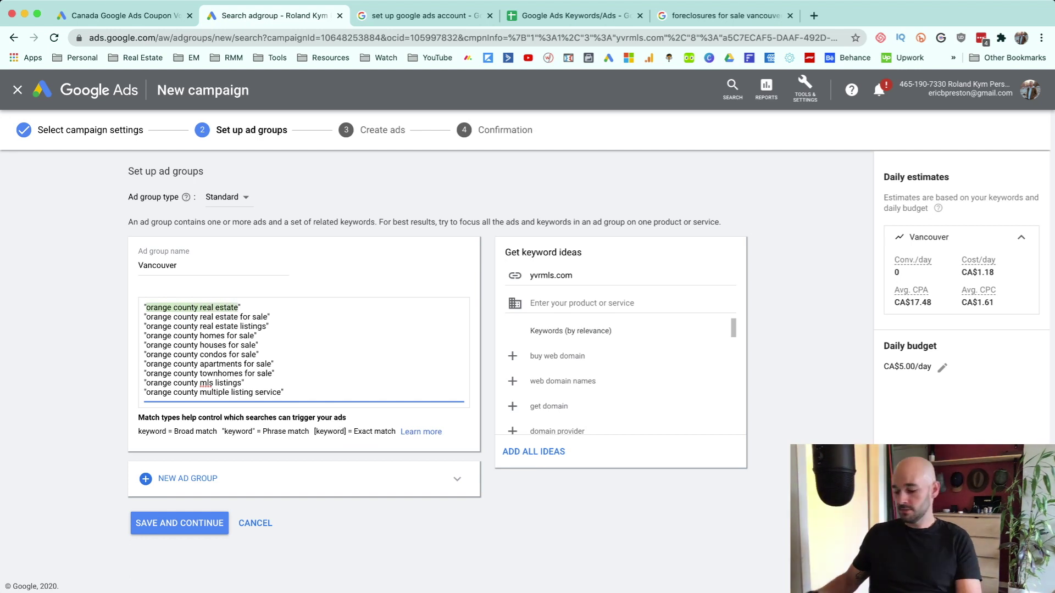
# - Replace all keywords in the Vancouver ad group with vancouver real estate
pyautogui.press('super+a')
pyautogui.press('BackSpace')
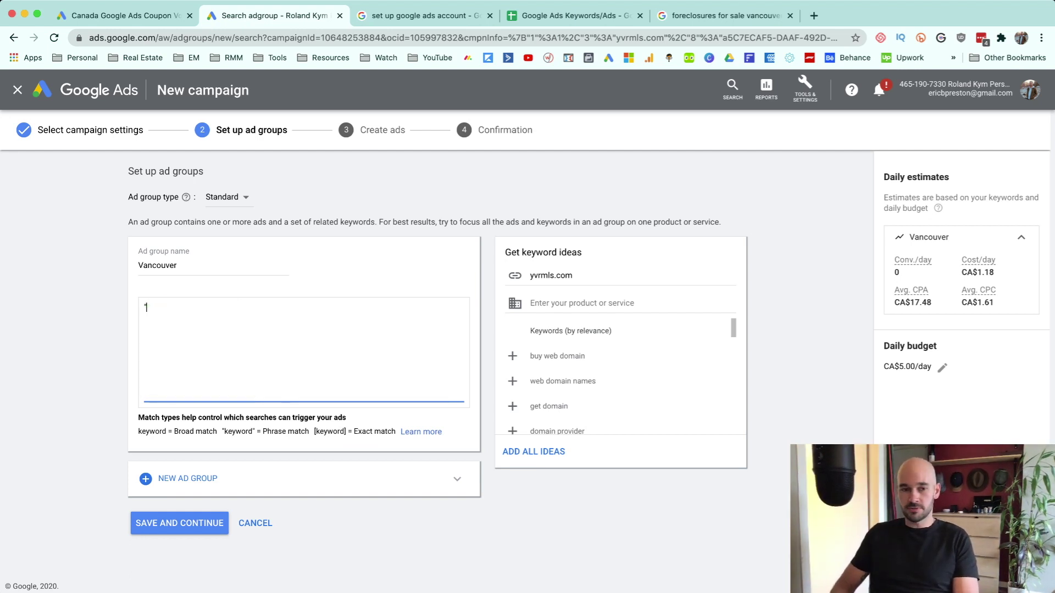
pyautogui.write('vancouver real estate')
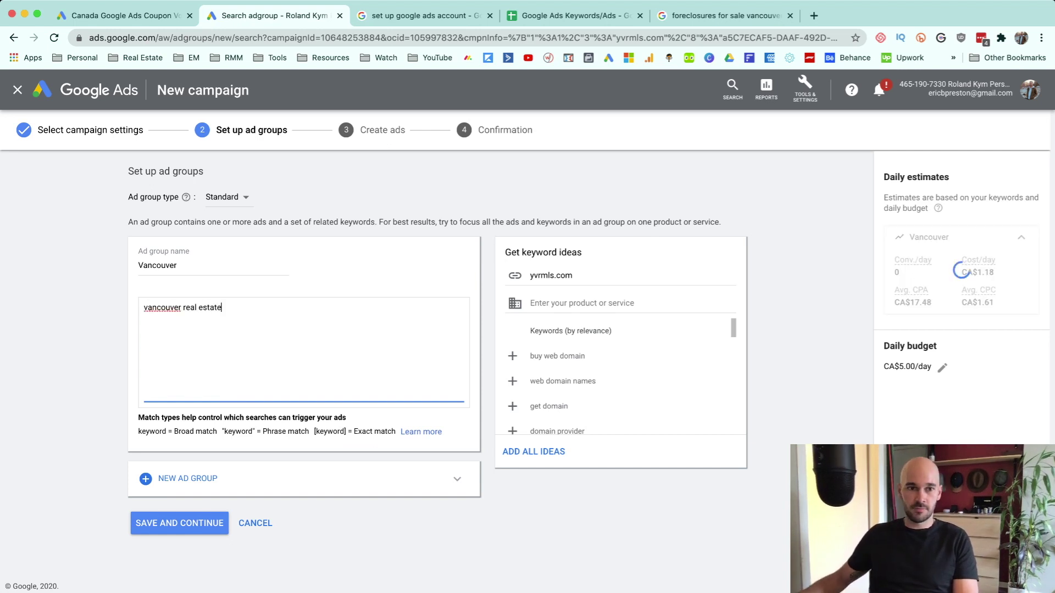
# - Get keyword ideas for the product or service "vancouver real estate for sale"
pyautogui.click(531, 303)
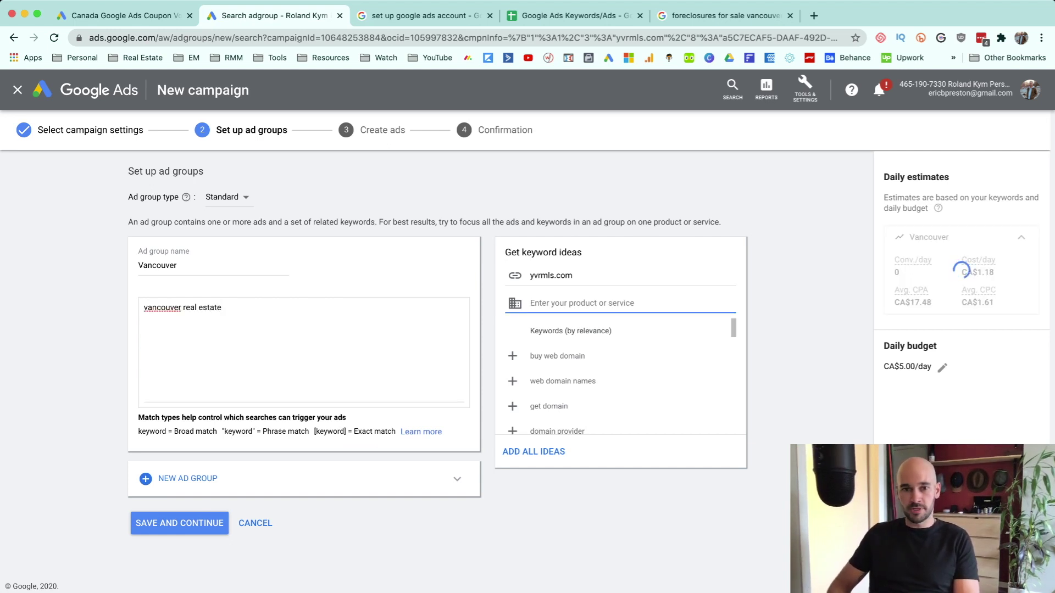
pyautogui.write('vancouver real e')
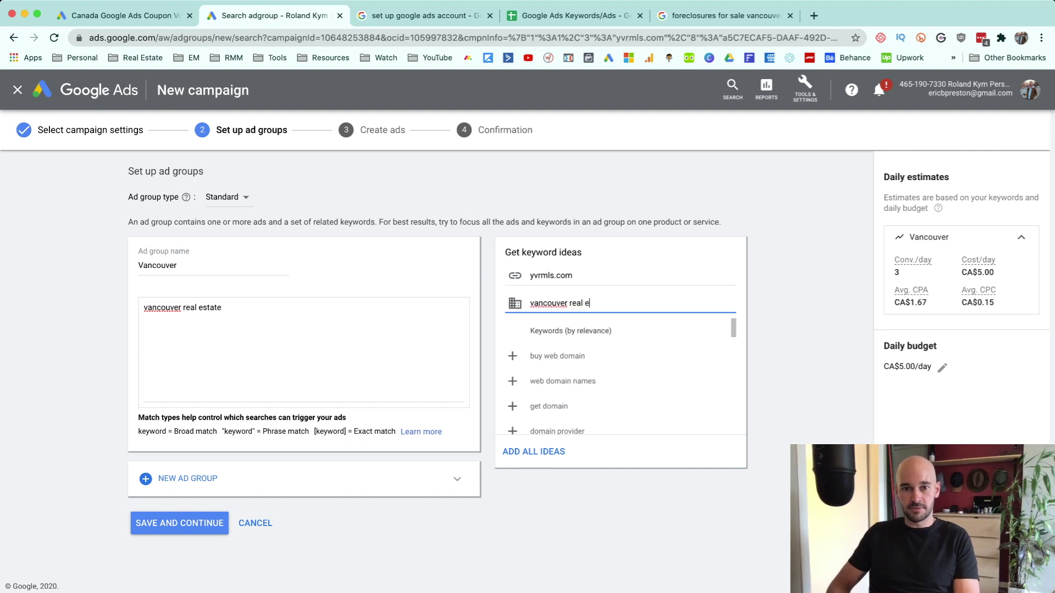
pyautogui.write('state for sale')
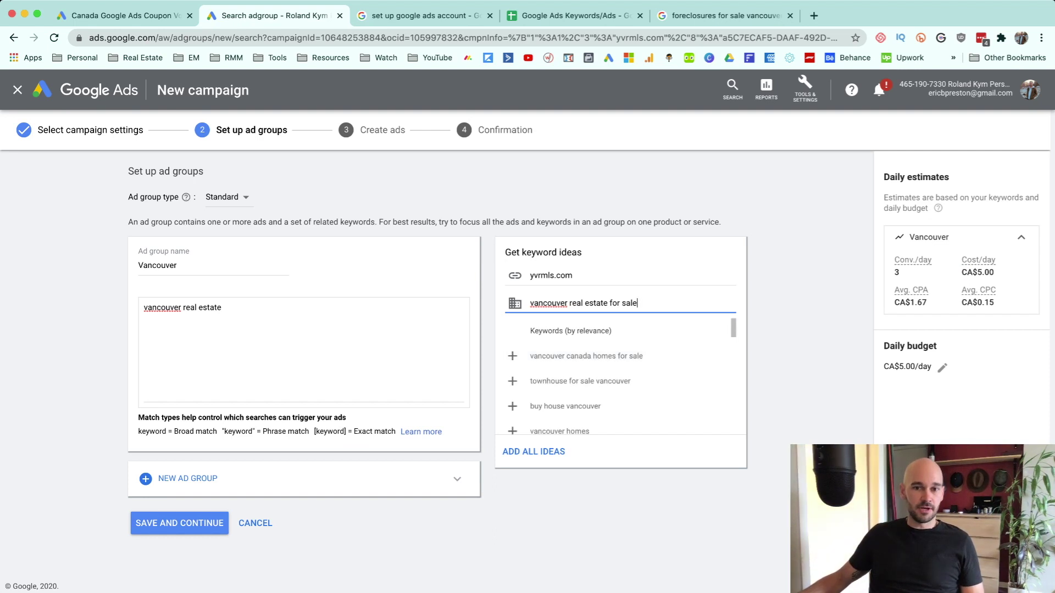
# - Add the suggested keywords vancouver homes, vancouver estate, buy house vancouver and for sale vancouver to the Vancouver ad group
pyautogui.scroll(-1, 612, 366)
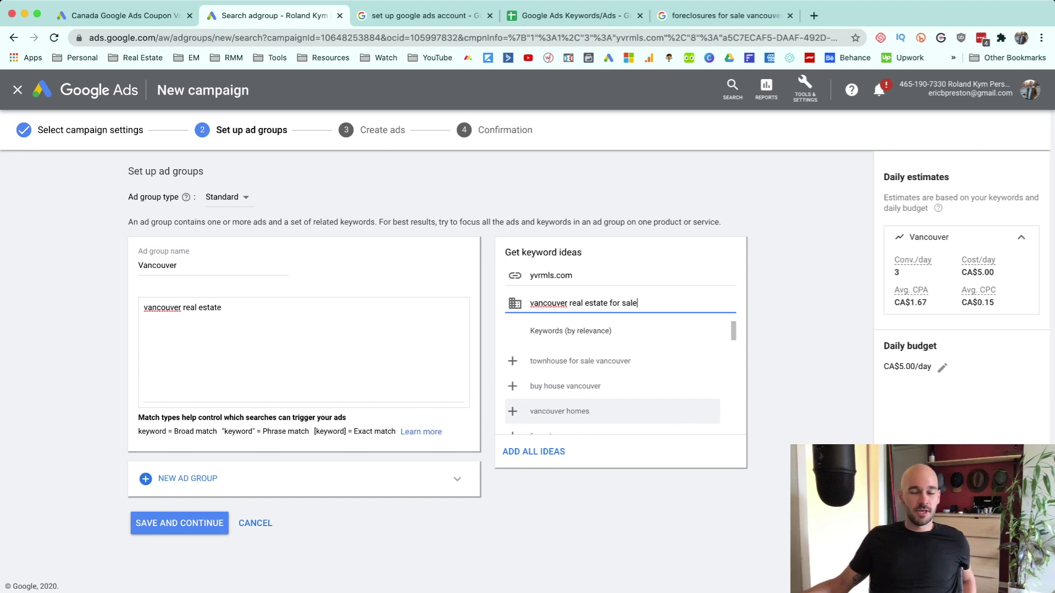
pyautogui.scroll(-1, 612, 418)
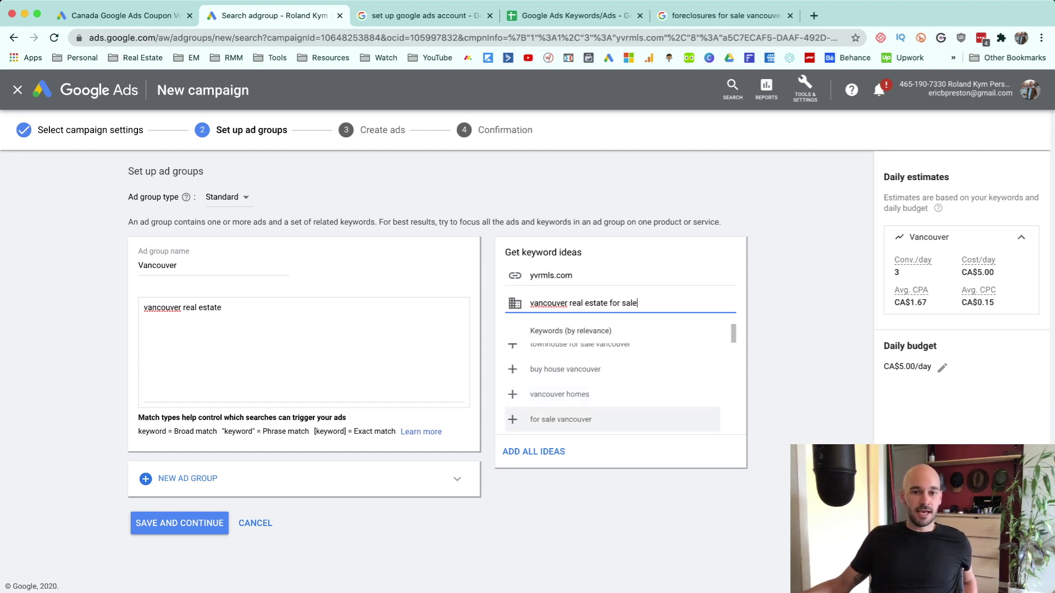
pyautogui.click(561, 394)
pyautogui.click(561, 419)
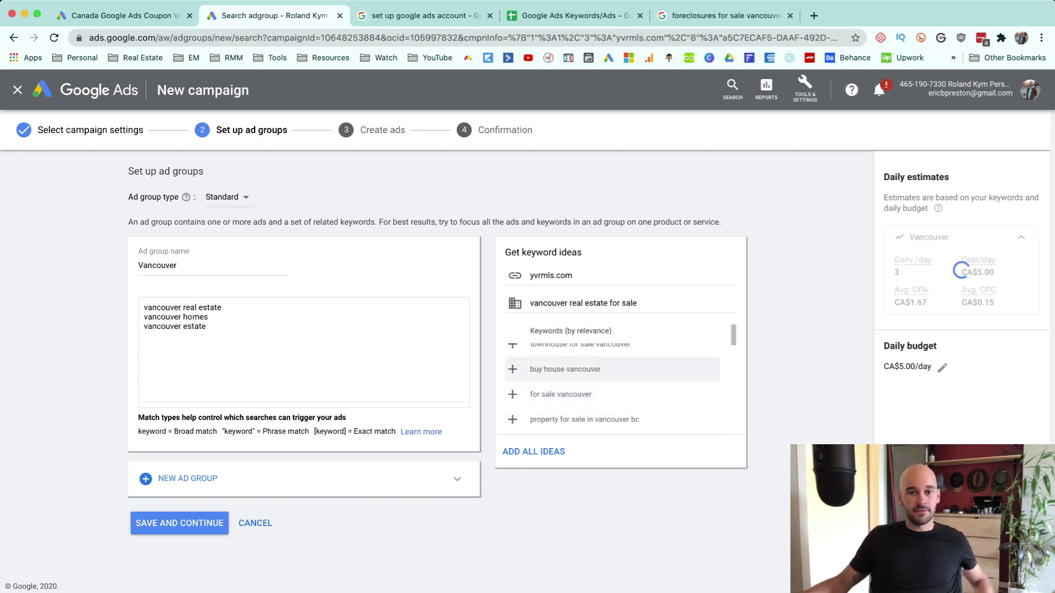
pyautogui.click(560, 369)
pyautogui.click(560, 369)
pyautogui.click(211, 345)
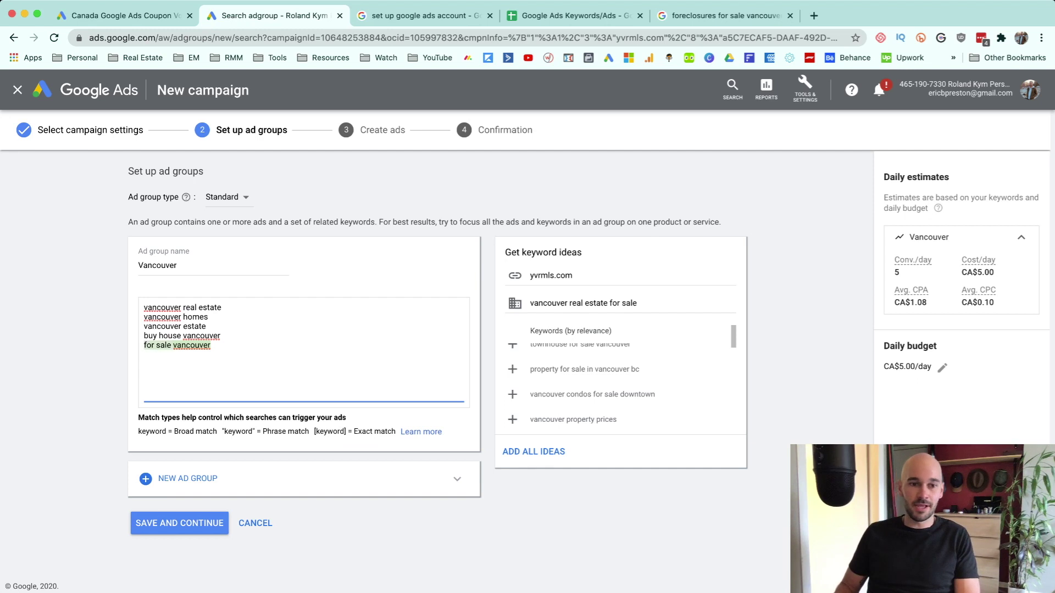
# - Replace the for sale vancouver keyword with mls listings, and cut the Vancouver ad group's list back to only vancouver real estate
pyautogui.write('mls listings')
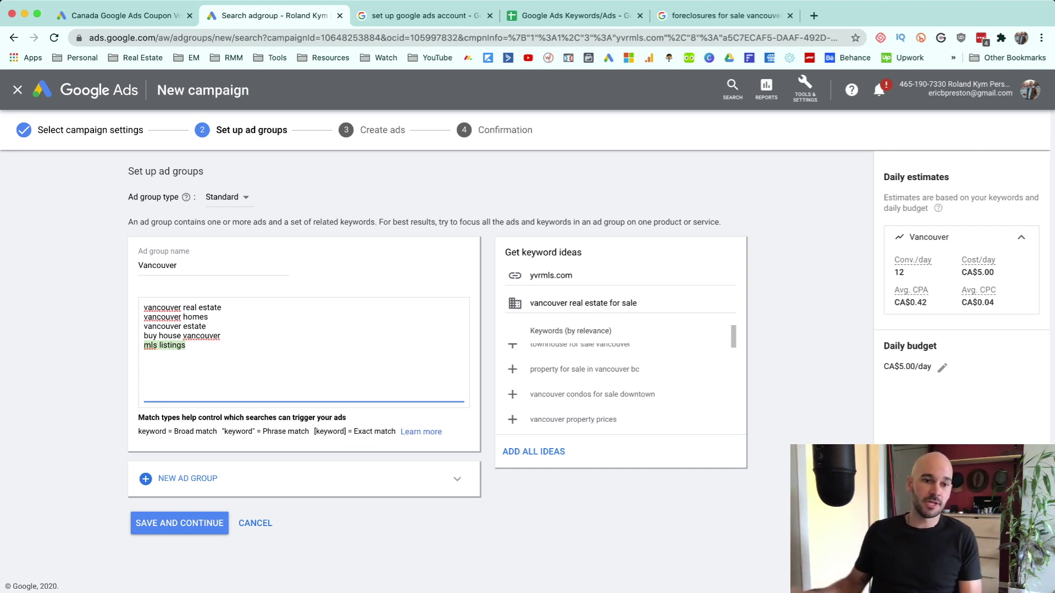
pyautogui.hotkey('shift', 'Up')
pyautogui.hotkey('shift', 'Up')
pyautogui.hotkey('shift', 'Up')
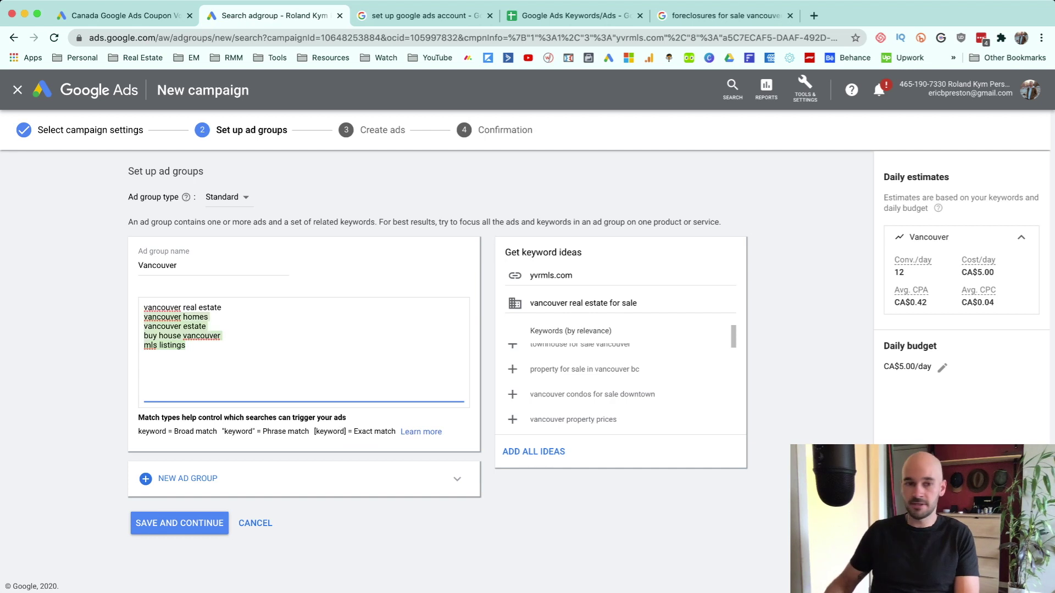
pyautogui.press('BackSpace')
# - Make vancouver real estate a phrase match keyword by enclosing it in double quotation marks
pyautogui.hotkey('shift', 'Up')
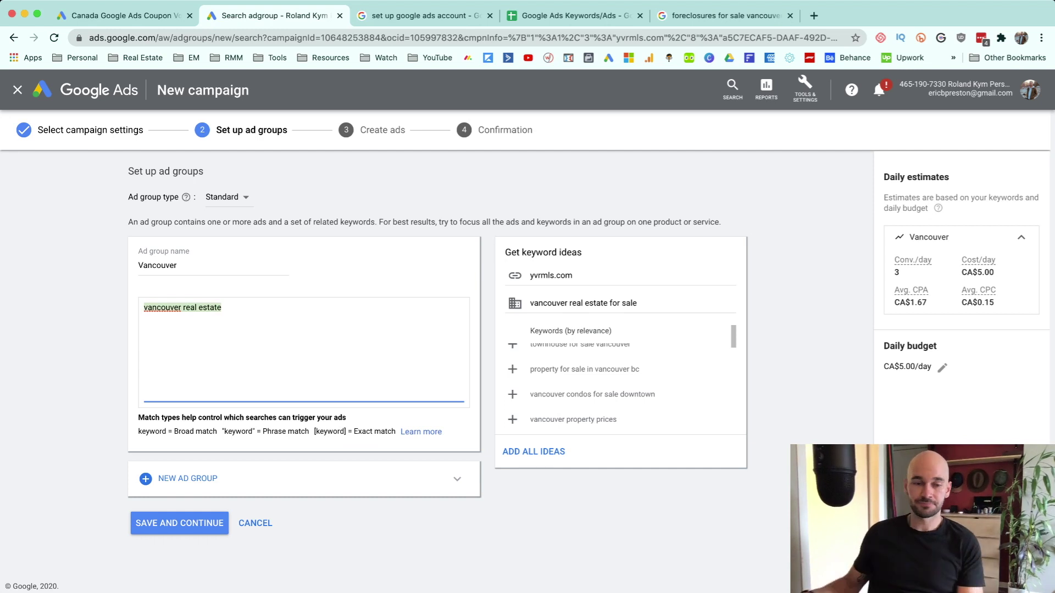
pyautogui.press('Right')
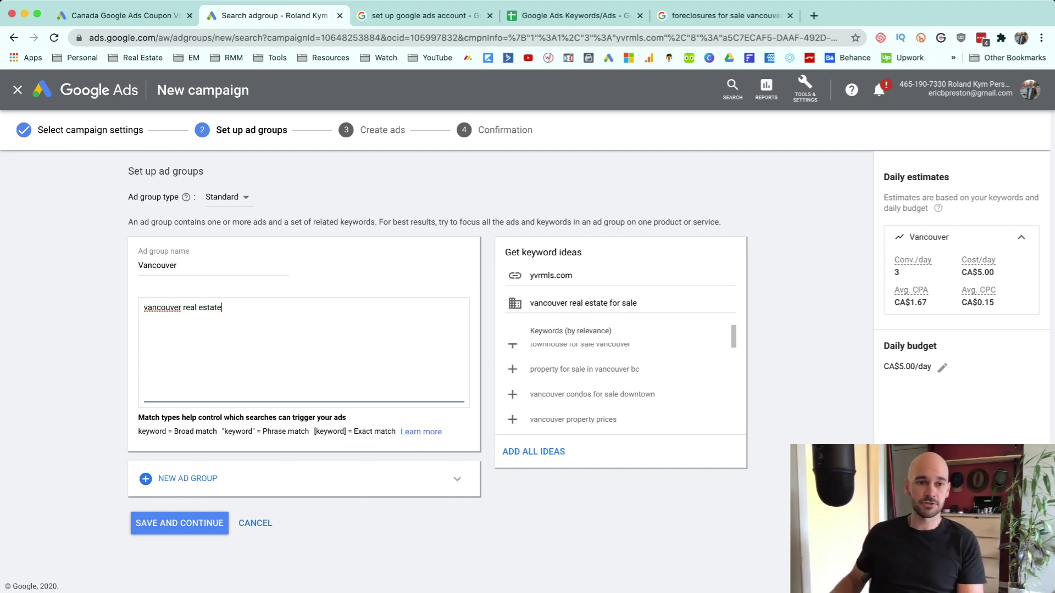
pyautogui.write('"')
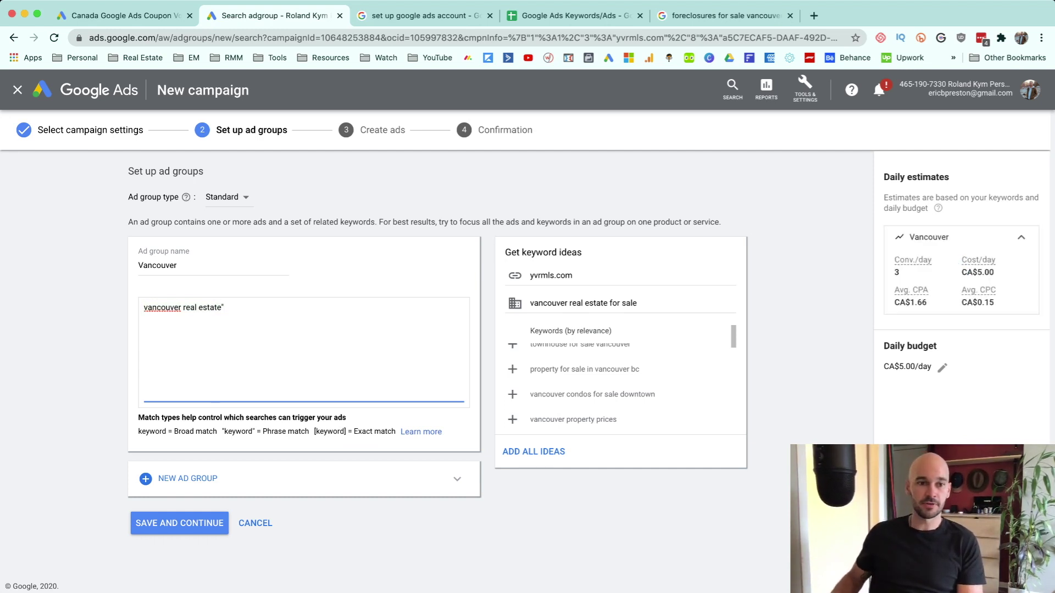
pyautogui.press('super+Left')
pyautogui.write('"')
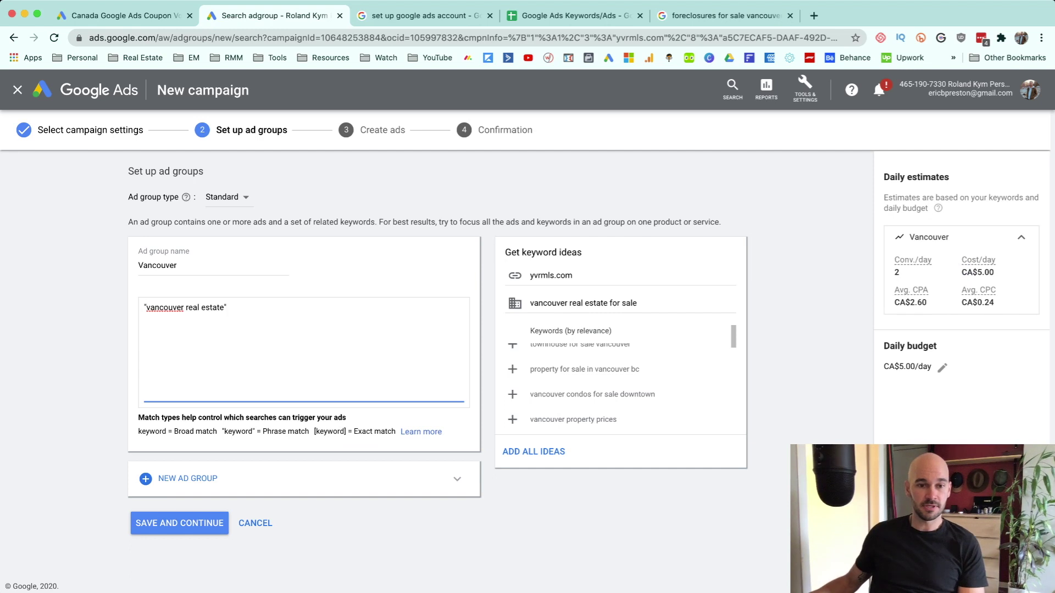
# - Examine the broad, phrase and exact match notation explained below the keywords, and compare it with the quoted keyword
pyautogui.moveTo(160, 431); pyautogui.dragTo(309, 432)
pyautogui.click(279, 431)
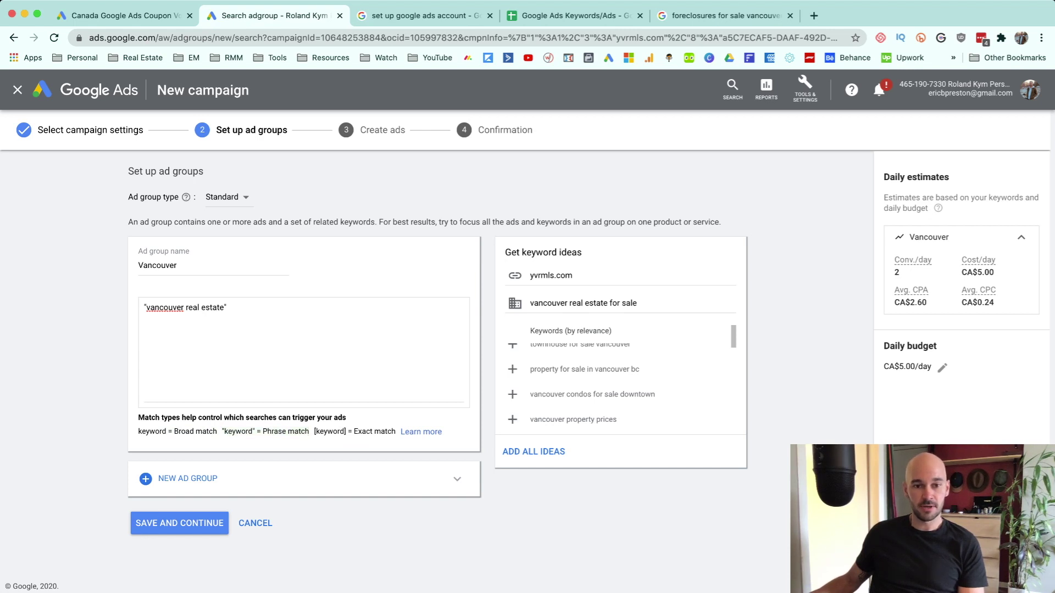
pyautogui.moveTo(346, 431); pyautogui.dragTo(387, 432)
pyautogui.click(386, 432)
pyautogui.click(227, 308)
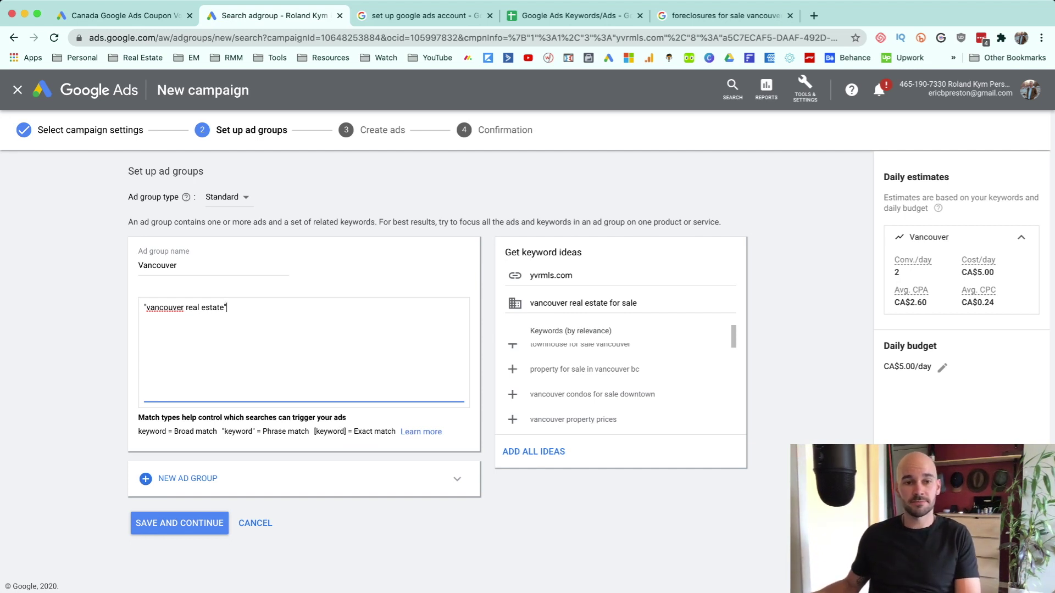
pyautogui.moveTo(227, 308); pyautogui.dragTo(144, 308)
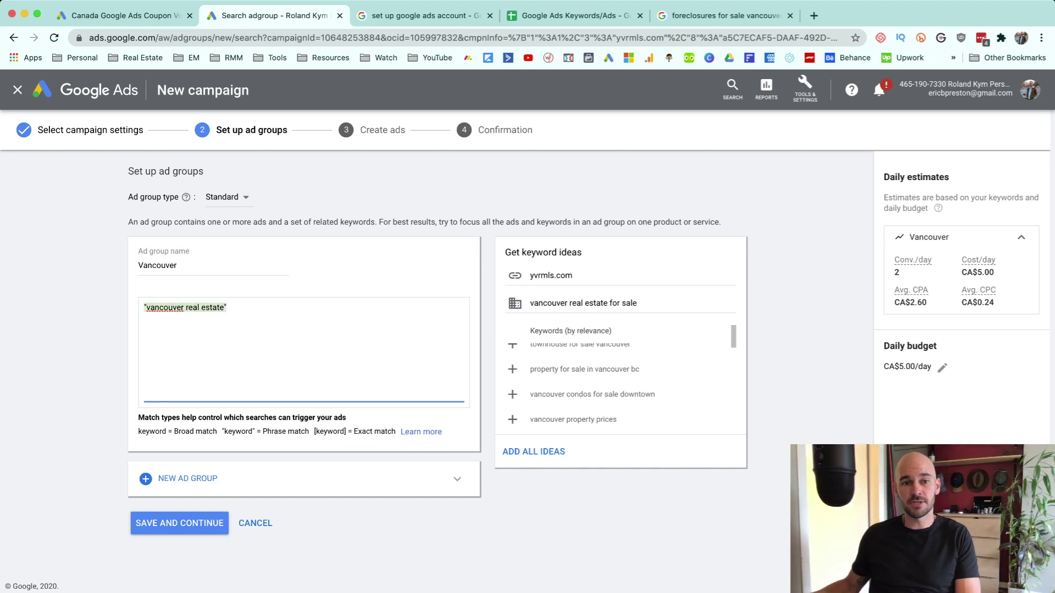
pyautogui.press('Left')
pyautogui.hotkey('shift', 'alt', 'Right')
pyautogui.hotkey('shift', 'alt', 'Right')
pyautogui.hotkey('shift', 'alt', 'Right')
pyautogui.press('Right')
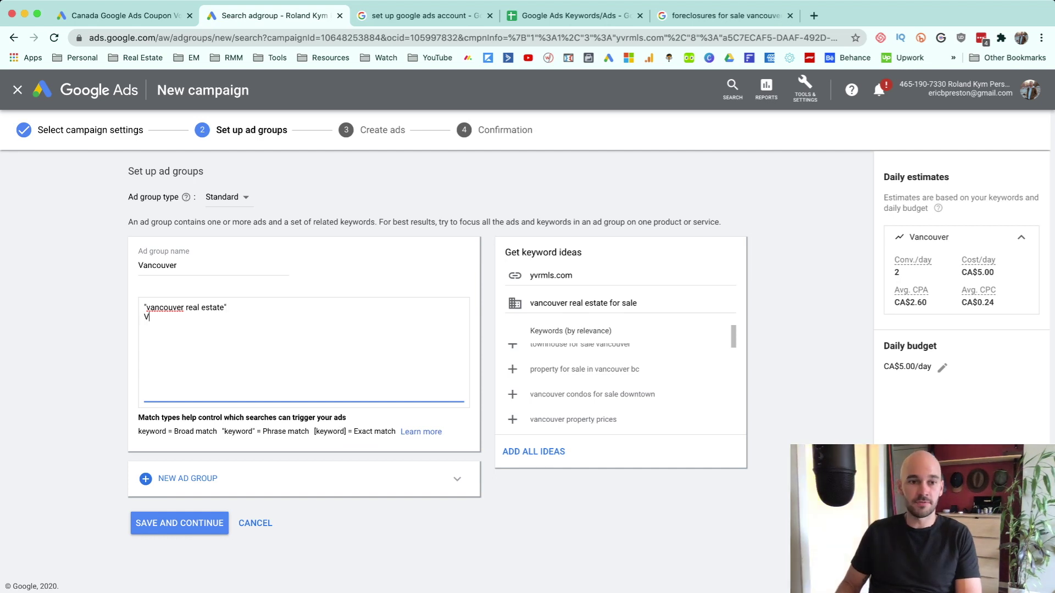
# - Add the keywords "Vanouver real estate for sale" and "Vancouver eal estate mls listings" on separate lines below the quoted keyword
pyautogui.write('Vanouver real')
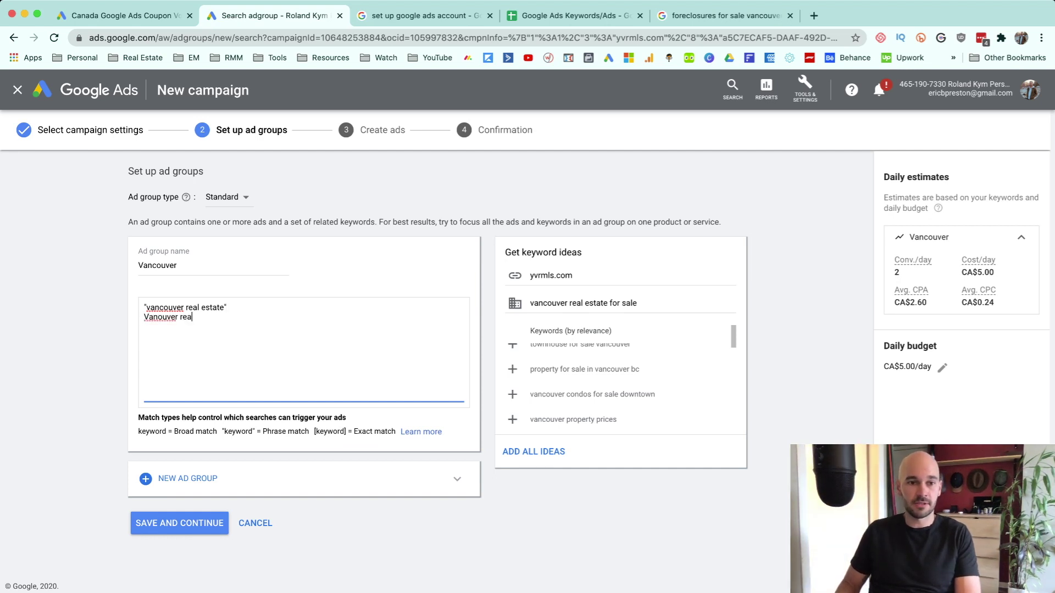
pyautogui.write(' estate for sale')
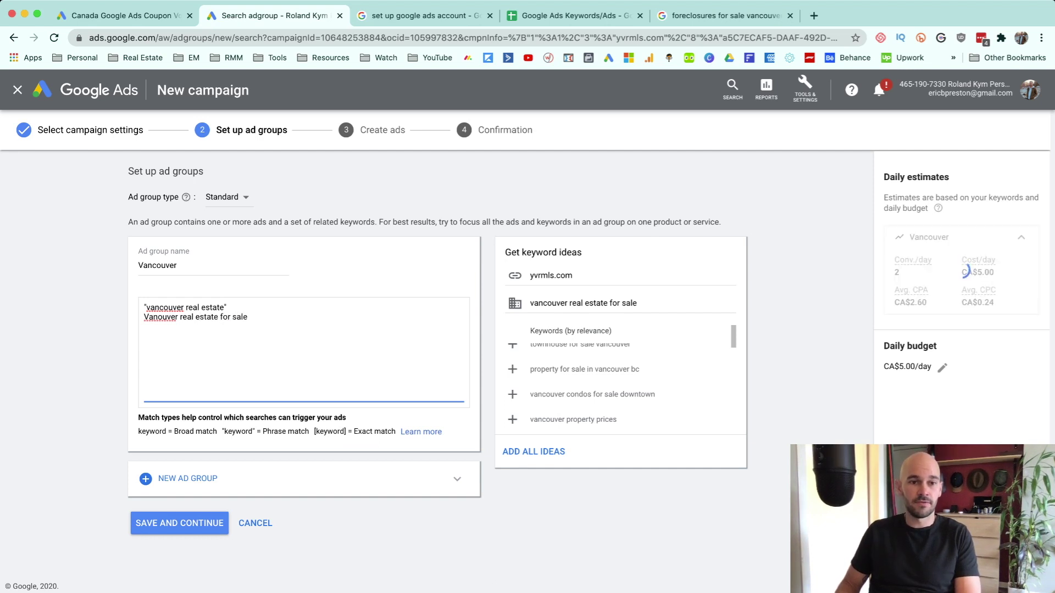
pyautogui.press('Return')
pyautogui.write('Vnaoucer')
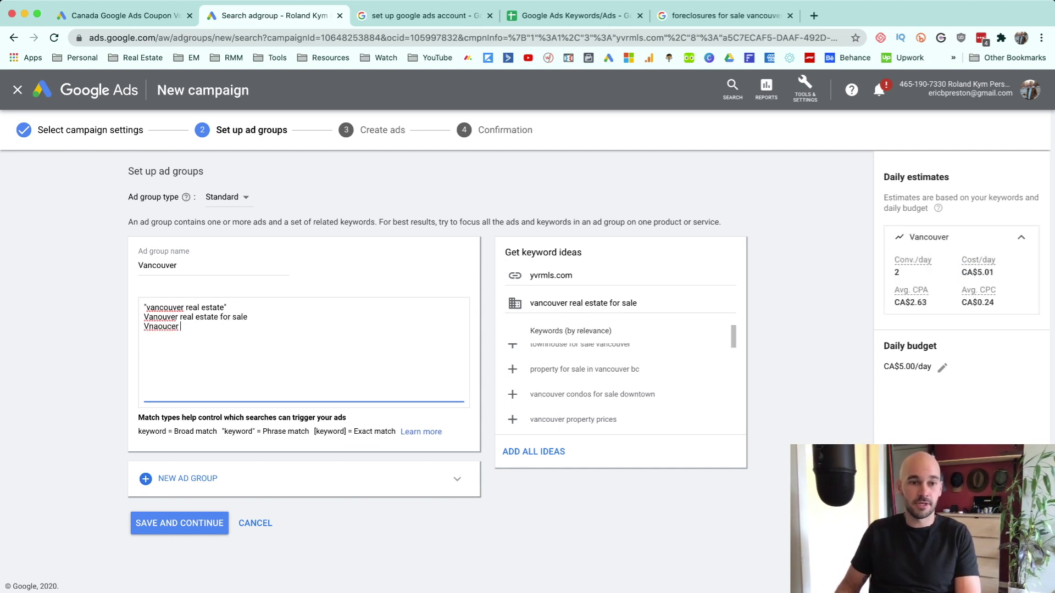
pyautogui.press('BackSpace')
pyautogui.press('BackSpace')
pyautogui.press('BackSpace')
pyautogui.press('BackSpace')
pyautogui.press('BackSpace')
pyautogui.press('BackSpace')
pyautogui.press('BackSpace')
pyautogui.press('BackSpace')
pyautogui.write('ancouv')
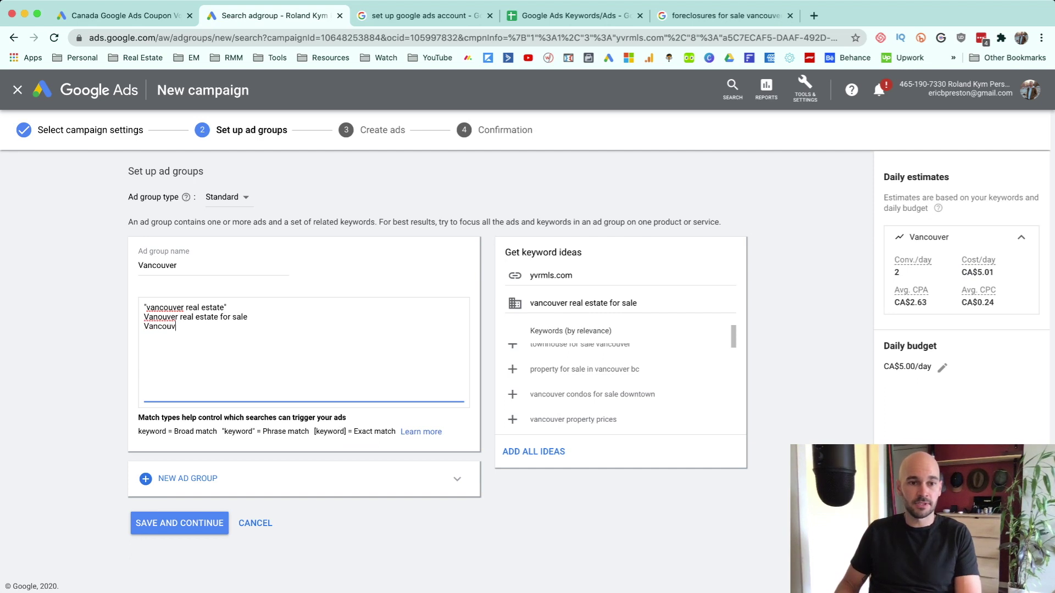
pyautogui.write('er eal estate mls listings')
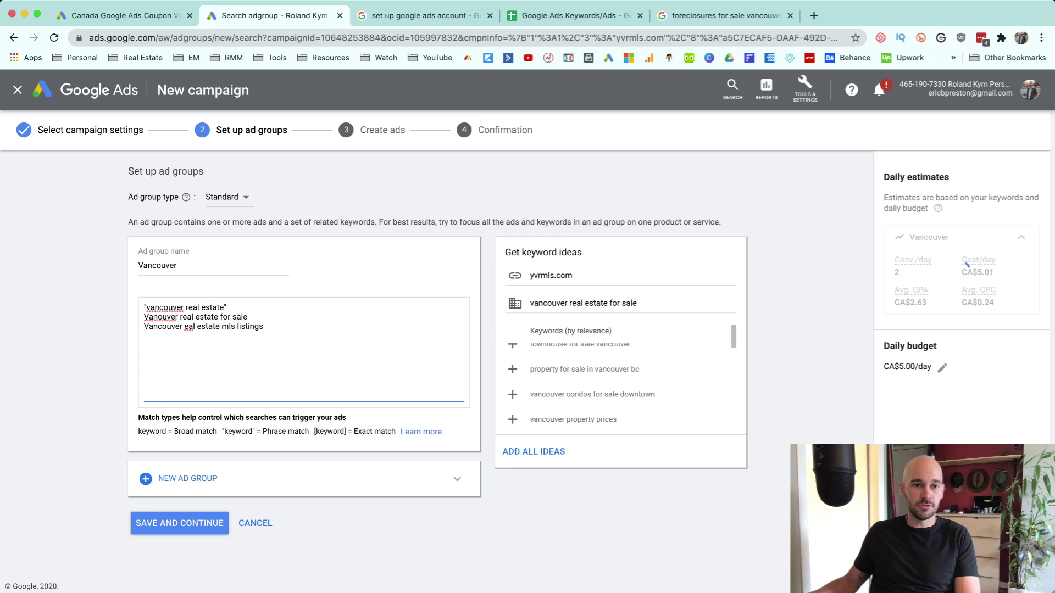
# - Try to correct the spelling of "real" in the two unquoted Vancouver keywords
pyautogui.click(187, 317)
pyautogui.write('r')
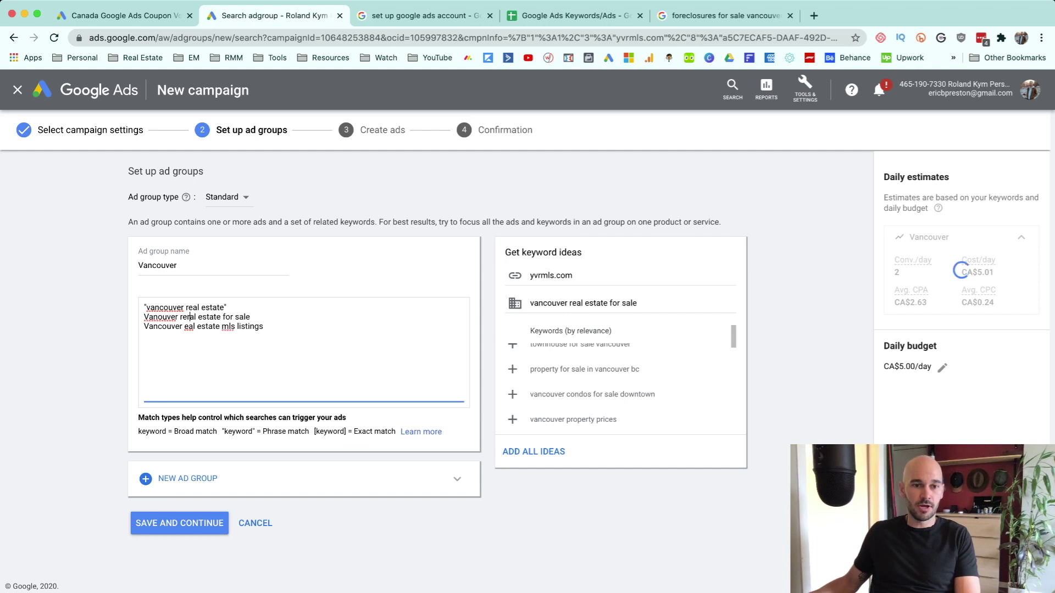
pyautogui.click(183, 327)
pyautogui.write('r')
pyautogui.click(187, 326)
pyautogui.press('BackSpace')
pyautogui.write('rr')
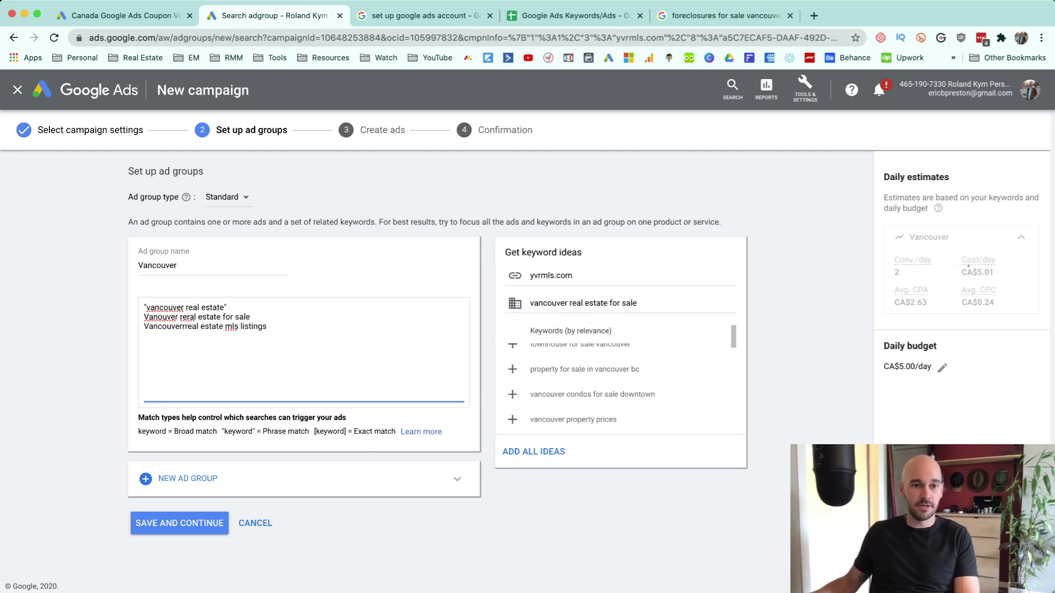
# - Replace all keywords in the Vancouver ad group with the quoted orange county list, from real estate to multiple listing service
pyautogui.moveTo(250, 317); pyautogui.dragTo(144, 307)
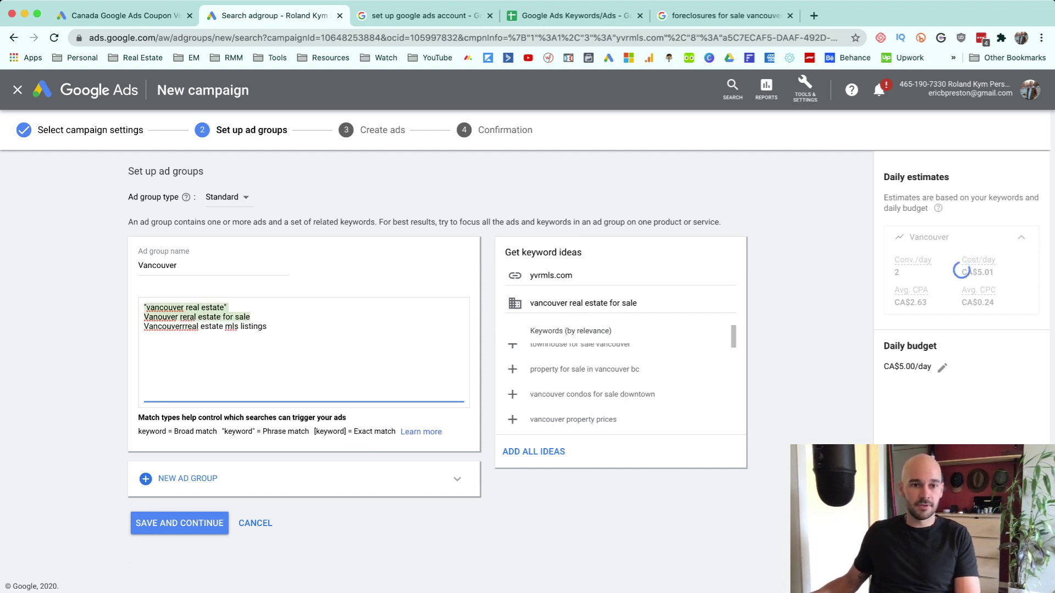
pyautogui.write('"orange county real estate" "orange county real estate for sale" "orange county real estate listings" "orange county homes for sale" "orange county houses for sale" "orange county condos for sale" "orange county apartments for sale" "orange county townhomes for sale" "orange county mls listings" "orange county multiple listing service"')
pyautogui.scroll(-2, 303, 352)
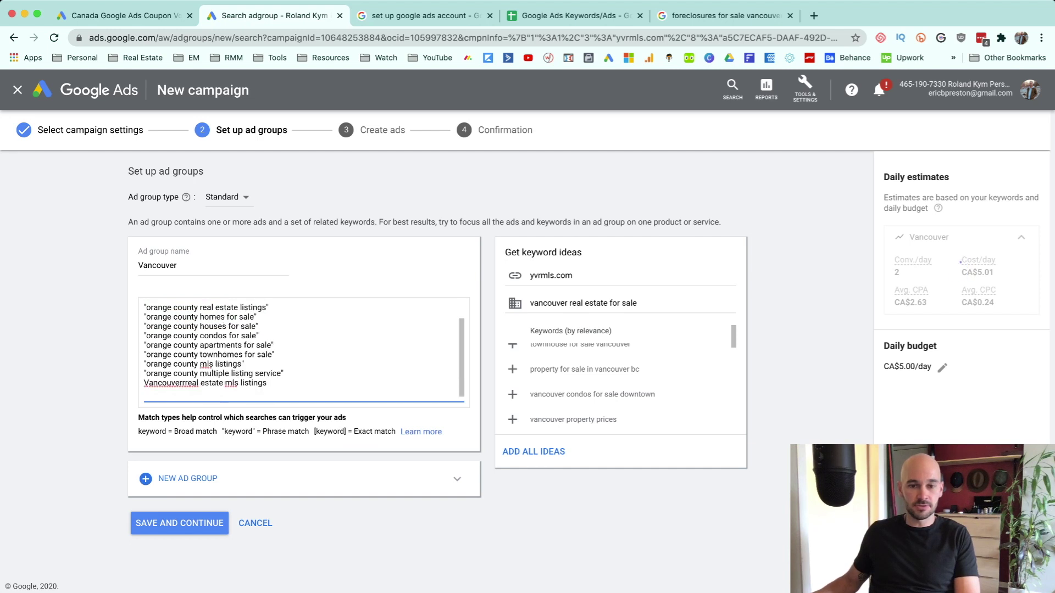
pyautogui.tripleClick(205, 383)
pyautogui.press('BackSpace')
pyautogui.press('BackSpace')
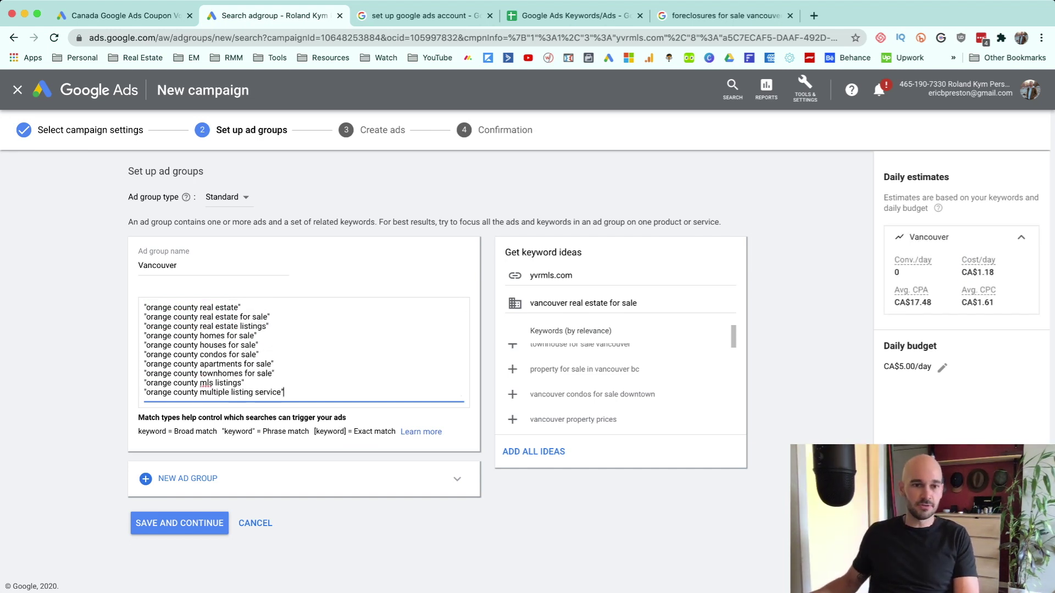
# - Change the orange county real estate for sale keyword to broad match by removing its quotation marks
pyautogui.moveTo(144, 307); pyautogui.dragTo(227, 307)
pyautogui.moveTo(144, 326); pyautogui.dragTo(269, 327)
pyautogui.click(151, 326)
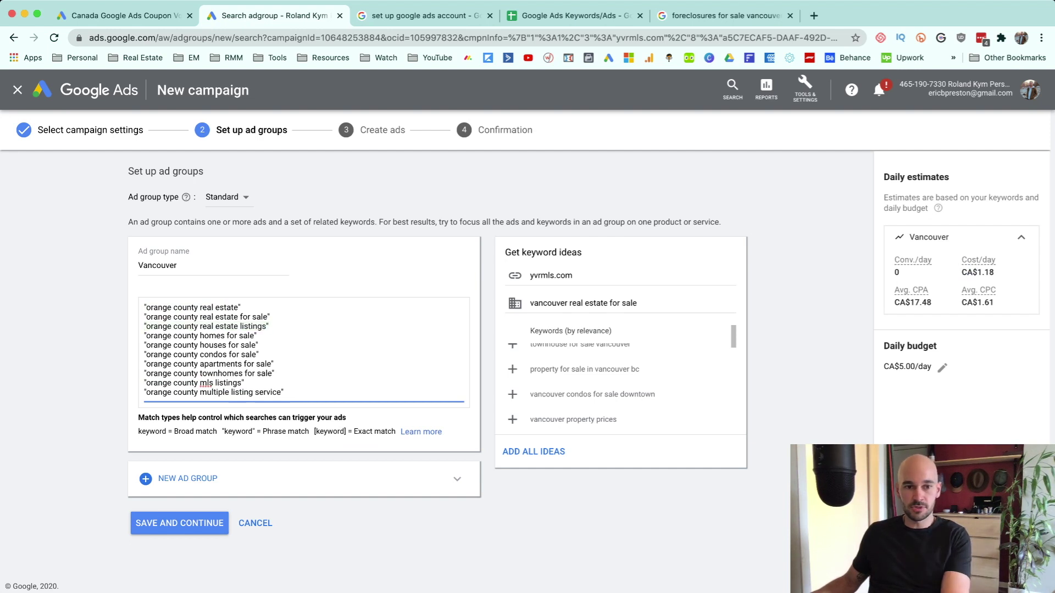
pyautogui.click(146, 317)
pyautogui.press('BackSpace')
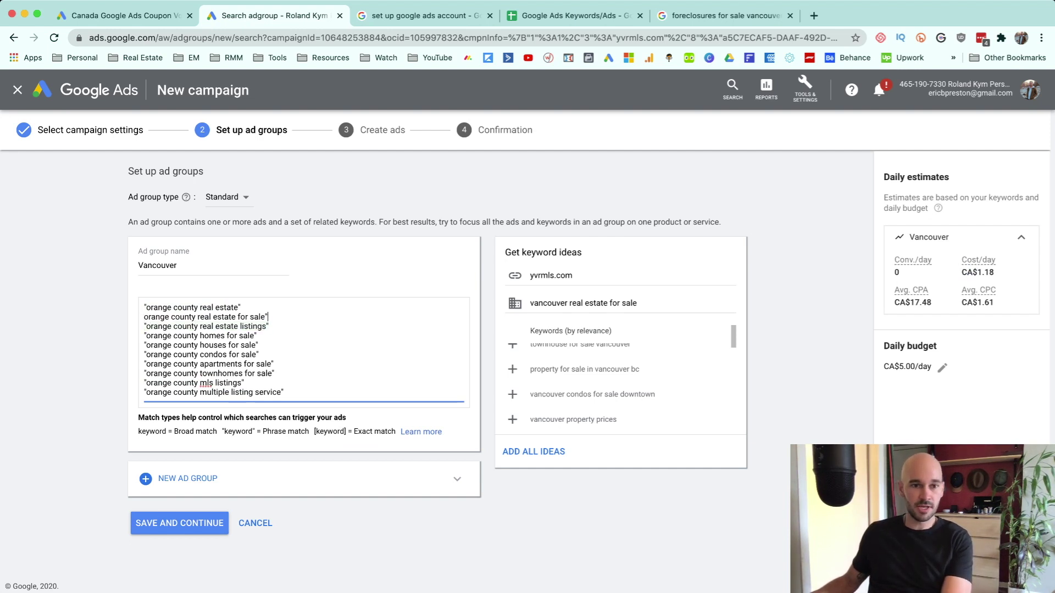
pyautogui.press('BackSpace')
pyautogui.moveTo(146, 307); pyautogui.dragTo(238, 307)
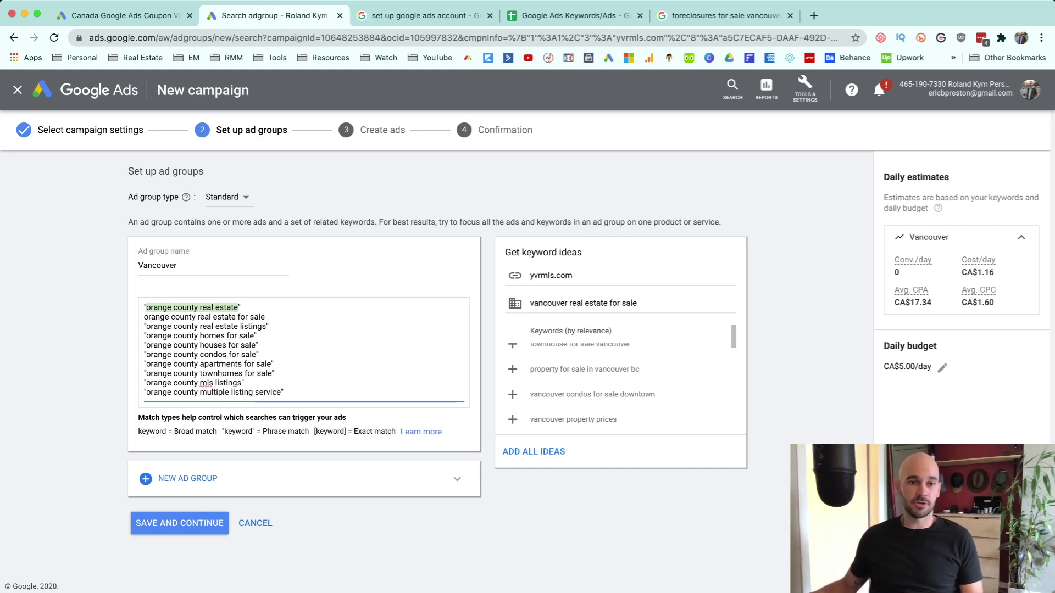
# - Clear the Vancouver ad group's keyword list and enter vancouver real estate for sale as its only keyword
pyautogui.press('super+a')
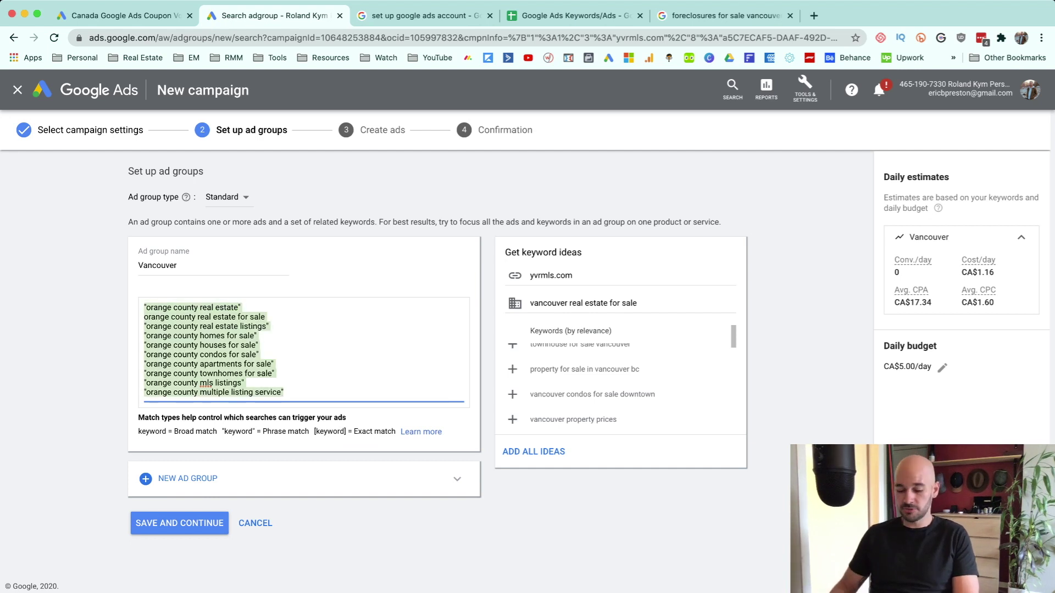
pyautogui.press('BackSpace')
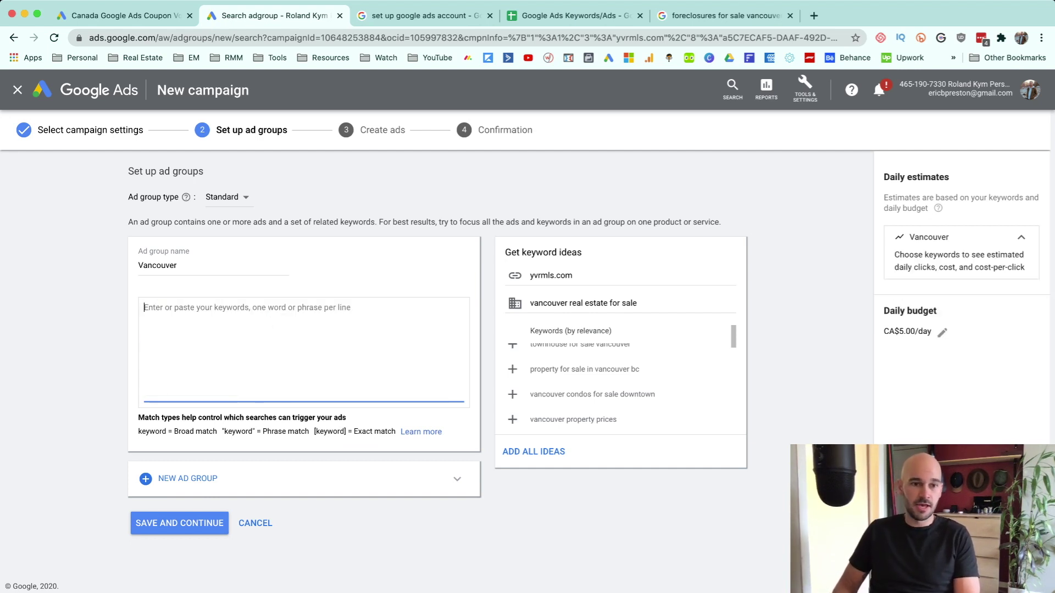
pyautogui.write('vancouver')
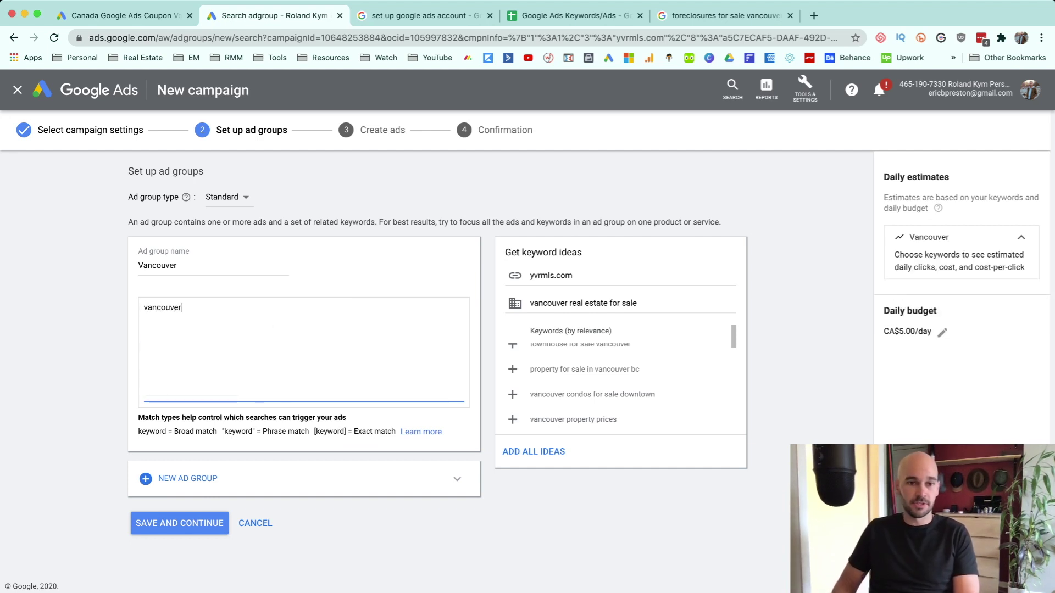
pyautogui.write(' real estate for sal')
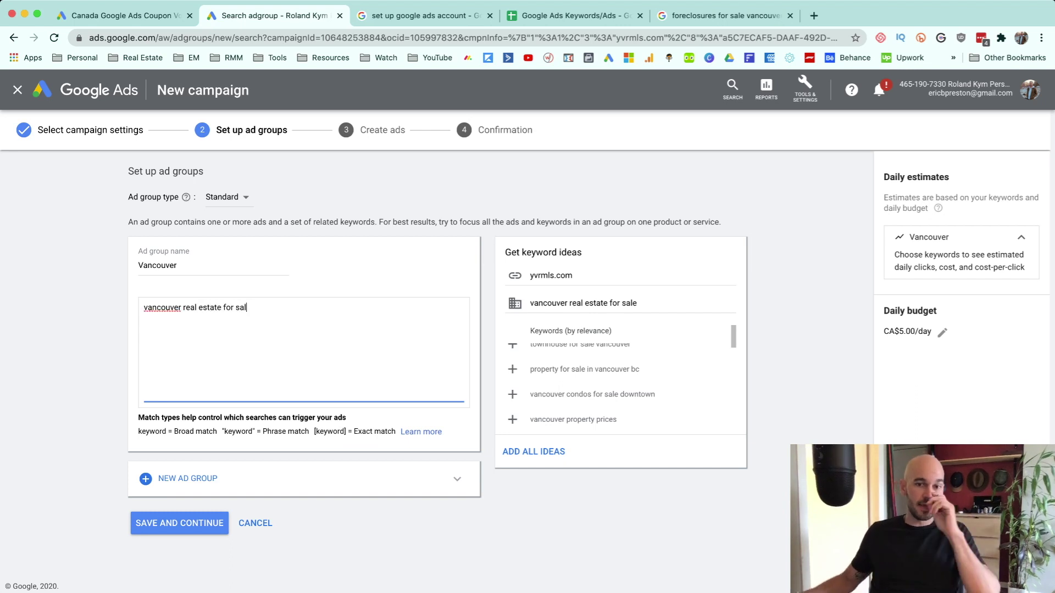
pyautogui.write('e')
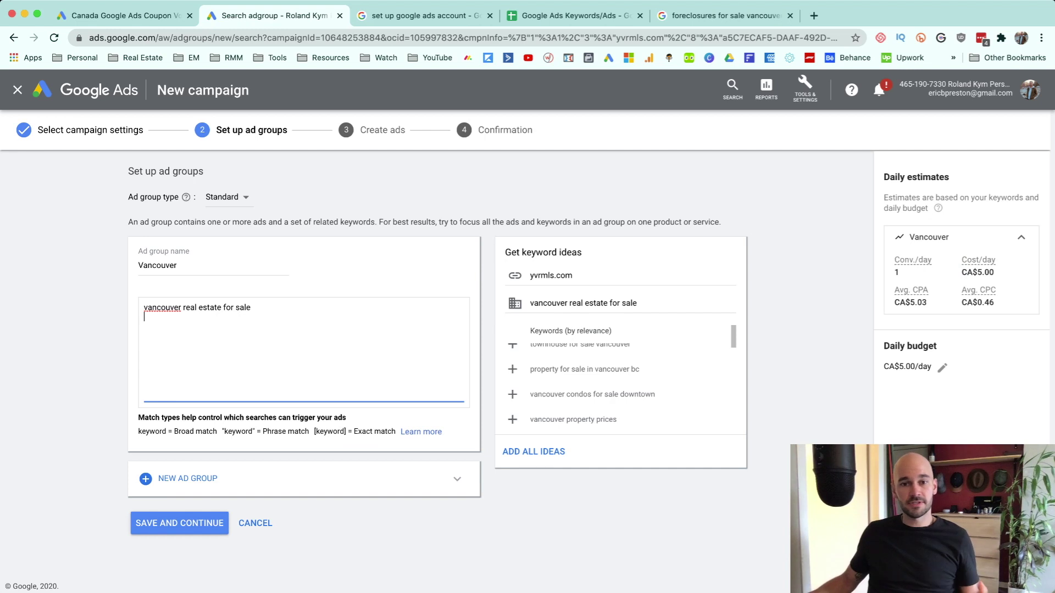
# - Review the suggested keyword ideas, then save the ad group and continue to creating ads
pyautogui.scroll(2, 577, 369)
pyautogui.click(576, 303)
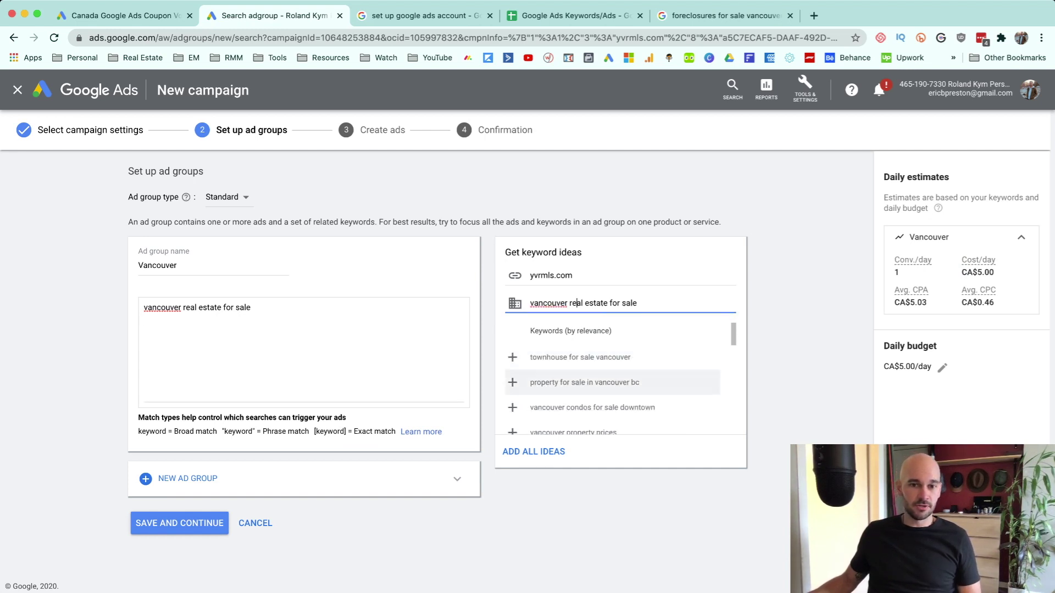
pyautogui.scroll(-2, 618, 384)
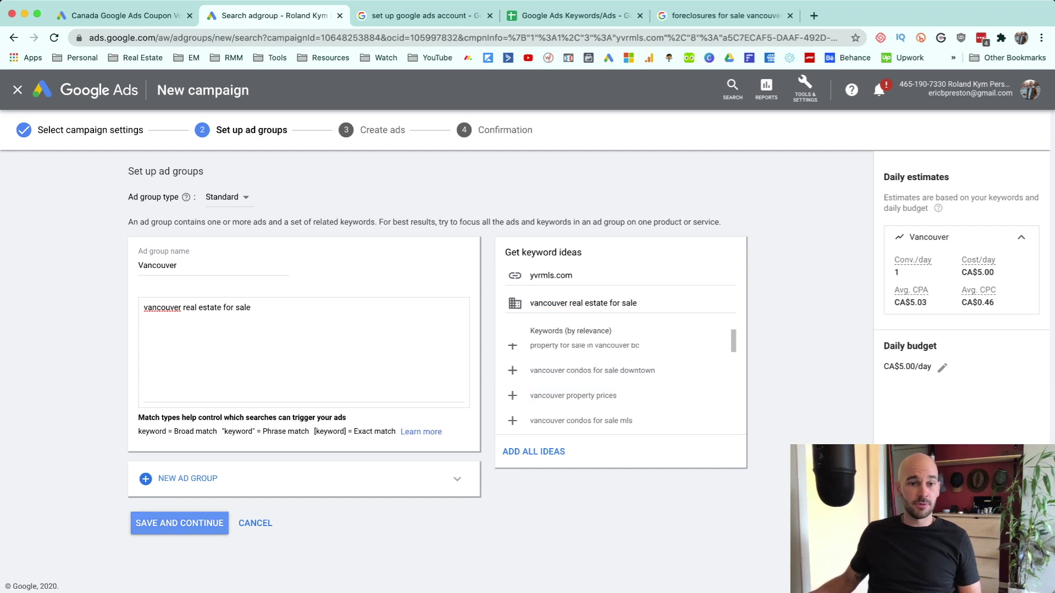
pyautogui.click(179, 523)
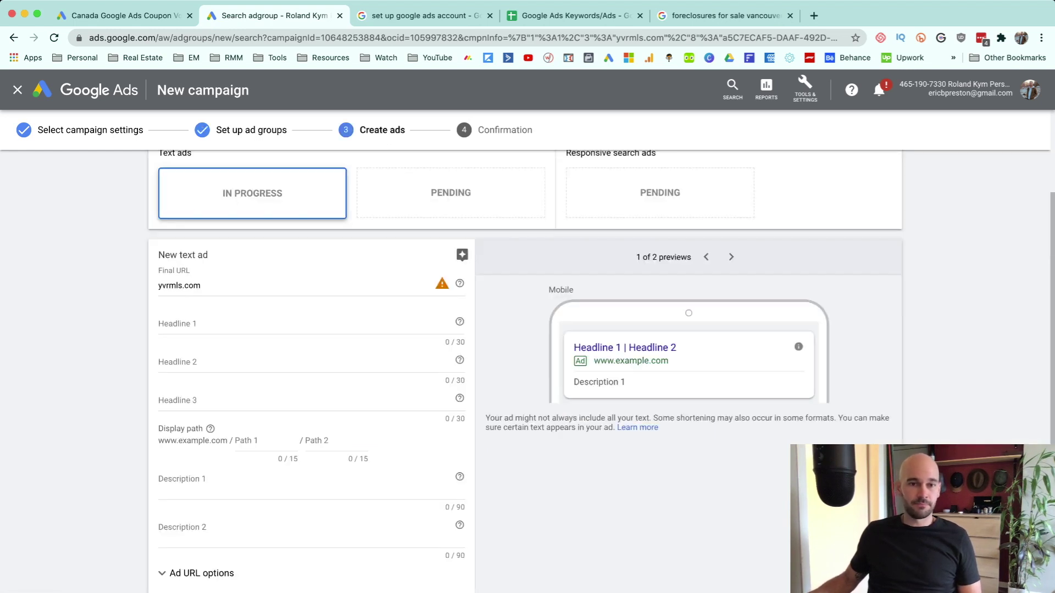
pyautogui.scroll(2, 525, 280)
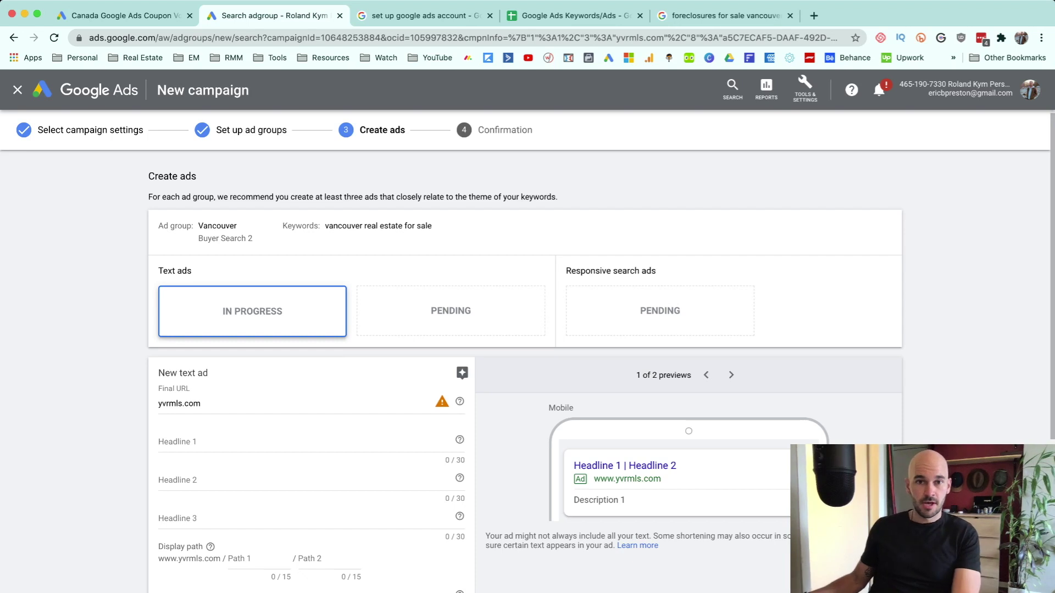
# - Switch to the Google results for foreclosures for sale vancouver bc and examine the top ad's headline, description and links
pyautogui.click(725, 15)
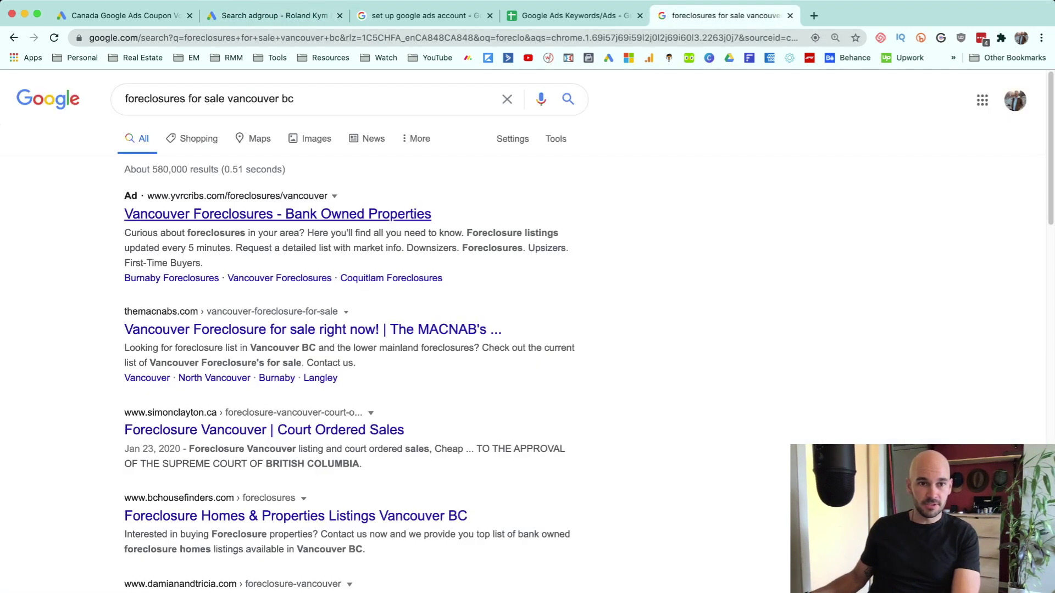
pyautogui.moveTo(123, 196); pyautogui.dragTo(154, 195)
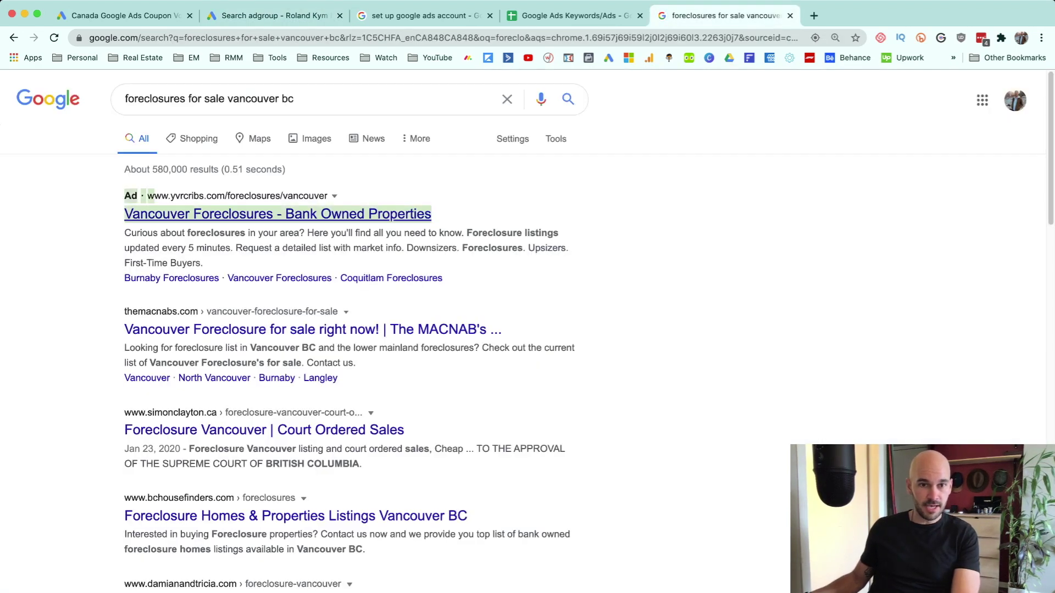
pyautogui.moveTo(434, 216); pyautogui.dragTo(445, 278)
pyautogui.click(445, 278)
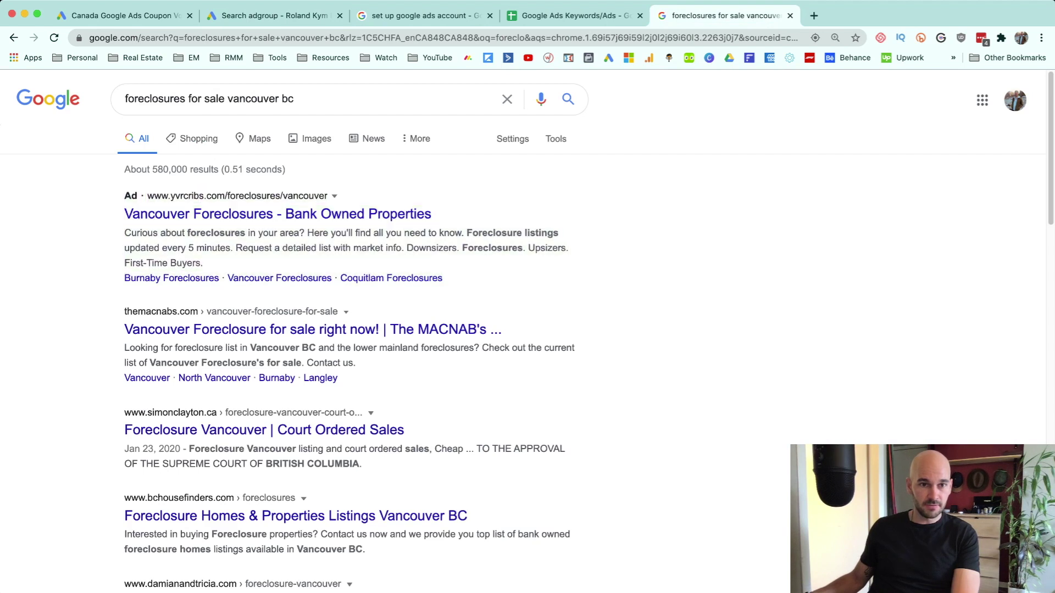
# - Reread the headline and description text of the Vancouver Foreclosures ad in the search results
pyautogui.moveTo(124, 214); pyautogui.dragTo(433, 215)
pyautogui.moveTo(122, 196); pyautogui.dragTo(204, 263)
pyautogui.click(203, 263)
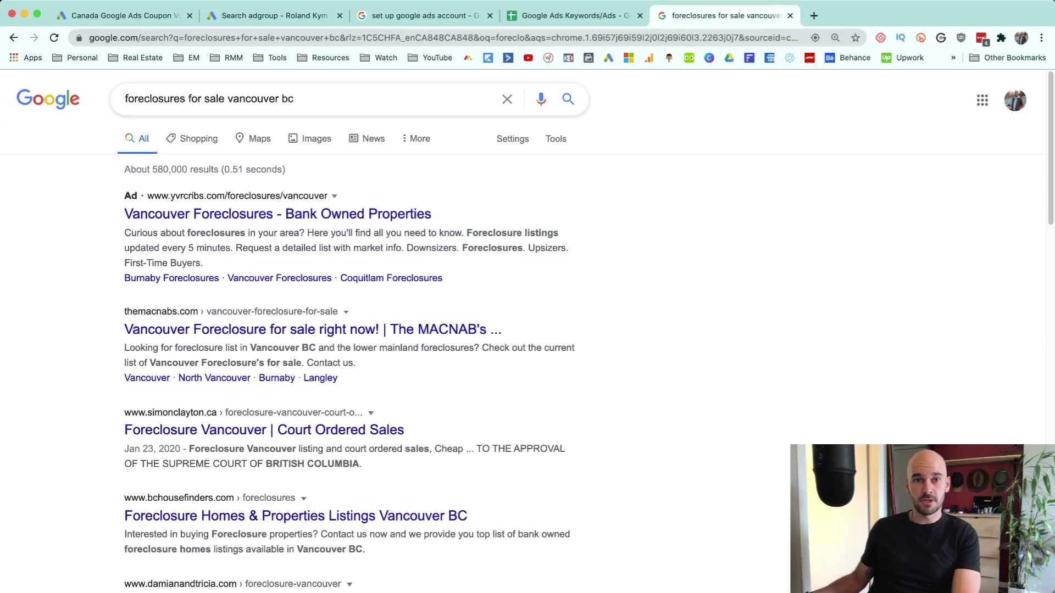
# - Close the Google Ads coupon page, return to the new text ad and set its final URL to yvrmls.com/search/vancouver
pyautogui.click(125, 16)
pyautogui.press('super+w')
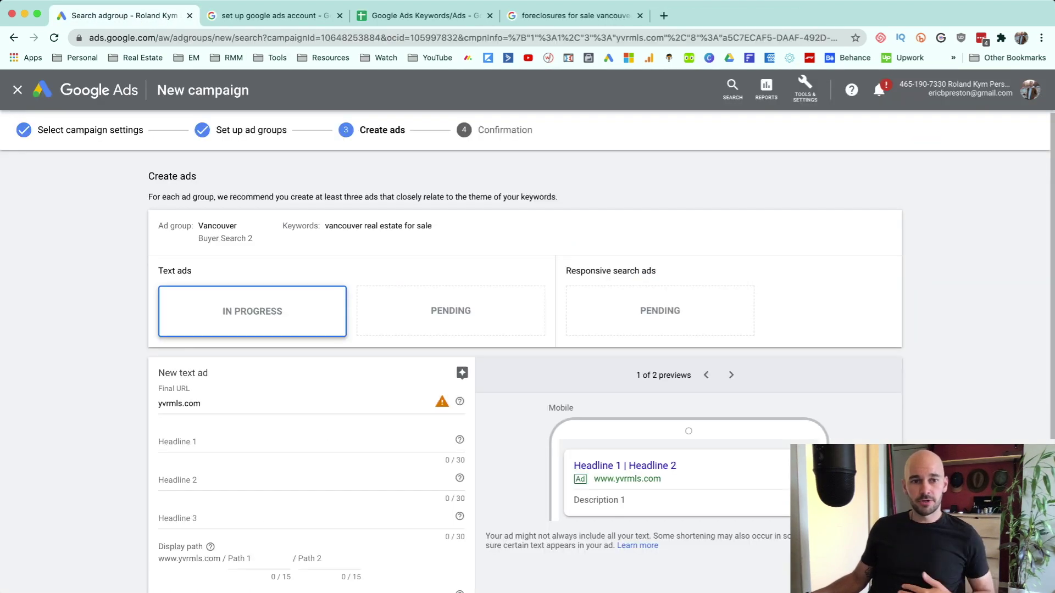
pyautogui.click(203, 403)
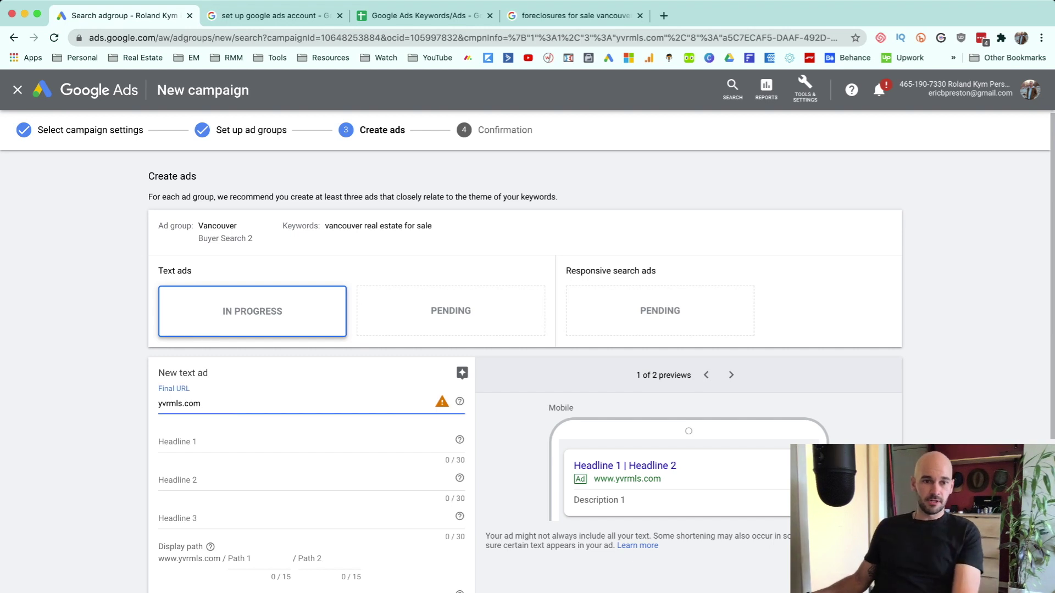
pyautogui.scroll(-3, 524, 274)
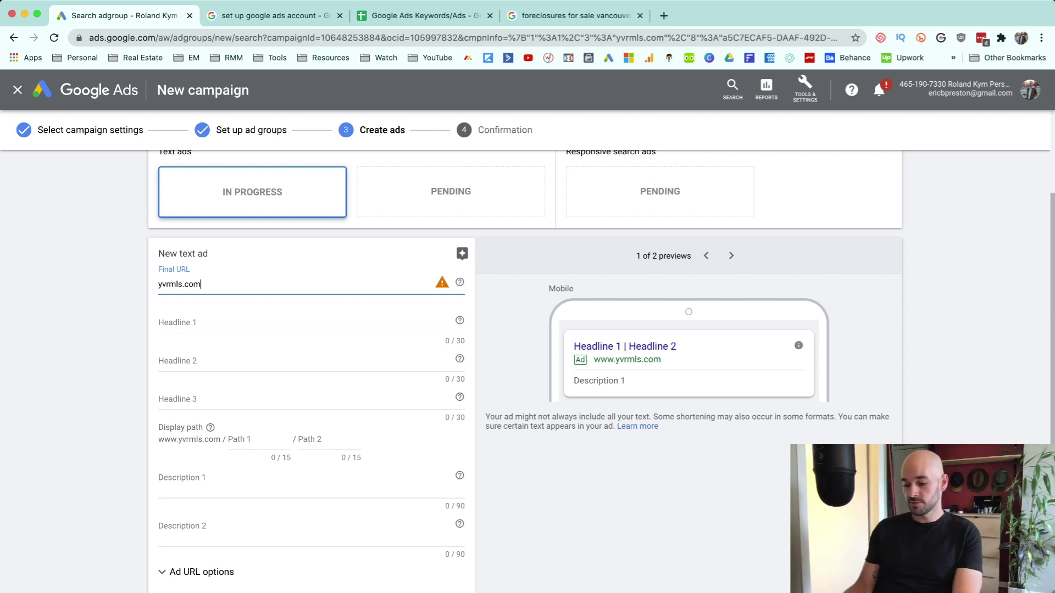
pyautogui.write('/search')
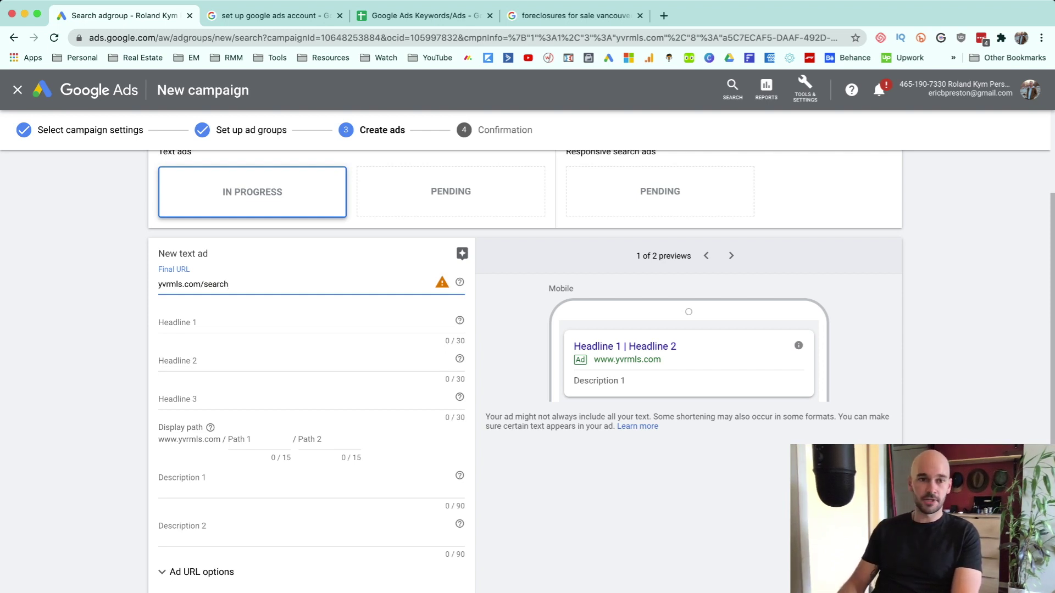
pyautogui.write('/vancouver')
# - Enter Vancouver Property Search as headline 1 and Live MLS Feed as headline 2 of the text ad
pyautogui.click(159, 323)
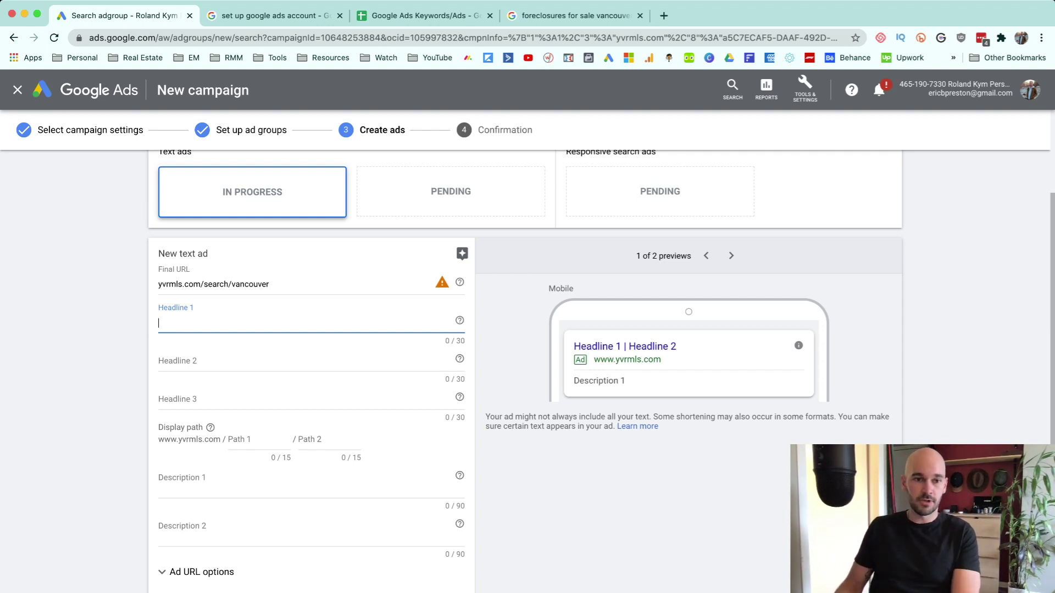
pyautogui.write('Vancou')
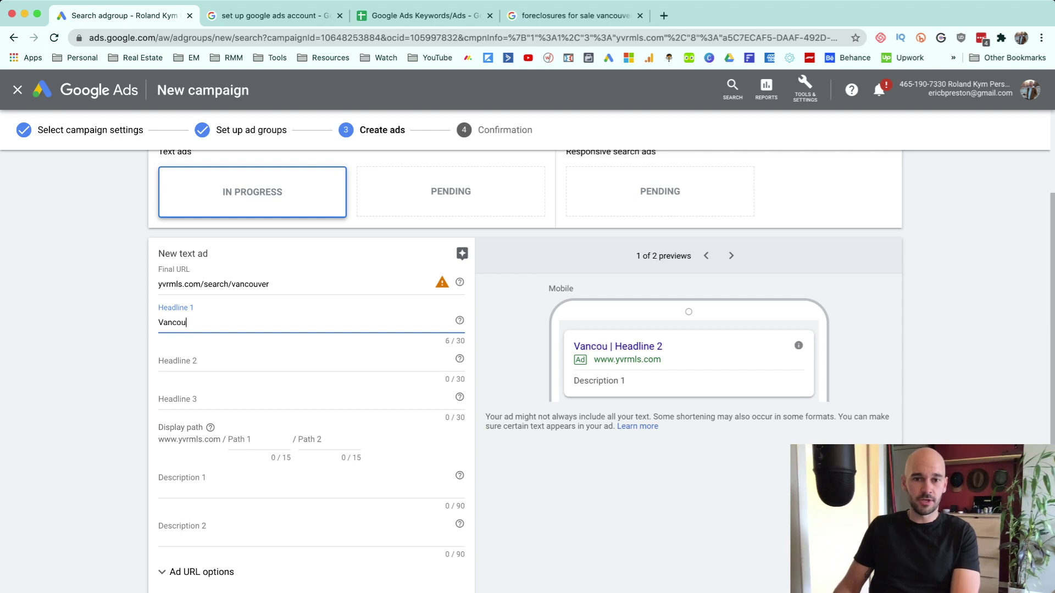
pyautogui.write('ver Property')
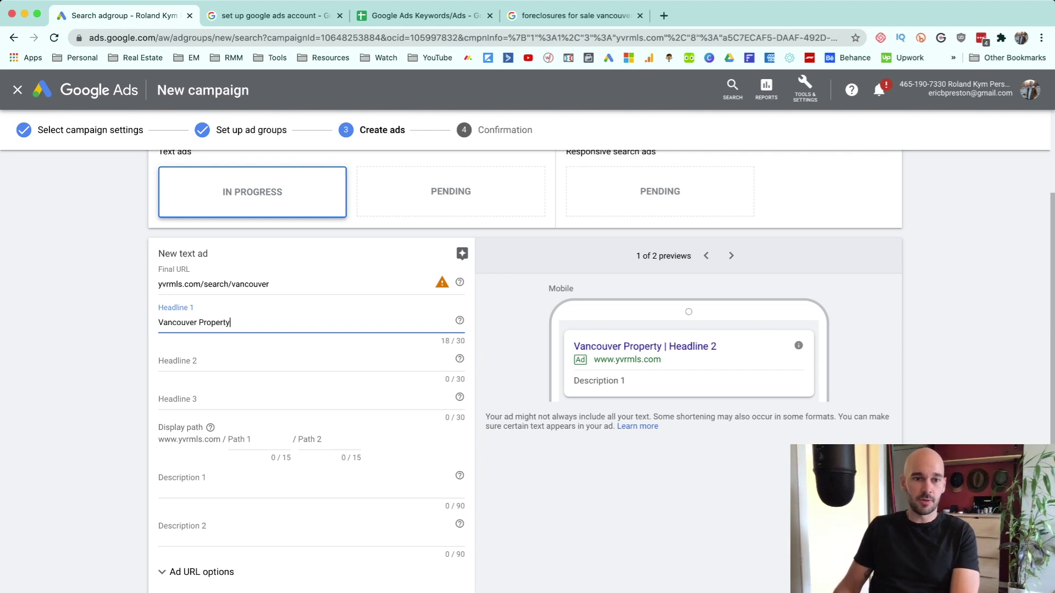
pyautogui.write(' Search')
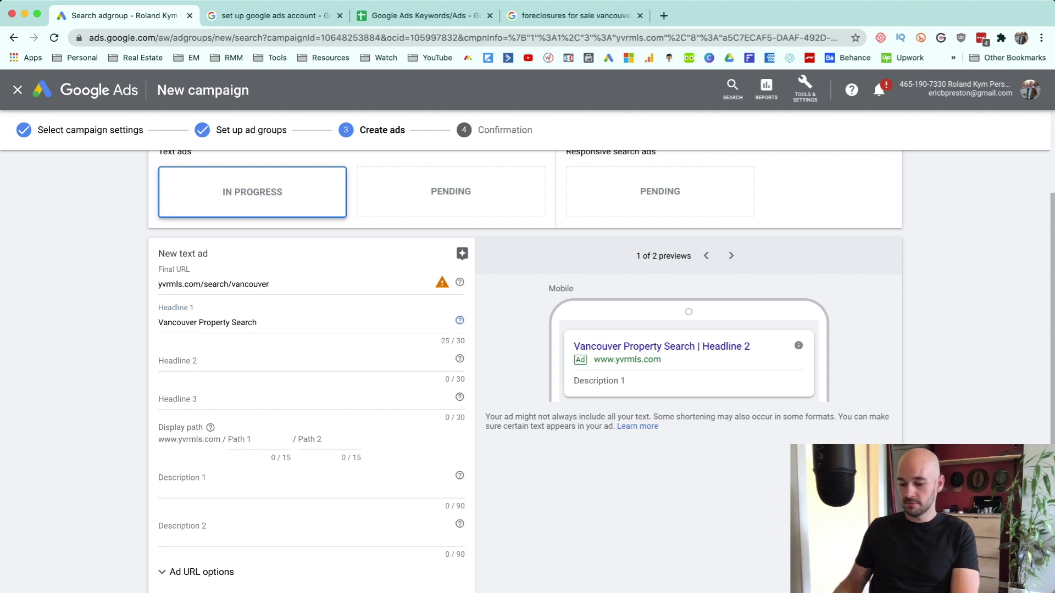
pyautogui.press('Tab')
pyautogui.write('Live MLS F')
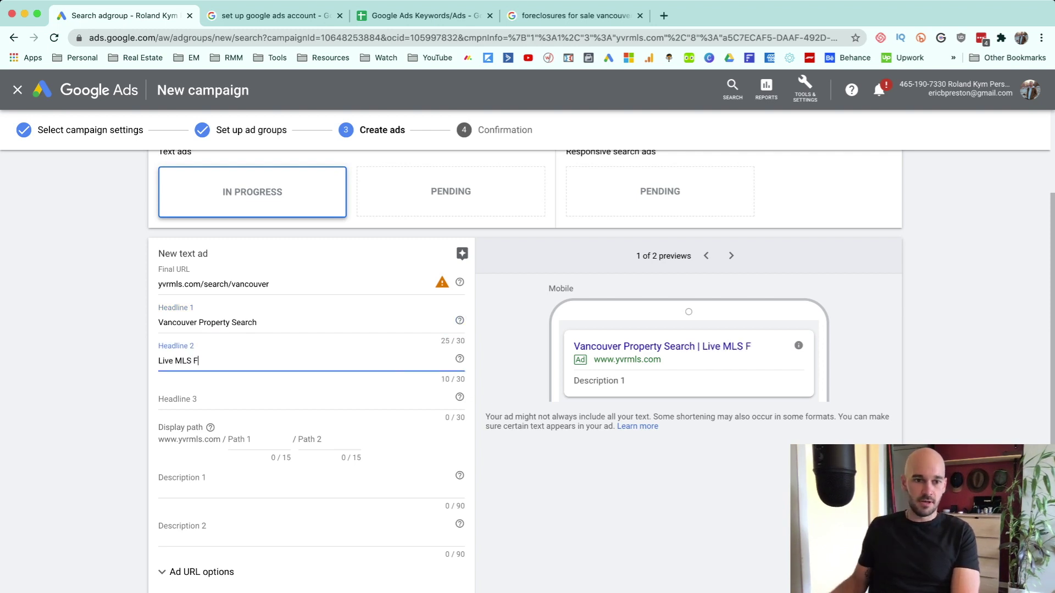
pyautogui.write('eed')
# - Enter Updated Listings 24/7 as headline 3 of the text ad
pyautogui.press('Tab')
pyautogui.press('Tab')
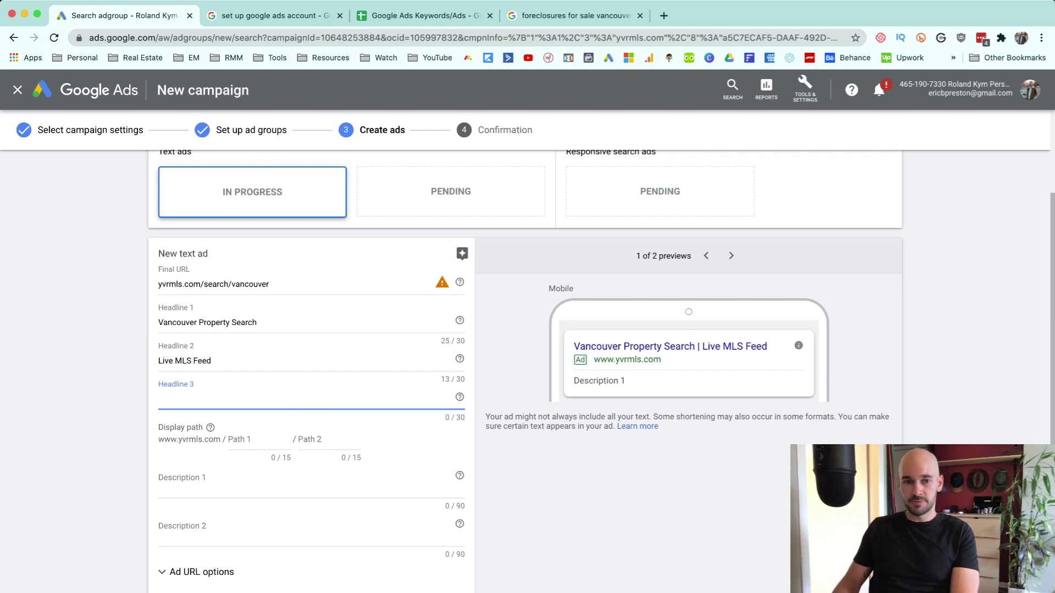
pyautogui.write('Updated I')
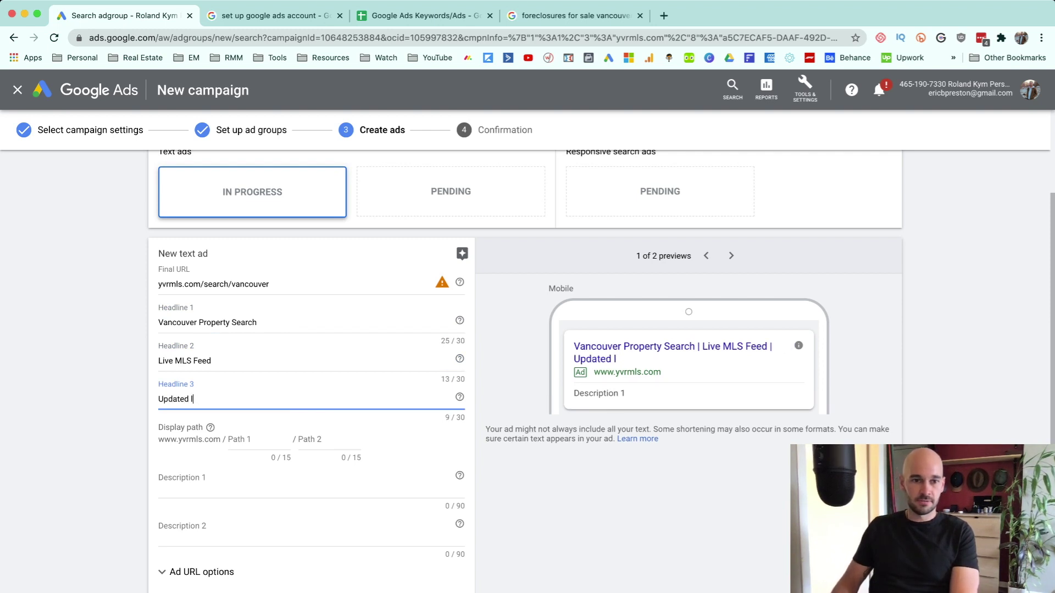
pyautogui.press('BackSpace')
pyautogui.write('Listings 2')
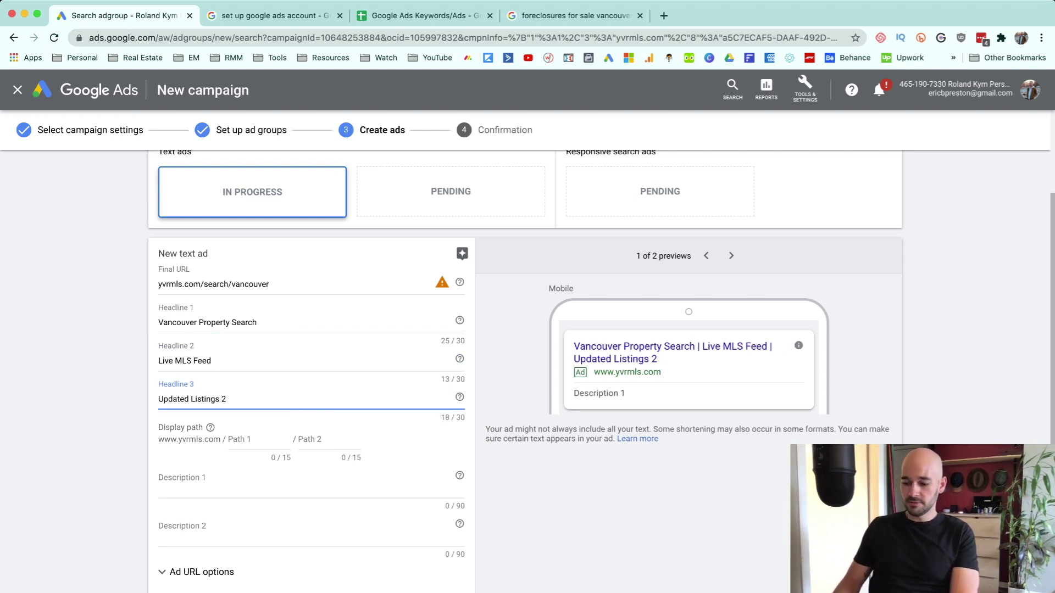
pyautogui.write('4/7')
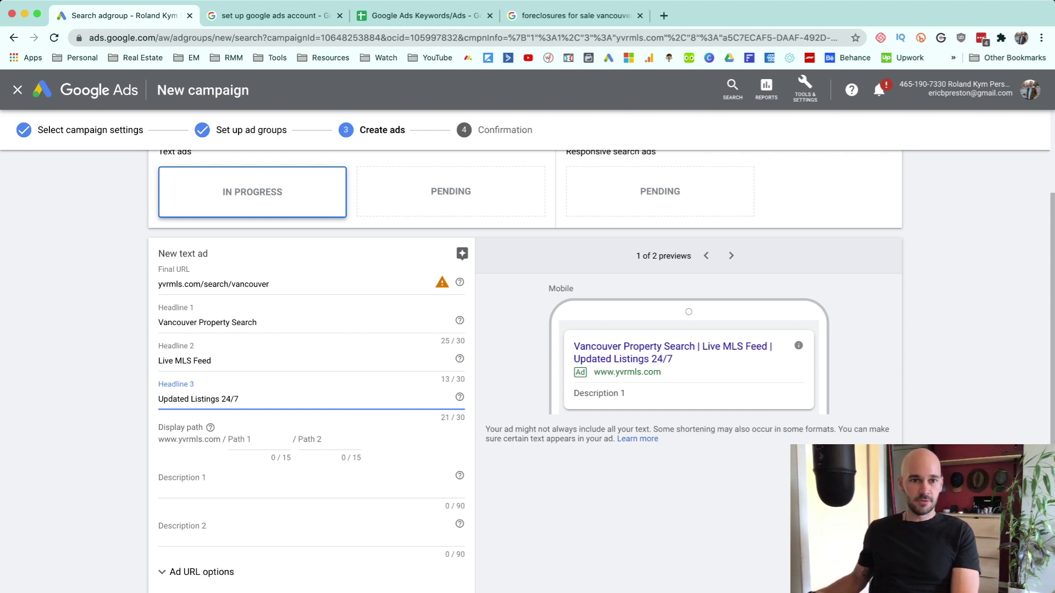
# - Compare the three headlines with the ad in the foreclosures search results and look at the responsive search ads section
pyautogui.hotkey('ctrl', 'shift', 'Tab')
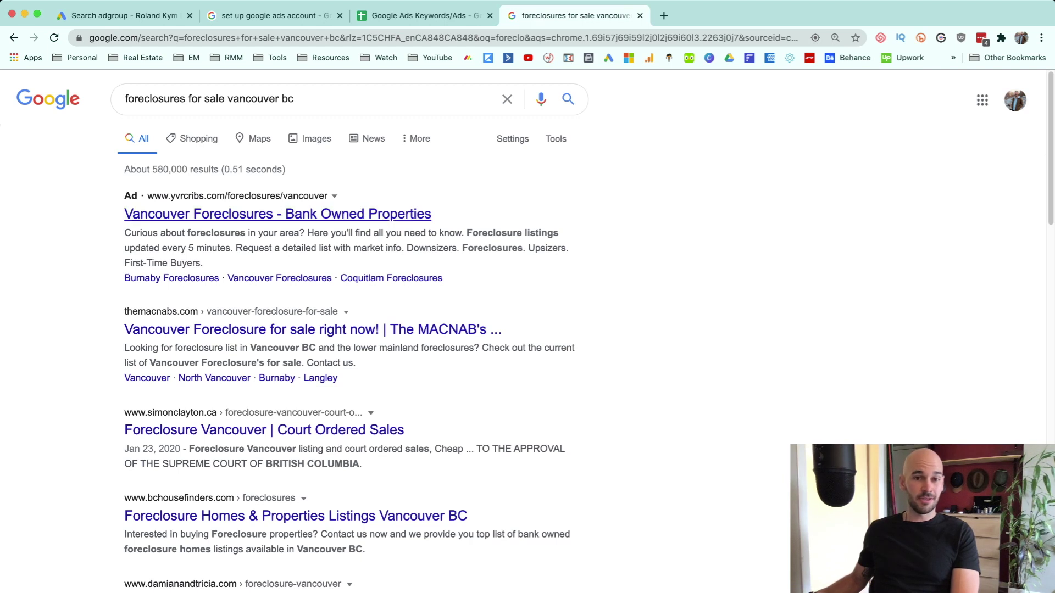
pyautogui.hotkey('ctrl', 'Tab')
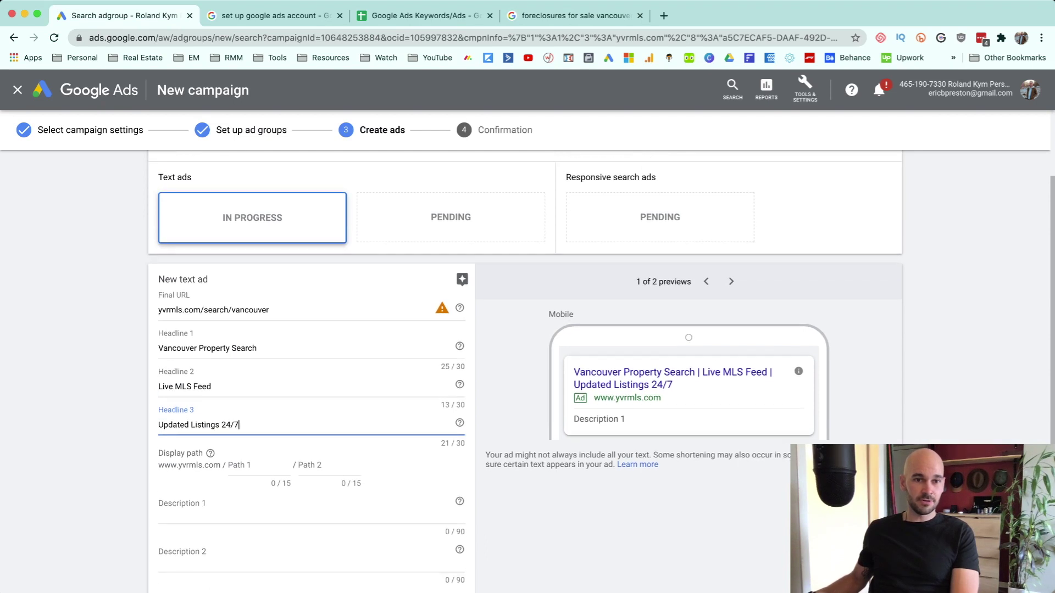
pyautogui.moveTo(156, 333); pyautogui.dragTo(275, 430)
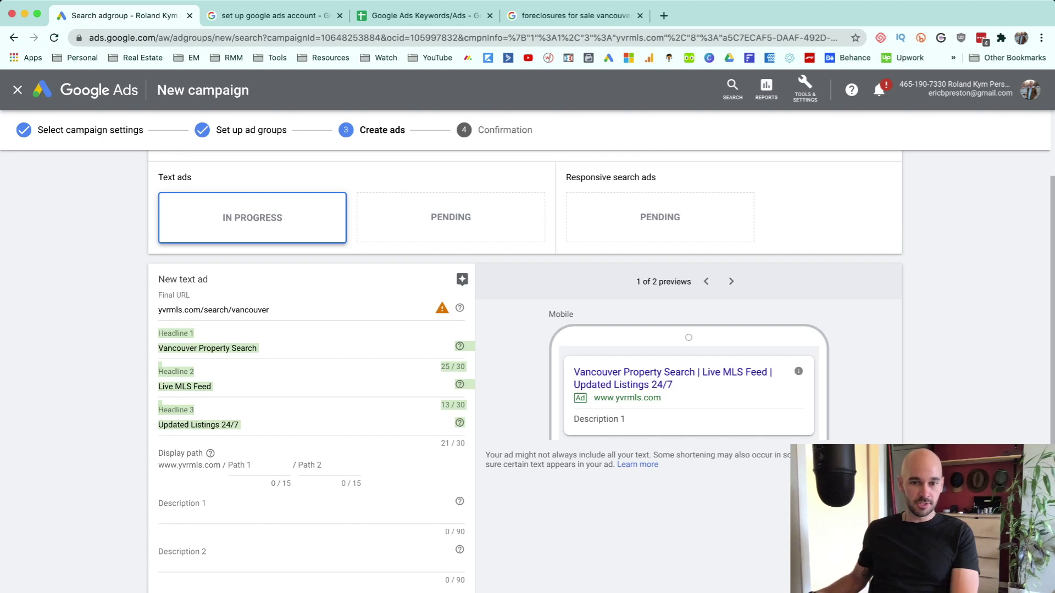
pyautogui.click(274, 430)
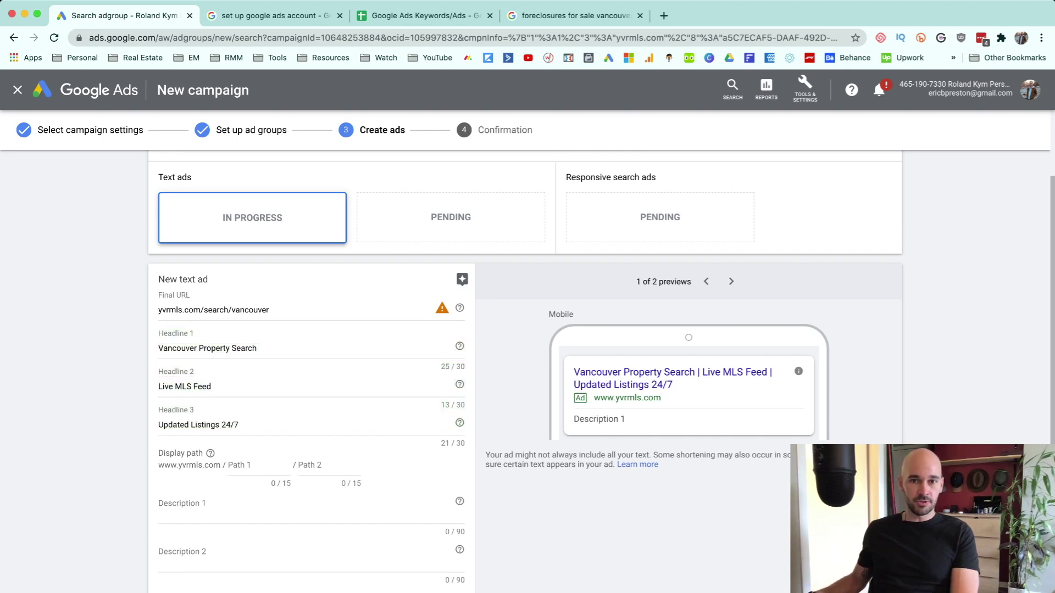
pyautogui.moveTo(571, 177); pyautogui.dragTo(681, 218)
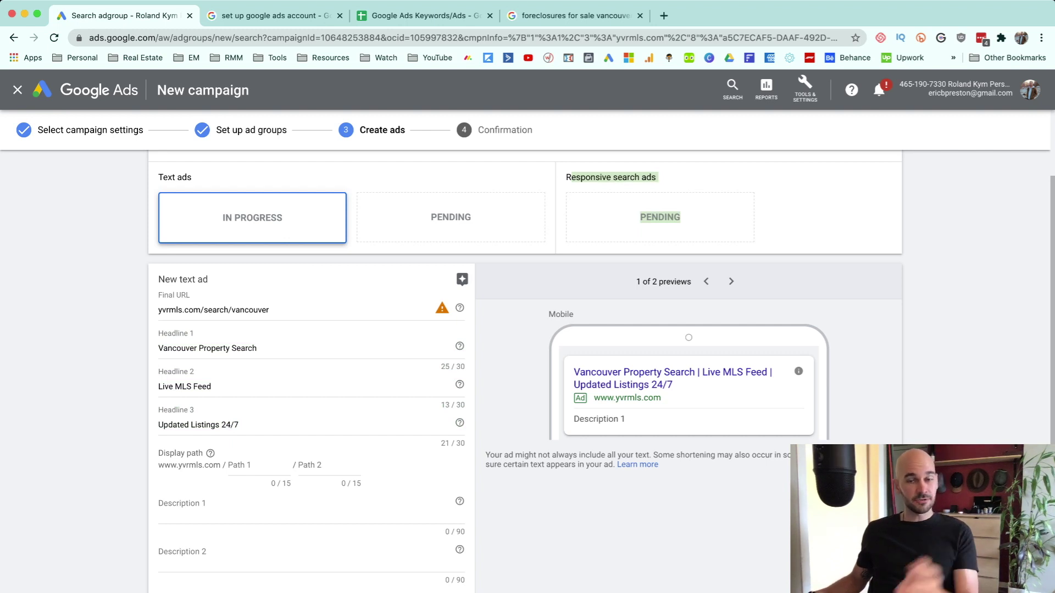
pyautogui.click(648, 225)
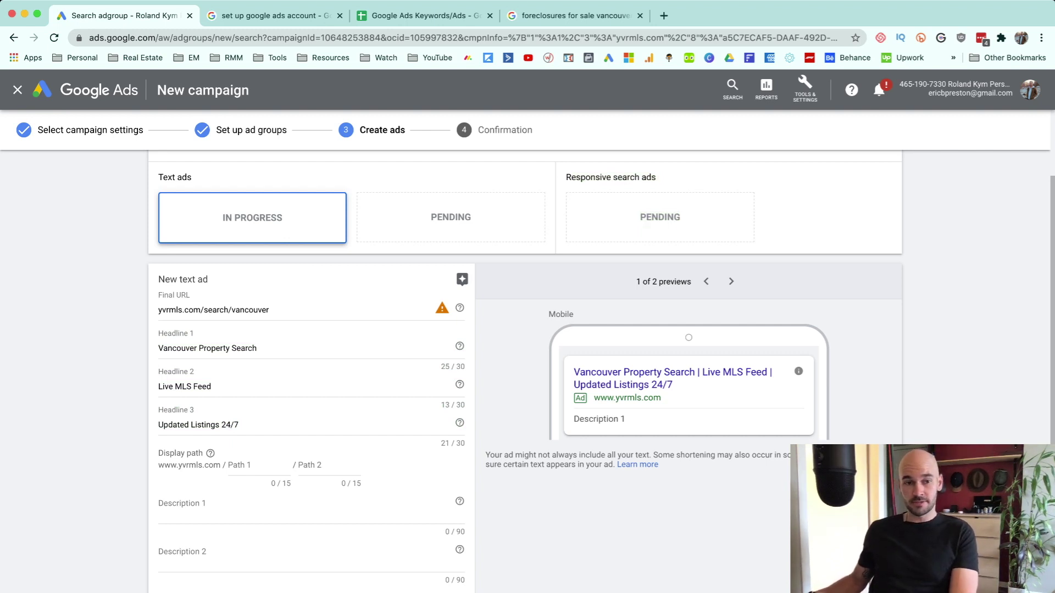
# - Set the text ad's display path to search / vancouver
pyautogui.click(258, 465)
pyautogui.write('search')
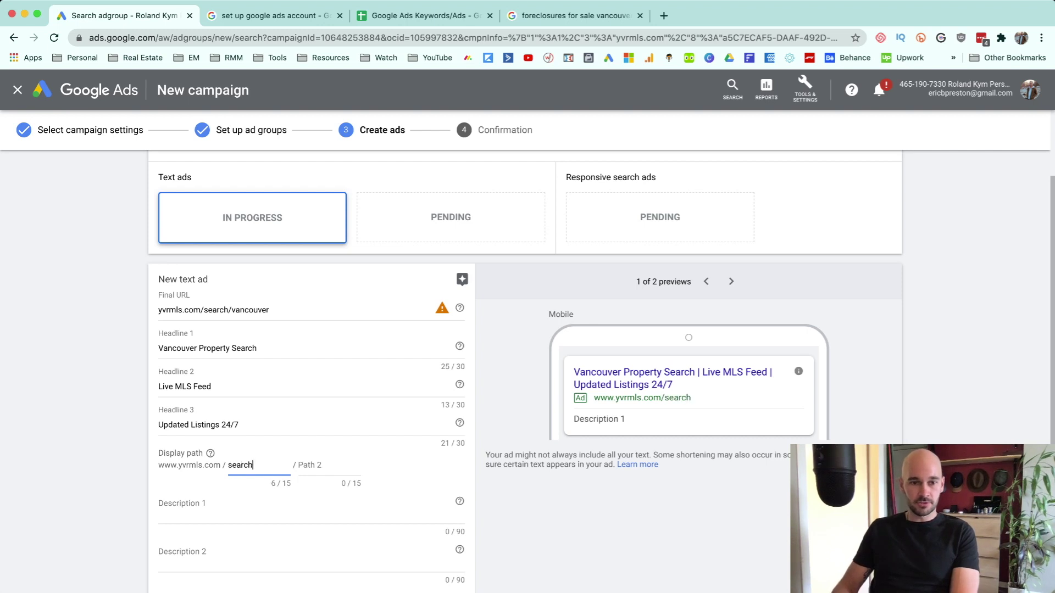
pyautogui.click(300, 465)
pyautogui.write('vancouver')
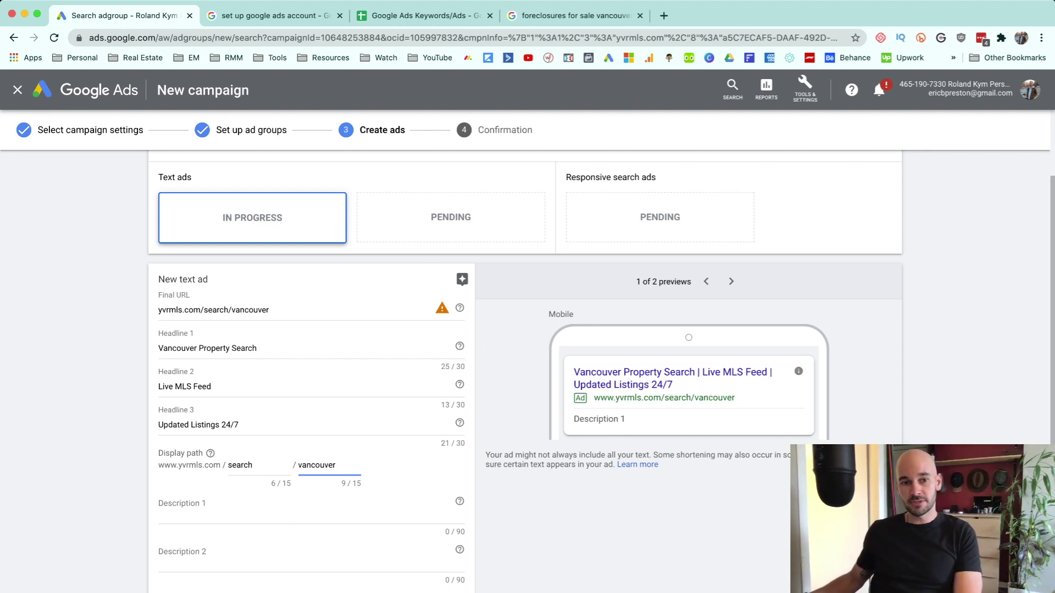
# - Compare the ad's final URL with its display path and examine the browser's long page address as a contrast
pyautogui.click(213, 310)
pyautogui.hotkey('shift', 'Tab')
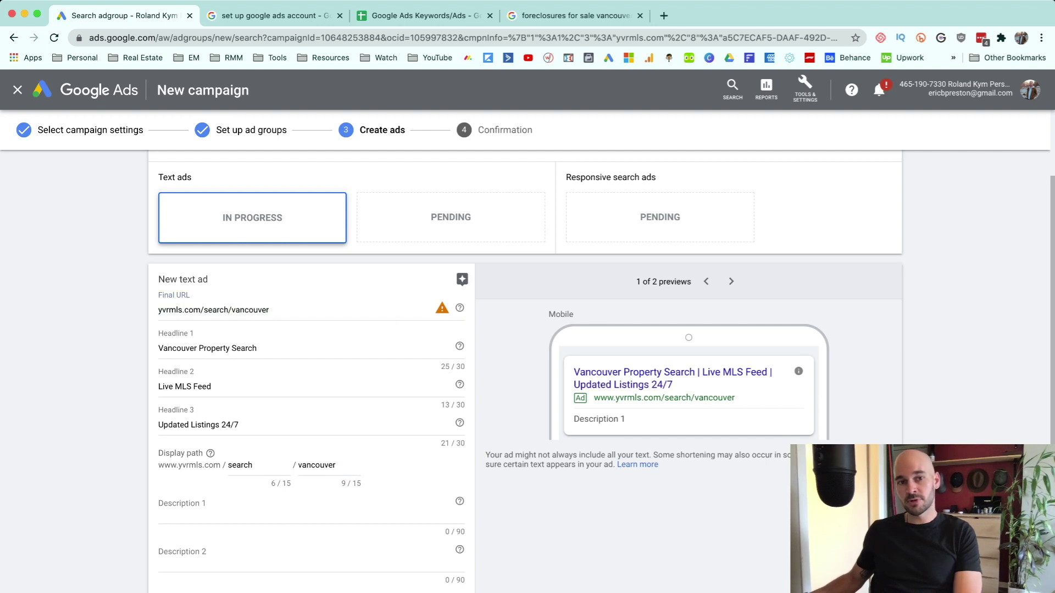
pyautogui.press('Tab')
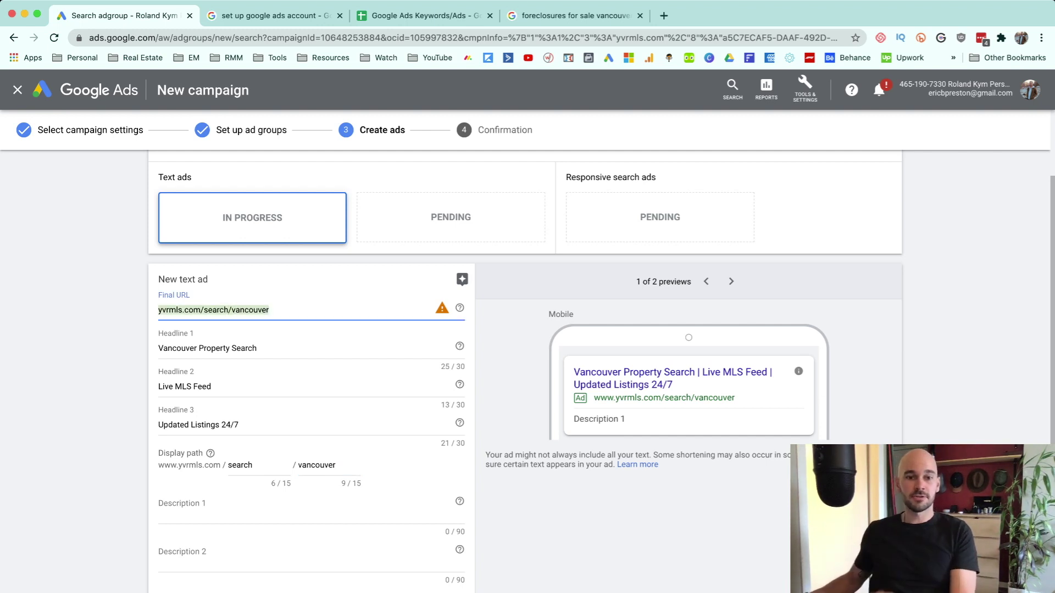
pyautogui.click(252, 465)
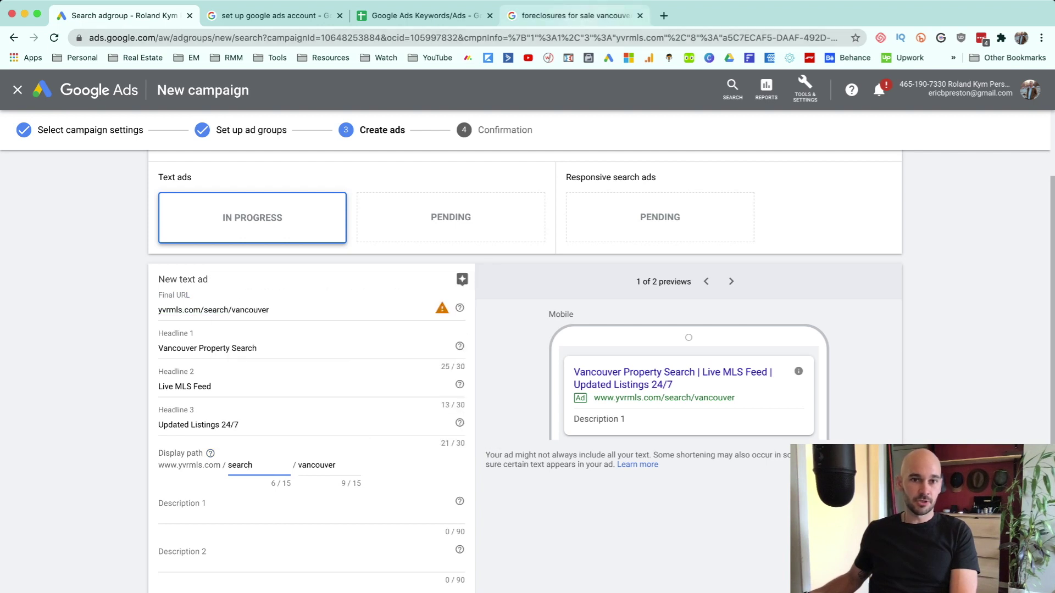
pyautogui.click(564, 38)
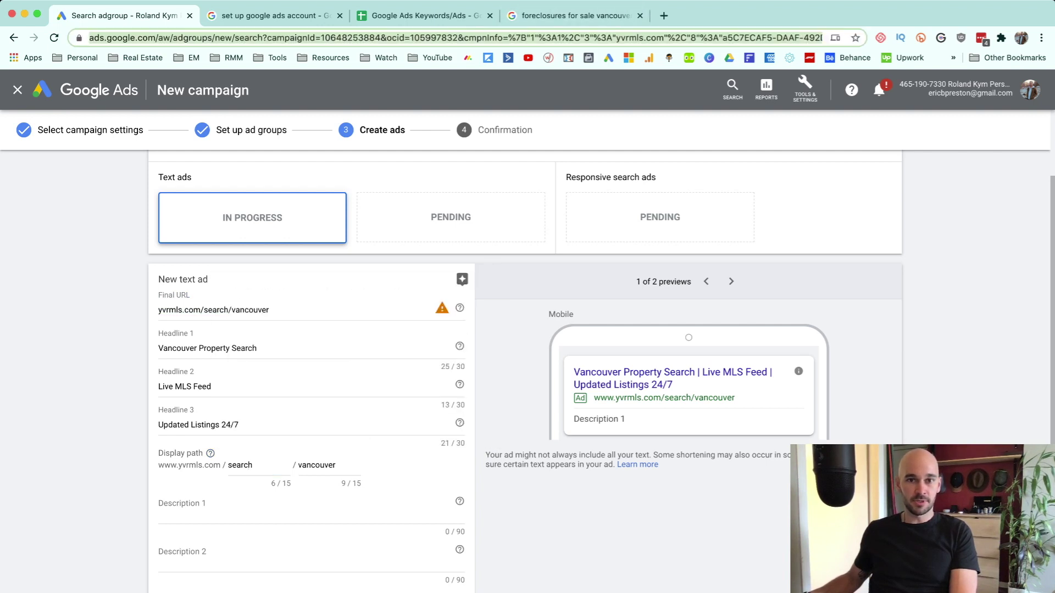
pyautogui.tripleClick(564, 38)
pyautogui.click(696, 38)
pyautogui.moveTo(696, 38); pyautogui.dragTo(203, 37)
pyautogui.click(203, 38)
pyautogui.press('Escape')
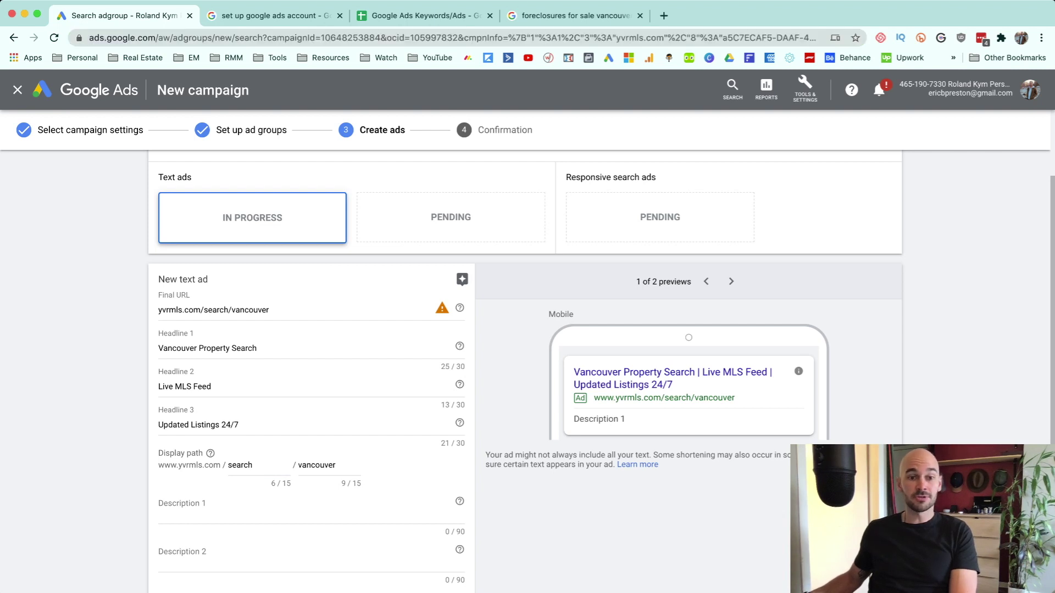
# - Fill description 1 with "Live MLS® feed updated every 5 minutes with automatic new listing notifications." copied from the Google Ads Keywords/Ads spreadsheet
pyautogui.scroll(-2, 524, 330)
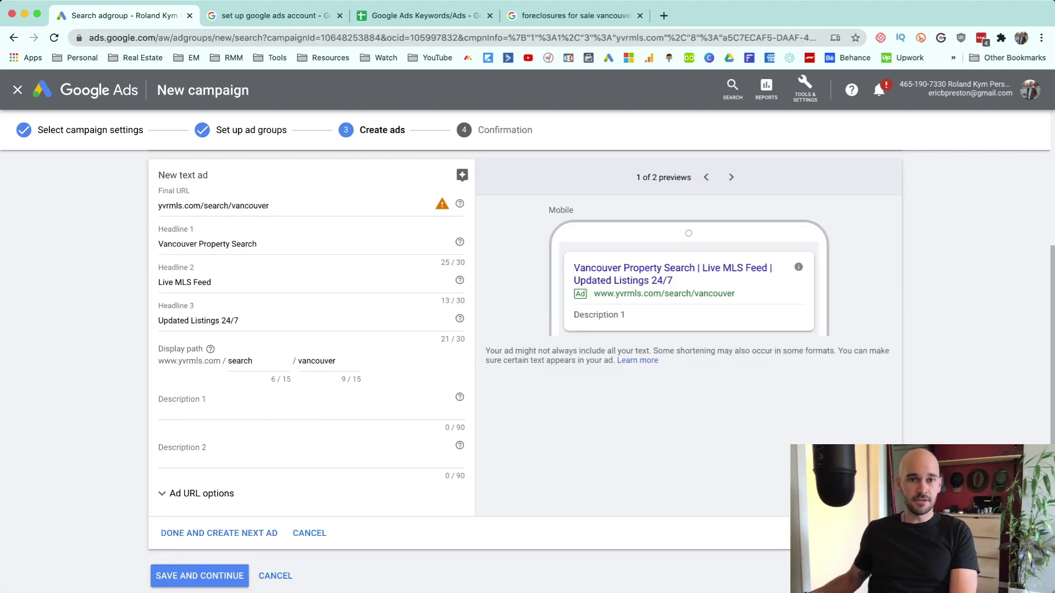
pyautogui.click(181, 400)
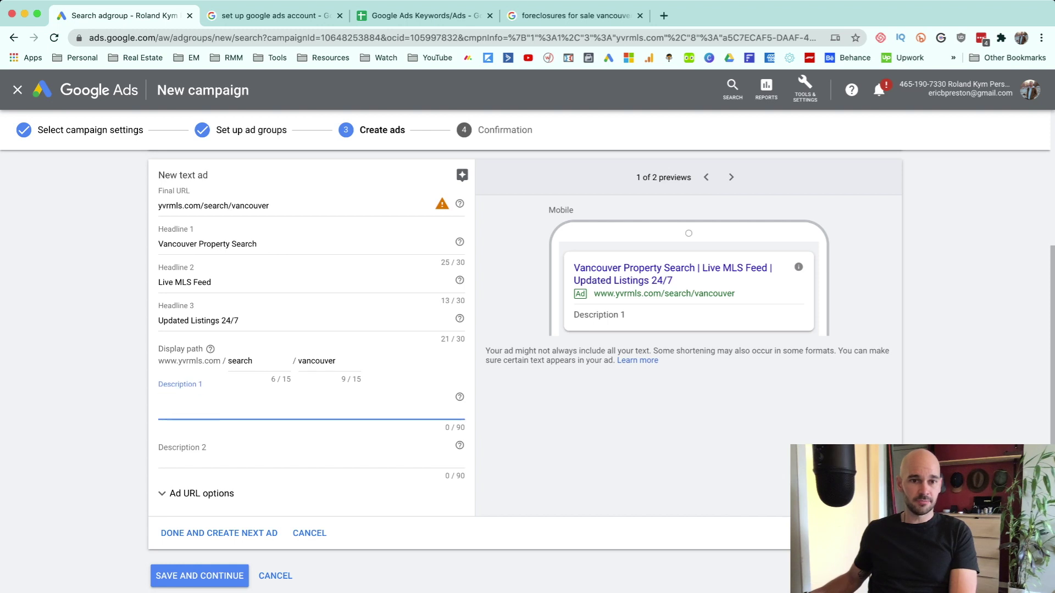
pyautogui.click(421, 15)
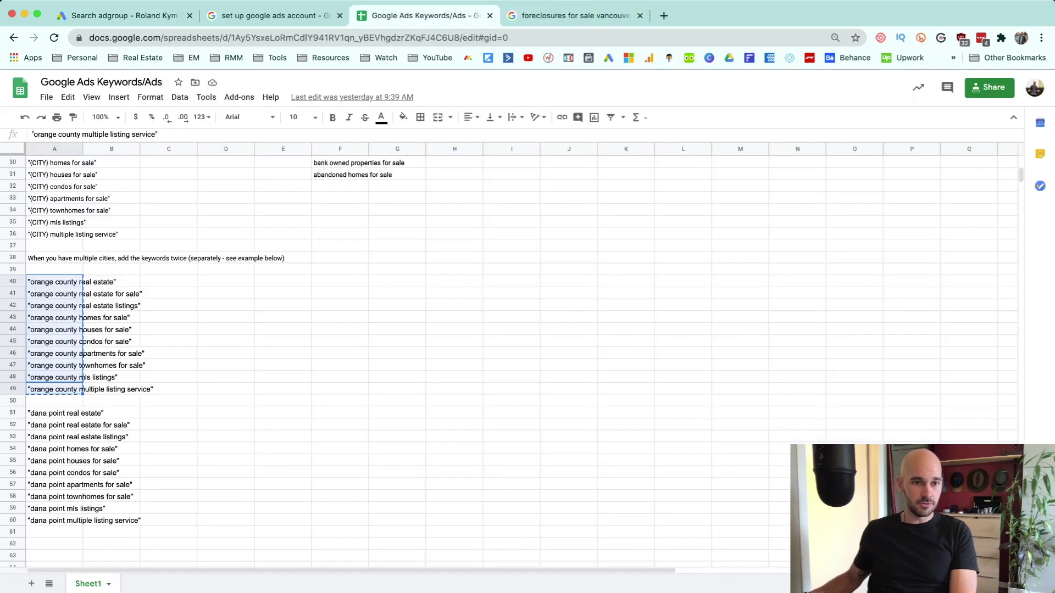
pyautogui.scroll(6, 521, 357)
pyautogui.click(135, 391)
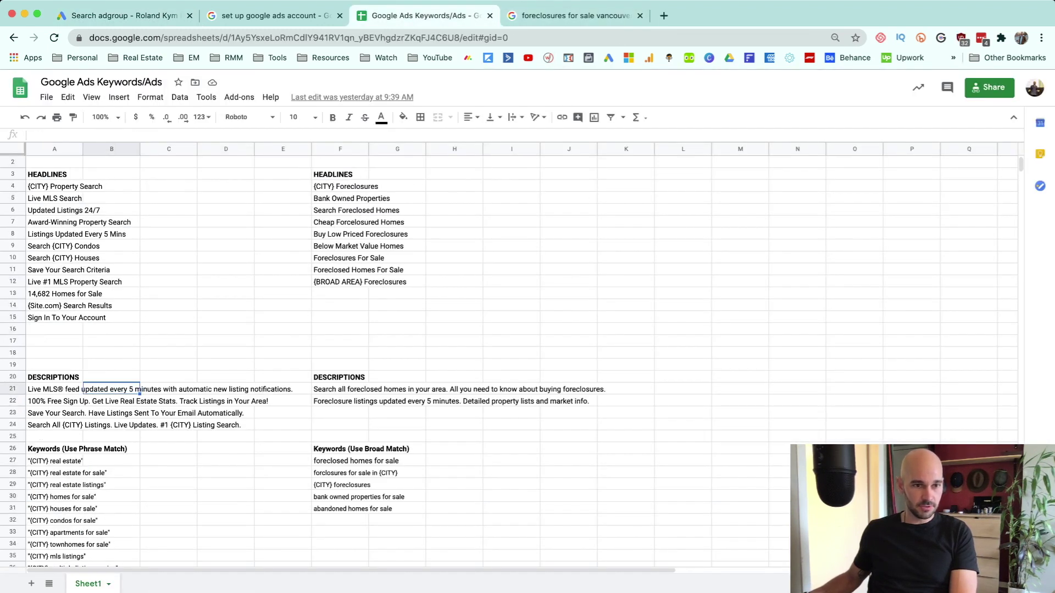
pyautogui.click(54, 389)
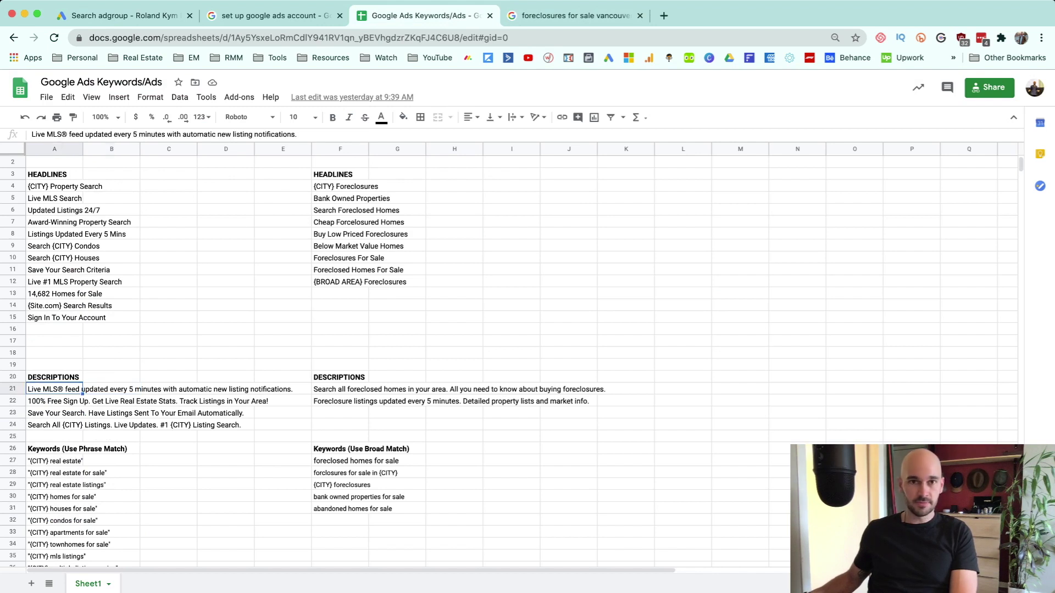
pyautogui.press('super+1')
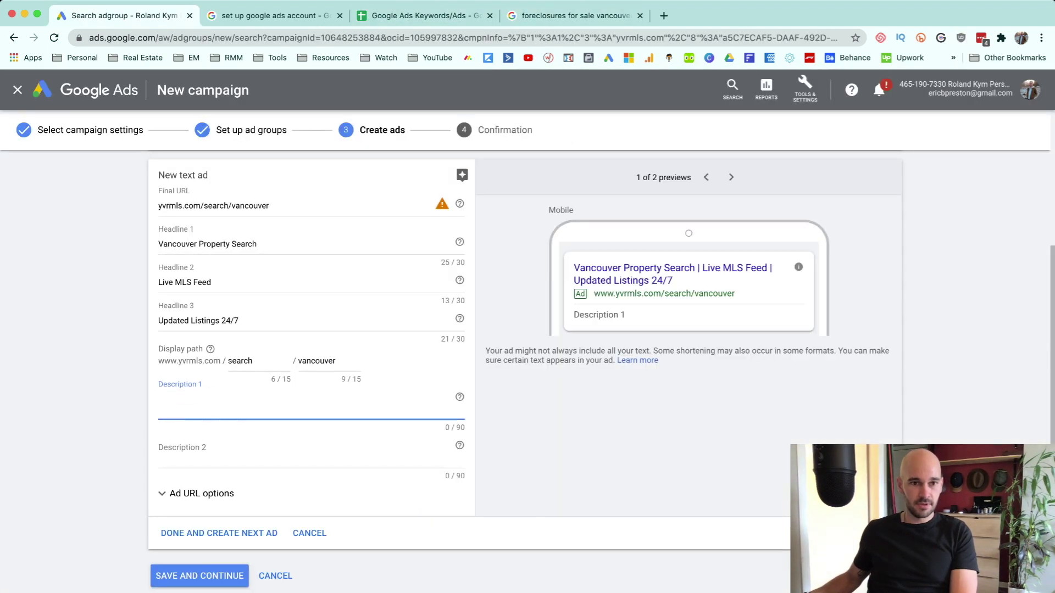
pyautogui.write('Live MLS® feed updated every 5 minutes with automatic new listing notifications.')
# - Fill description 2 with the spreadsheet's "100% Free Sign Up. Get Live Real Estate Stats. Track Listings in Your Area!"
pyautogui.hotkey('ctrl', 'shift', 'Tab')
pyautogui.hotkey('ctrl', 'shift', 'Tab')
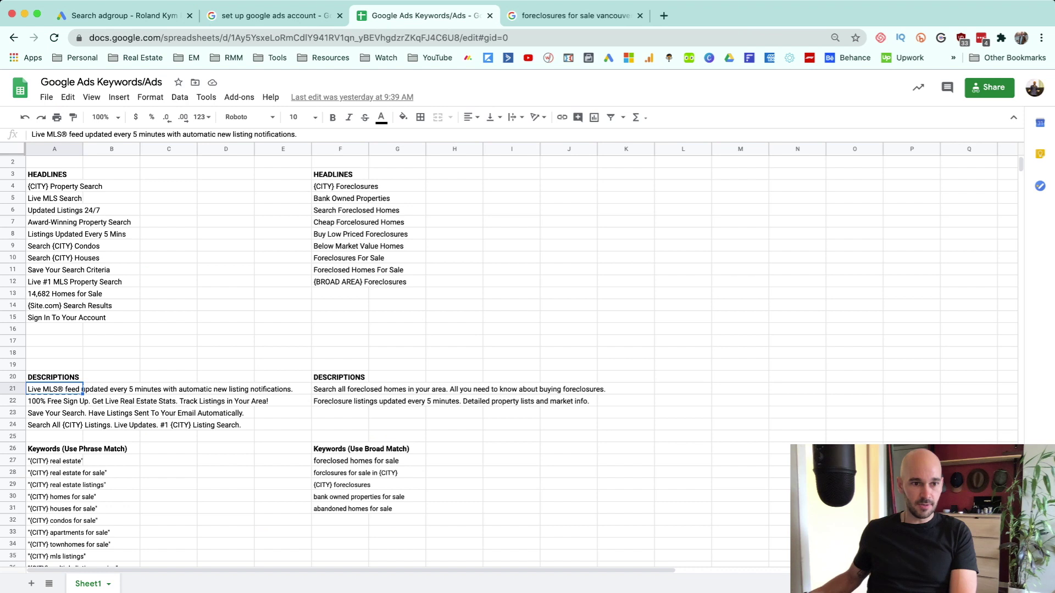
pyautogui.press('super+1')
pyautogui.press('Tab')
pyautogui.write('100% Free Sign Up. Get Live Real Estate Stats. Track Listings in Your Area!')
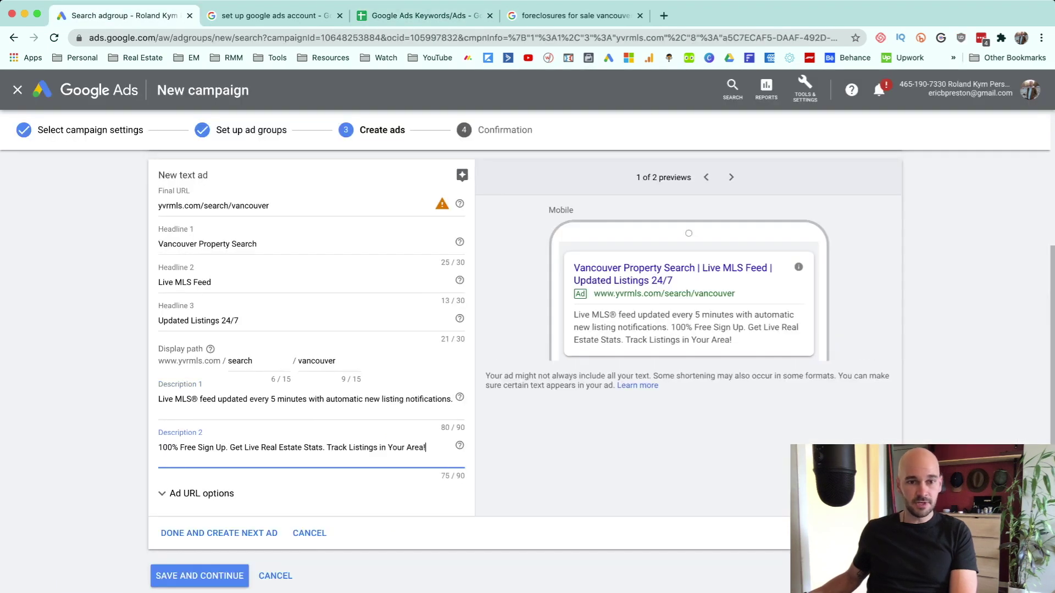
# - Review the text ad's two descriptions and examine its ad URL options
pyautogui.hotkey('shift', 'Tab')
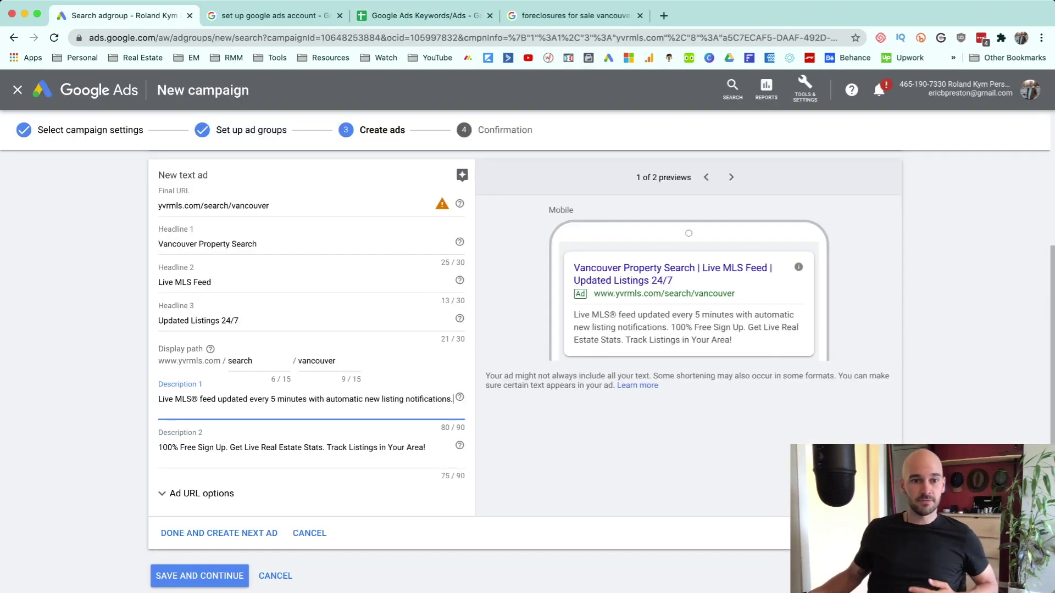
pyautogui.moveTo(172, 447); pyautogui.dragTo(425, 447)
pyautogui.click(269, 447)
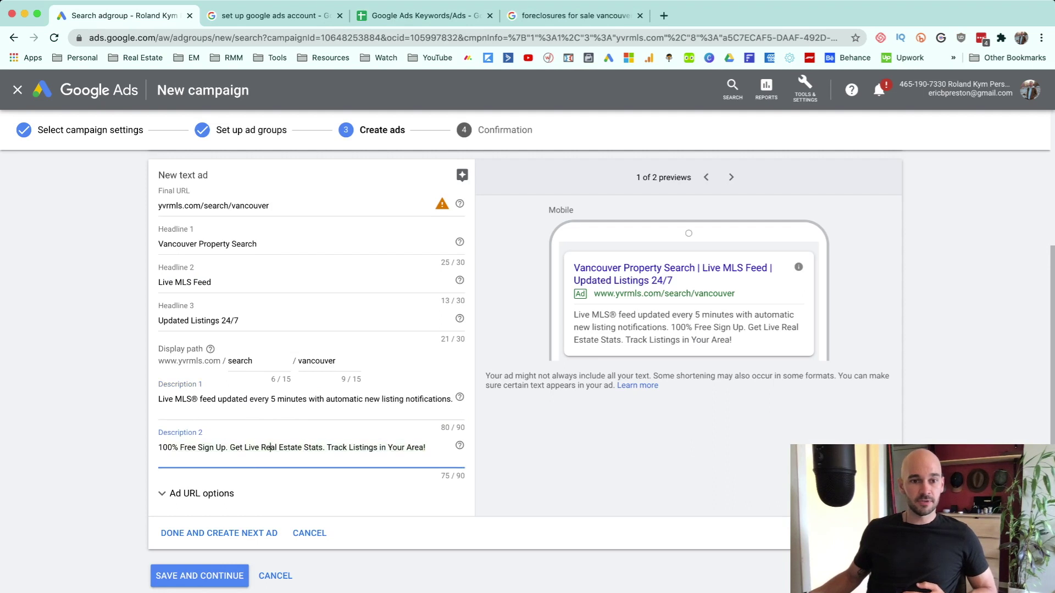
pyautogui.moveTo(240, 447); pyautogui.dragTo(343, 447)
pyautogui.click(344, 447)
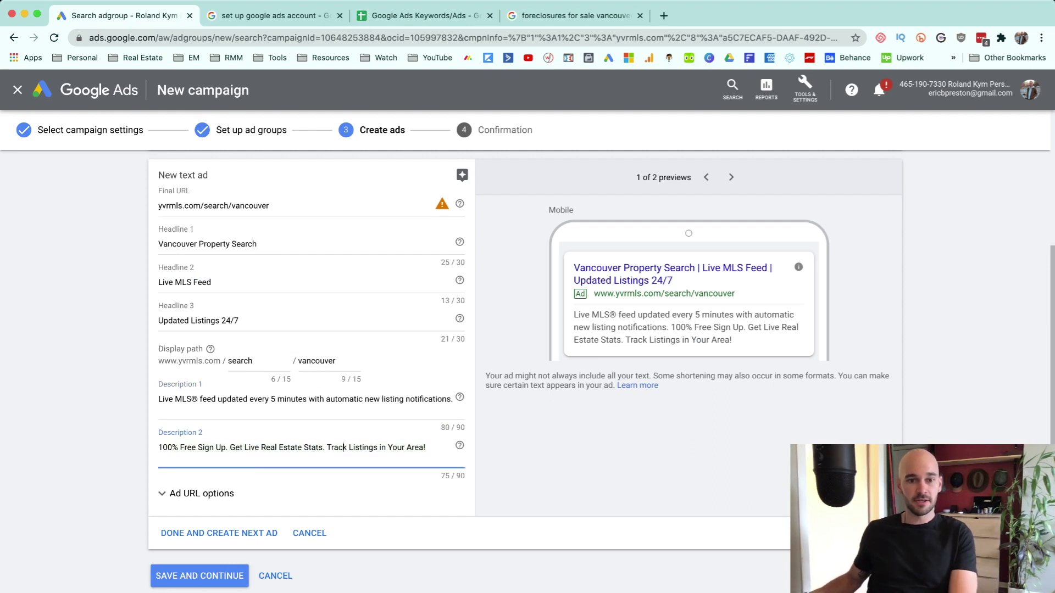
pyautogui.click(201, 493)
pyautogui.scroll(-3, 311, 374)
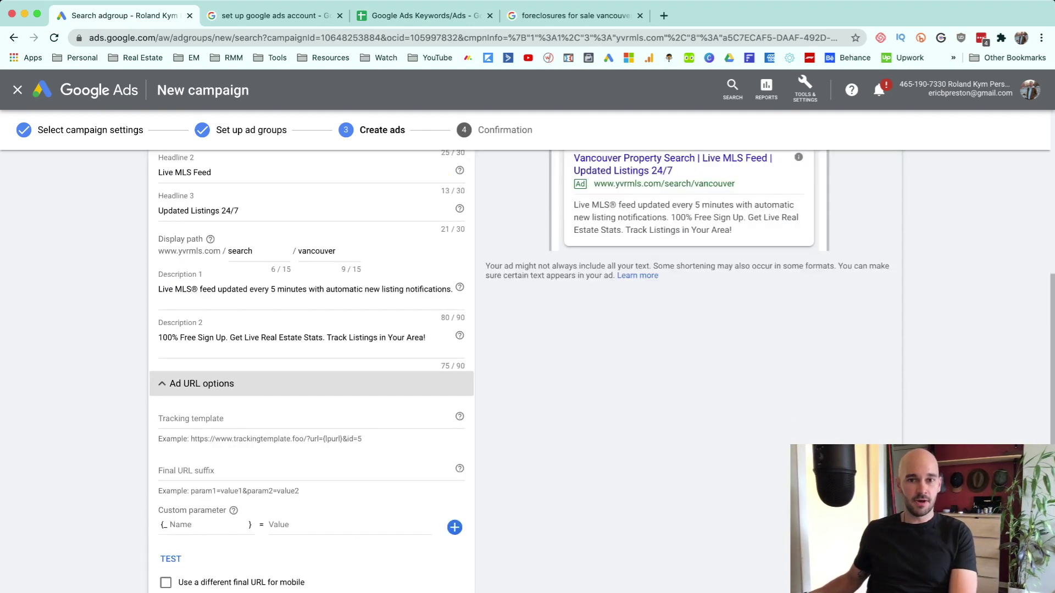
pyautogui.click(202, 383)
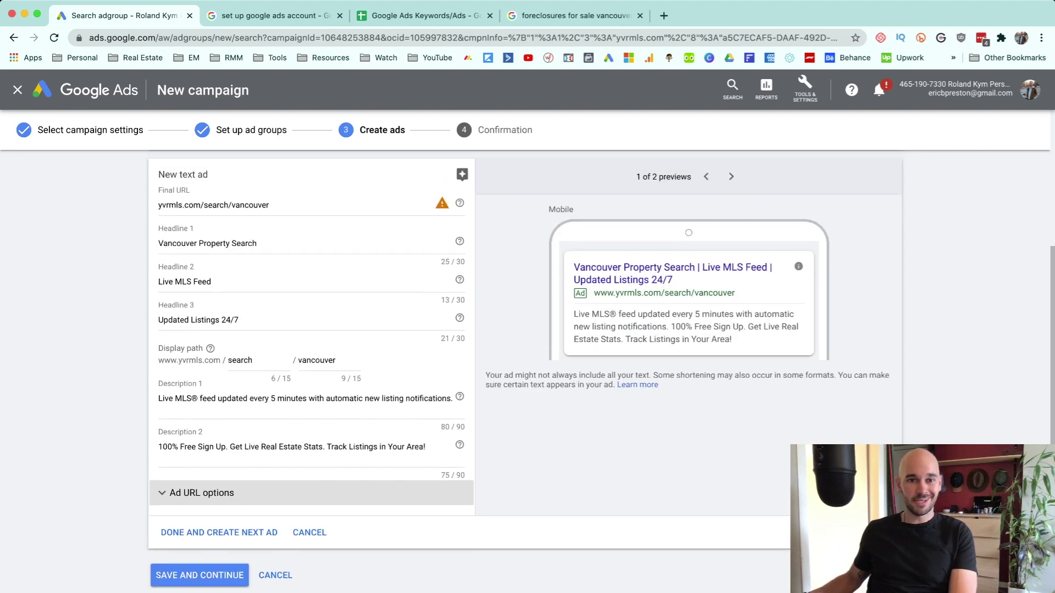
# - Complete the first text ad and save the prefilled second text ad without adding the suggested extra headline and description
pyautogui.scroll(2, 311, 368)
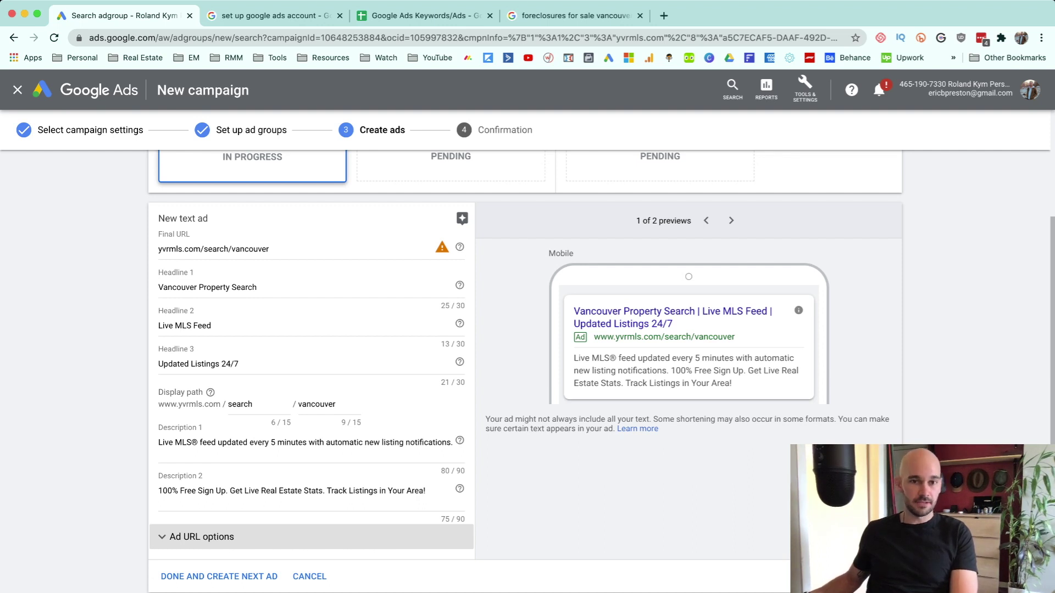
pyautogui.scroll(2, 525, 358)
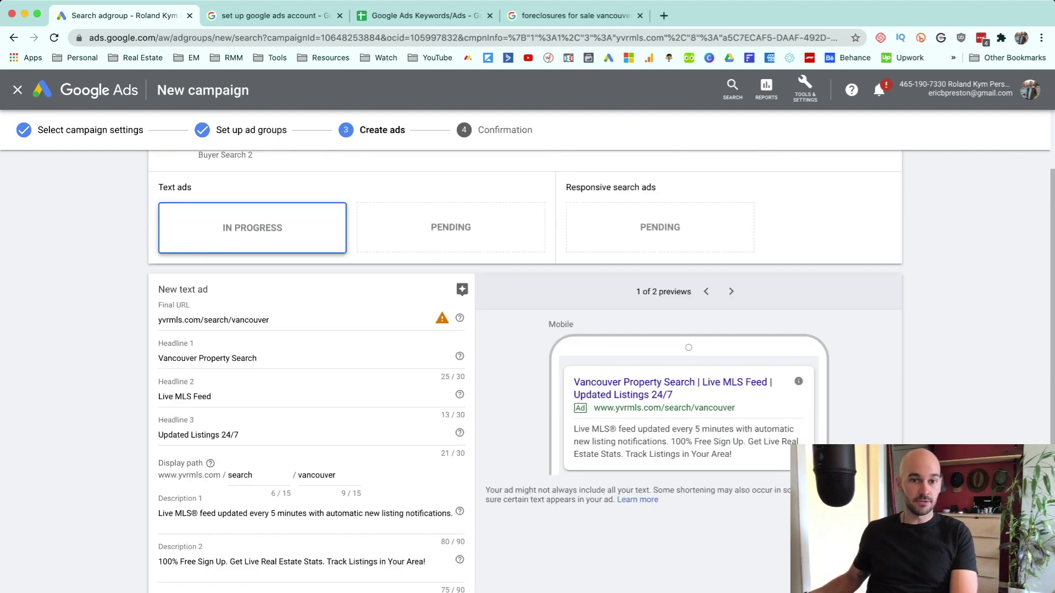
pyautogui.scroll(-3, 525, 357)
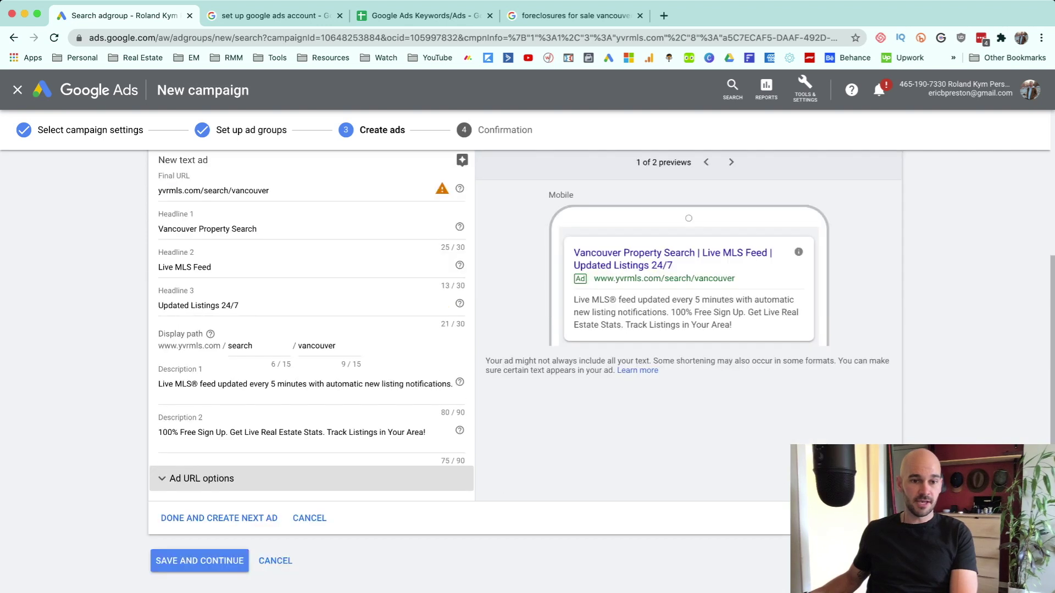
pyautogui.click(219, 498)
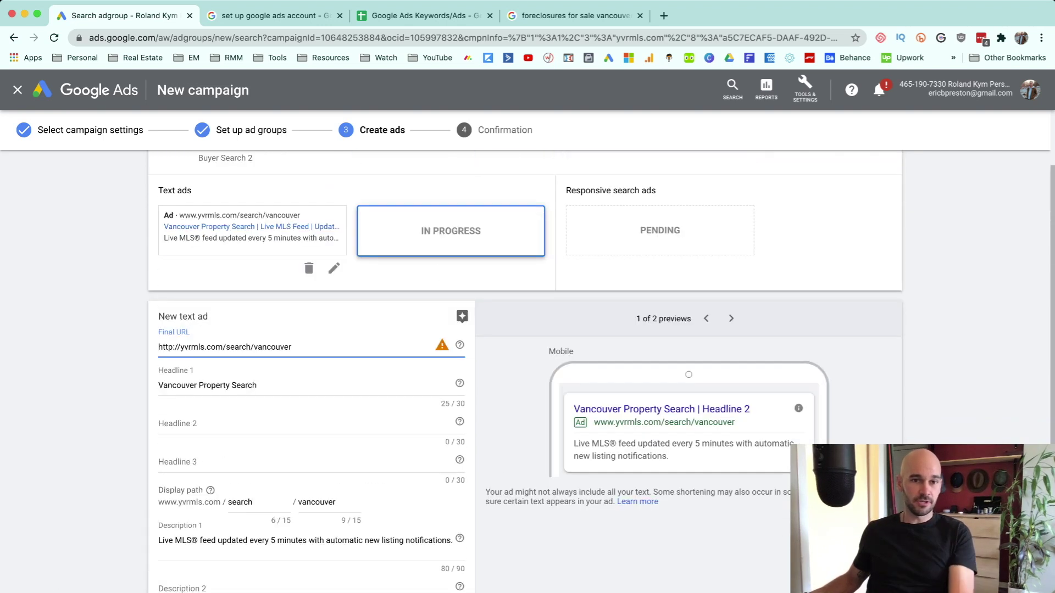
pyautogui.scroll(-2, 220, 517)
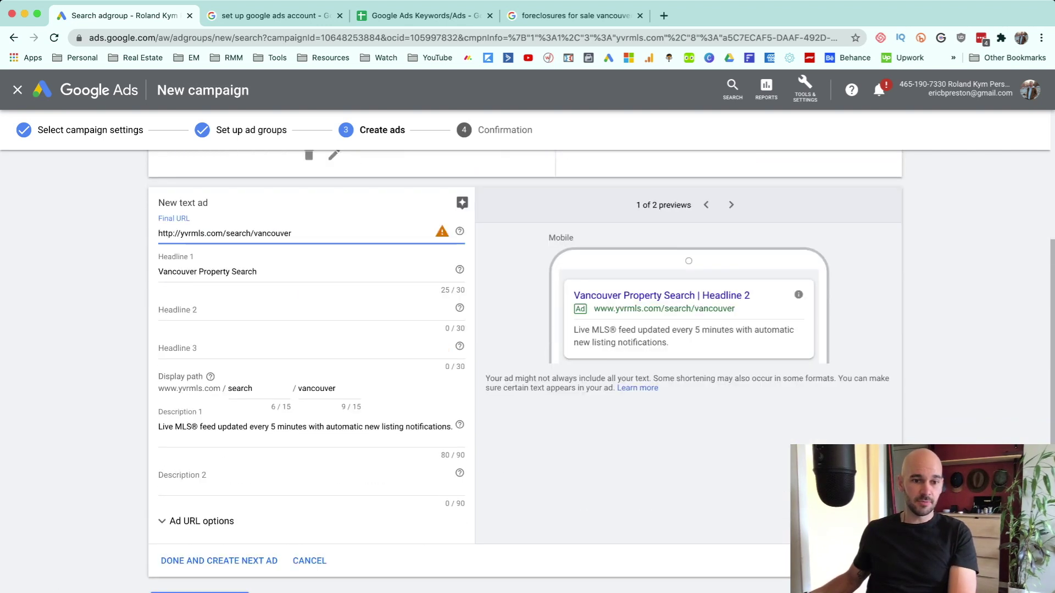
pyautogui.click(218, 559)
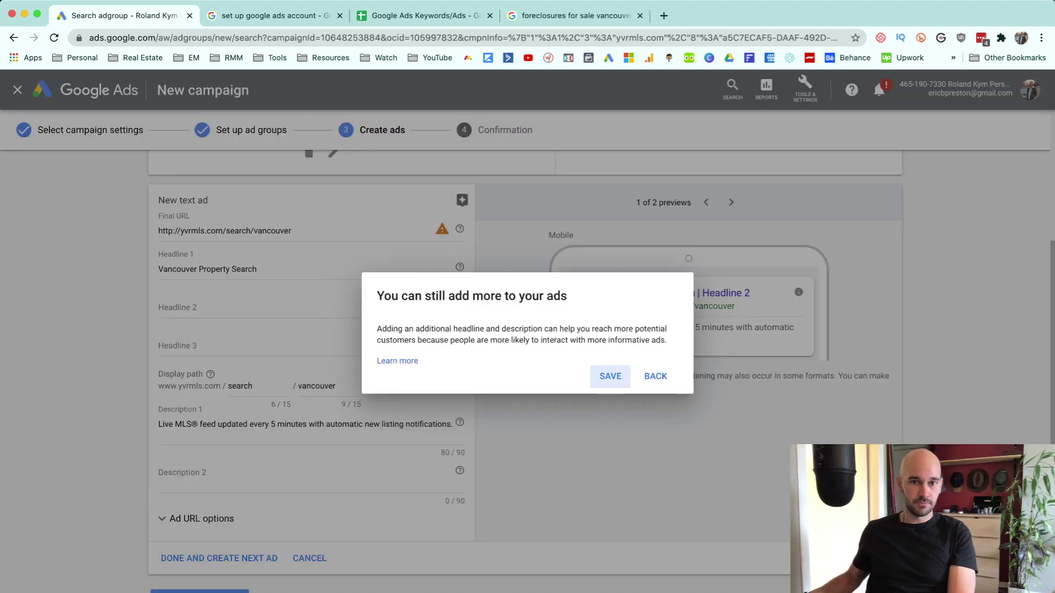
pyautogui.click(610, 377)
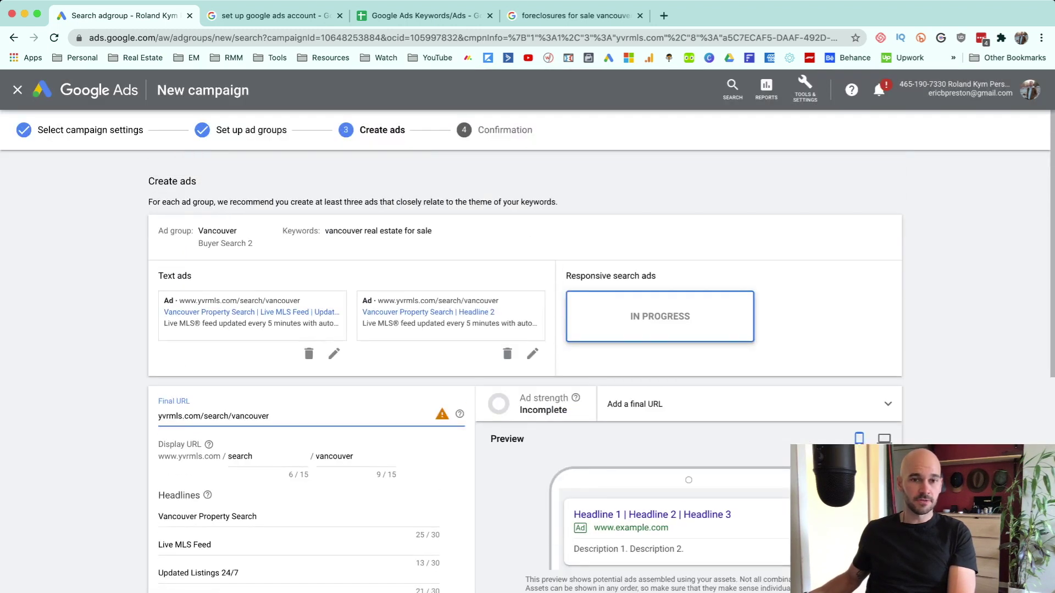
# - Add two more headline fields to the responsive search ad
pyautogui.scroll(-2, 525, 371)
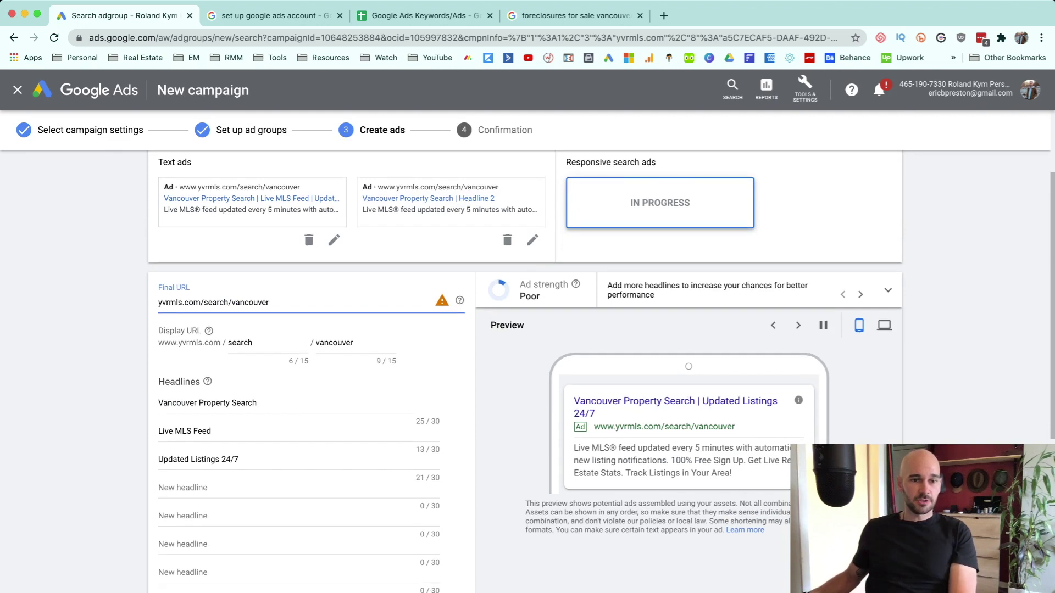
pyautogui.scroll(-3, 311, 372)
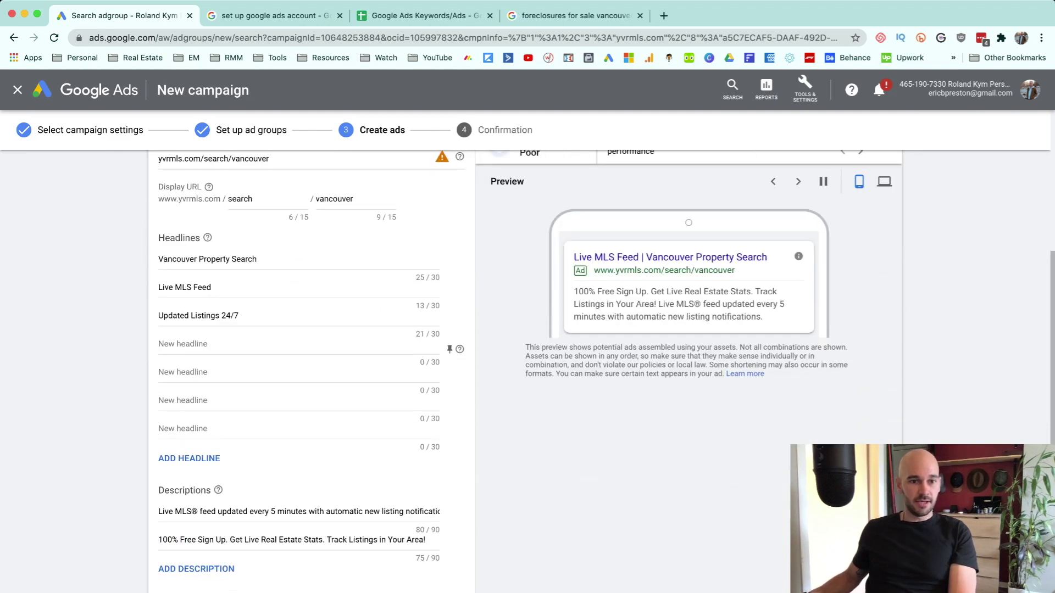
pyautogui.click(189, 458)
pyautogui.click(189, 459)
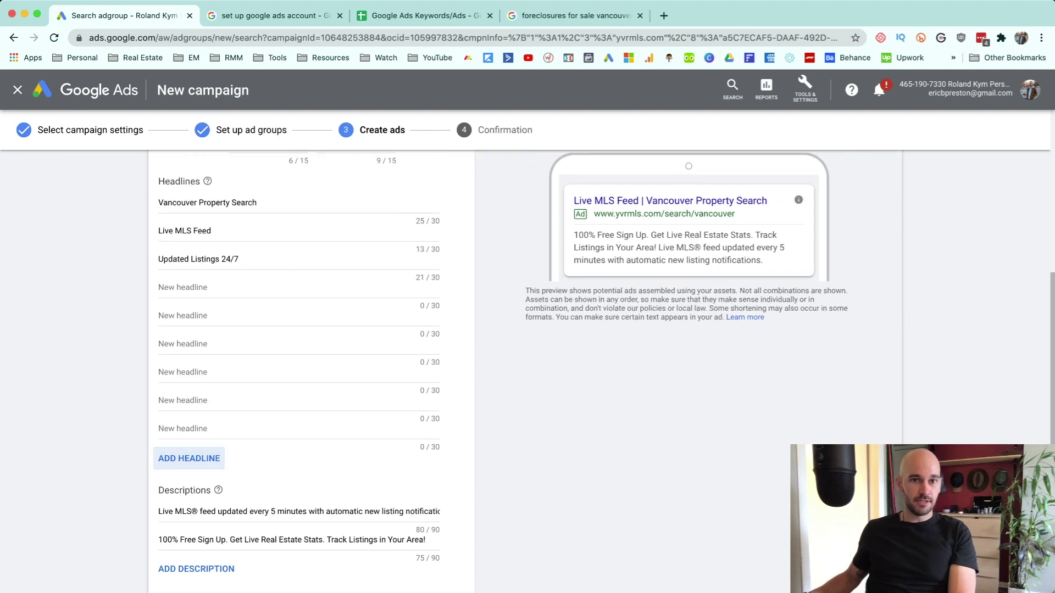
# - Close the Google Ads account image search page and fill the fourth headline with the spreadsheet's "Award-Winning Property Search"
pyautogui.click(417, 15)
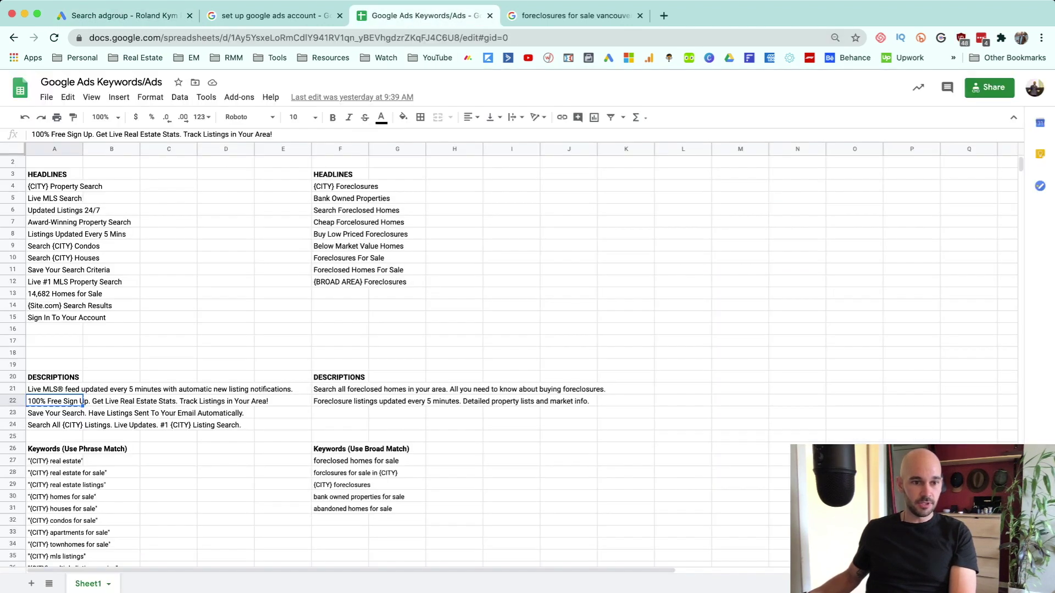
pyautogui.click(275, 15)
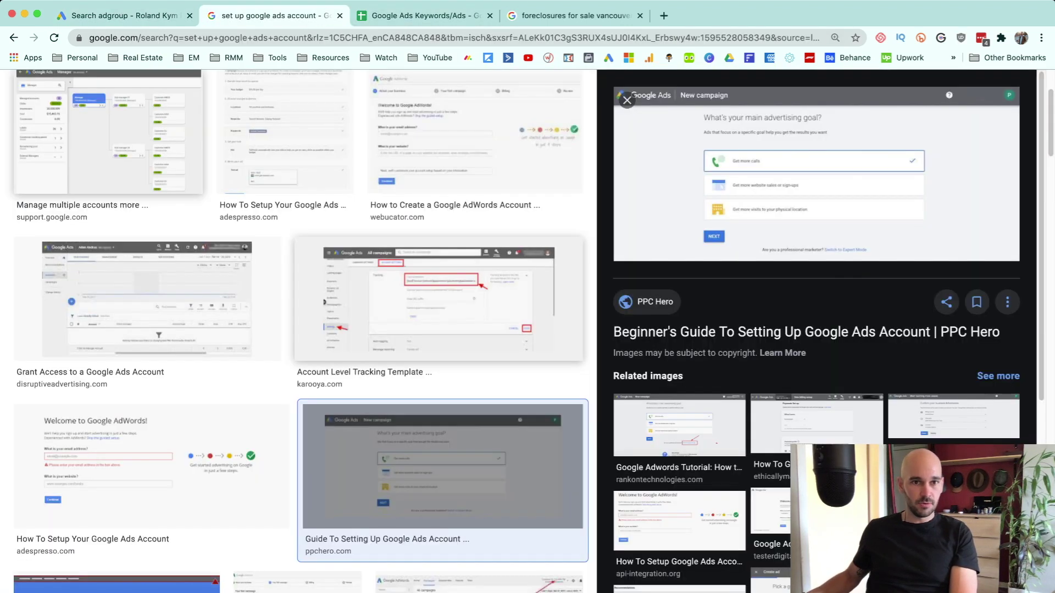
pyautogui.click(339, 15)
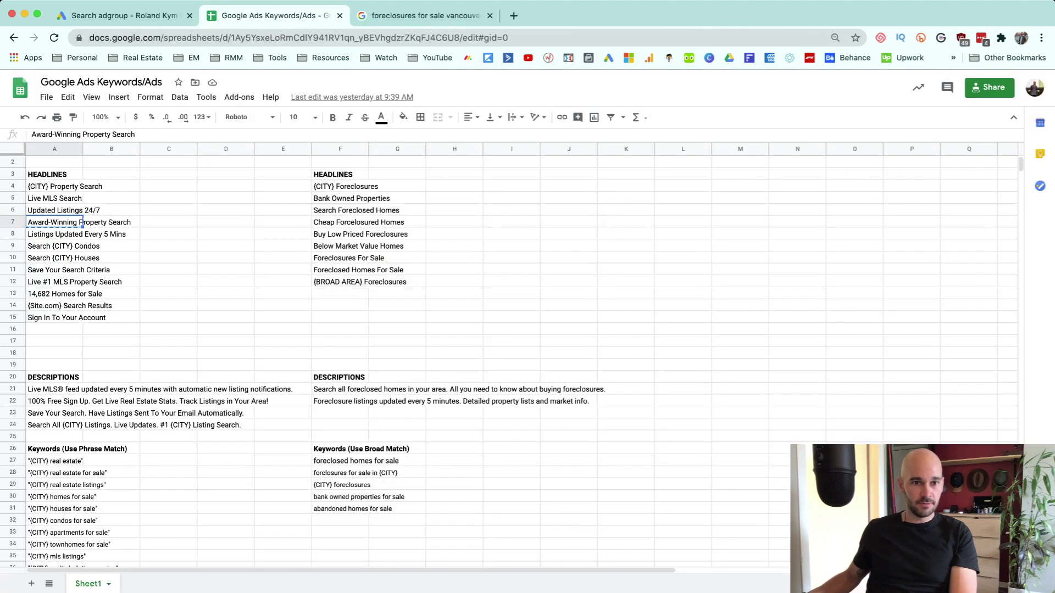
pyautogui.click(124, 16)
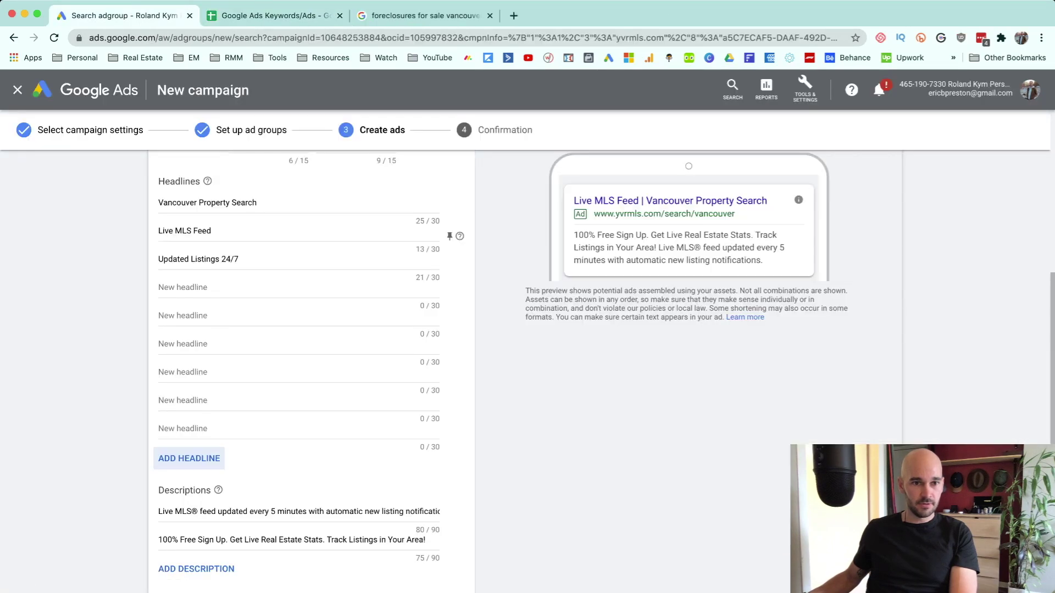
pyautogui.click(298, 289)
pyautogui.write('Award-Winning Property Search')
# - Fill the fifth headline with "Listings Updated Every 5 Mins" copied from the Google Ads Keywords/Ads spreadsheet
pyautogui.click(275, 15)
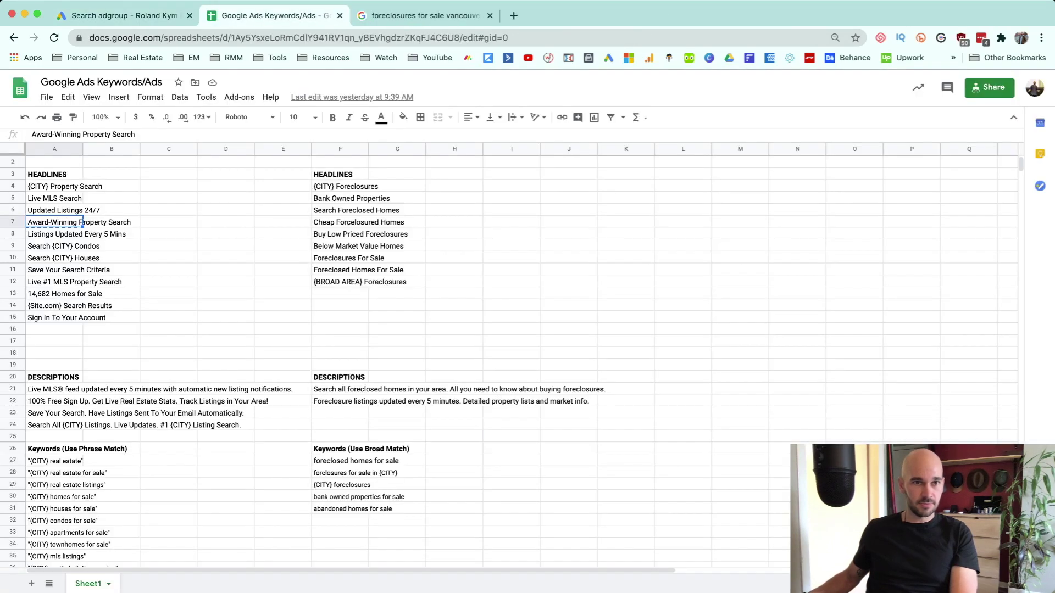
pyautogui.click(54, 234)
pyautogui.press('super+c')
pyautogui.click(124, 15)
pyautogui.click(297, 315)
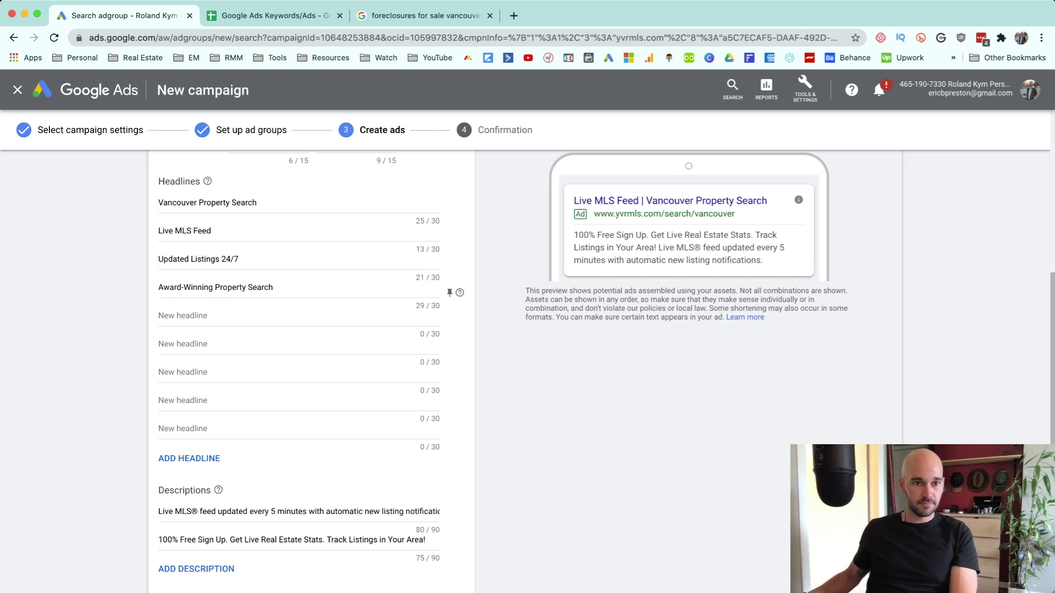
pyautogui.press('super+v')
# - Copy "Search {CITY} Condos" from the spreadsheet into the sixth headline, with Vancouver as the city: "Search Vancouver Condos"
pyautogui.click(275, 16)
pyautogui.click(54, 246)
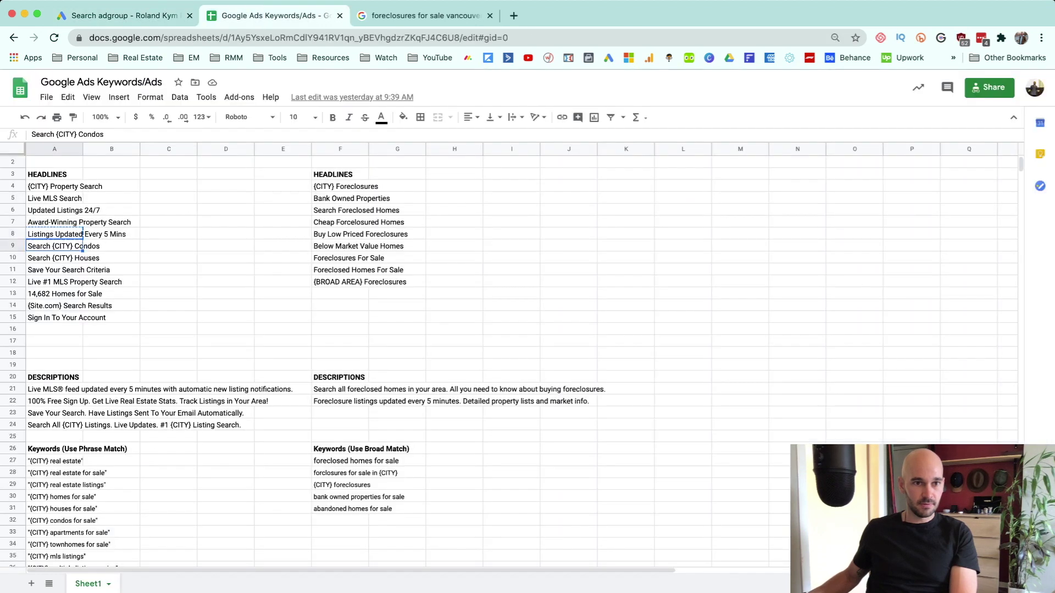
pyautogui.hotkey('ctrl', 'c')
pyautogui.hotkey('ctrl', 'shift', 'Tab')
pyautogui.click(220, 344)
pyautogui.press('super+v')
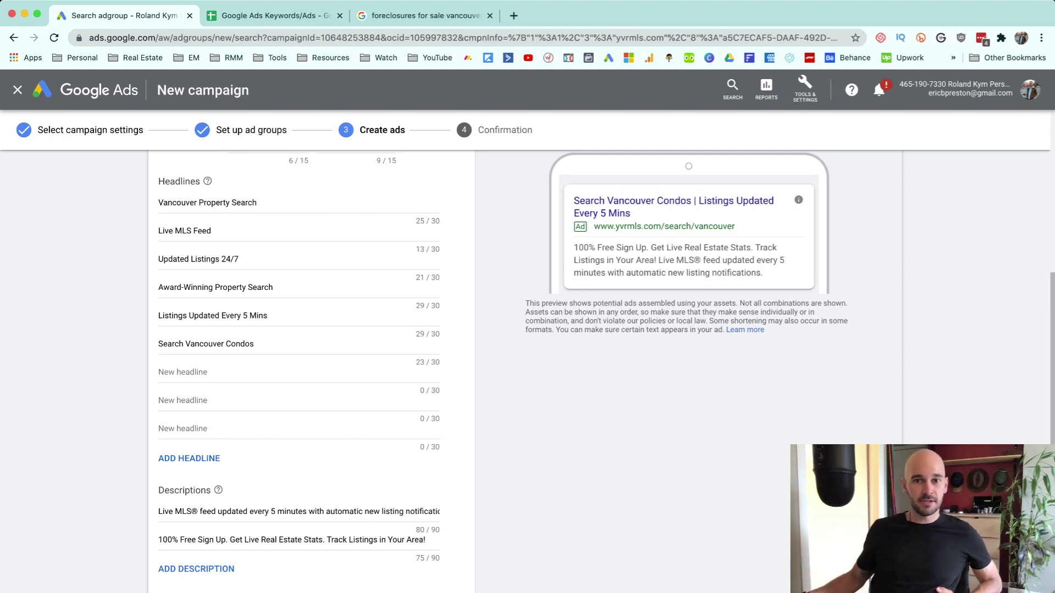
# - Browse the responsive search ad's mobile previews to examine how the headlines and descriptions are combined
pyautogui.scroll(2, 549, 374)
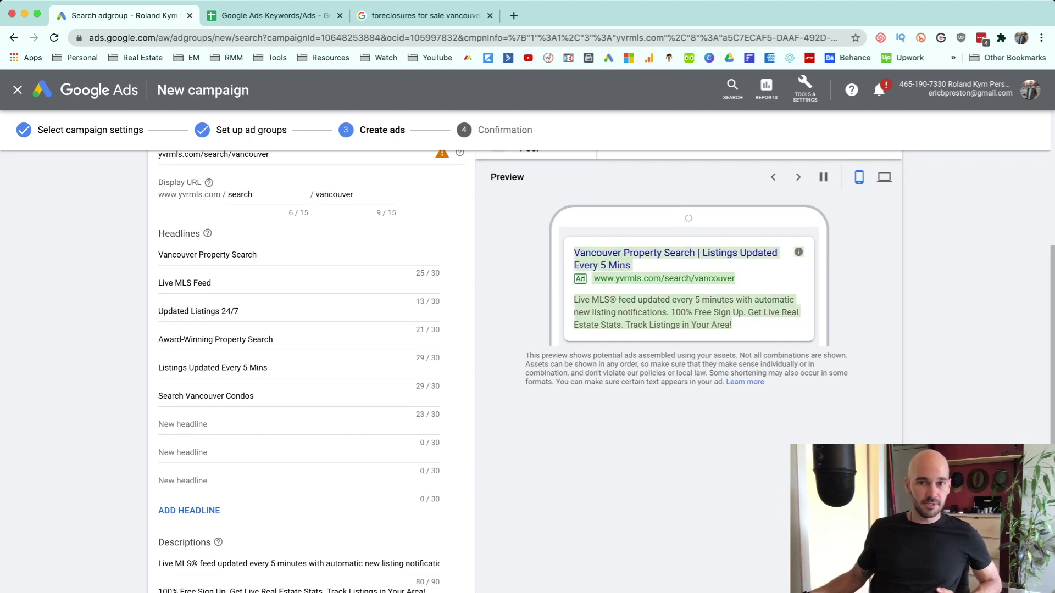
pyautogui.click(797, 177)
pyautogui.click(798, 177)
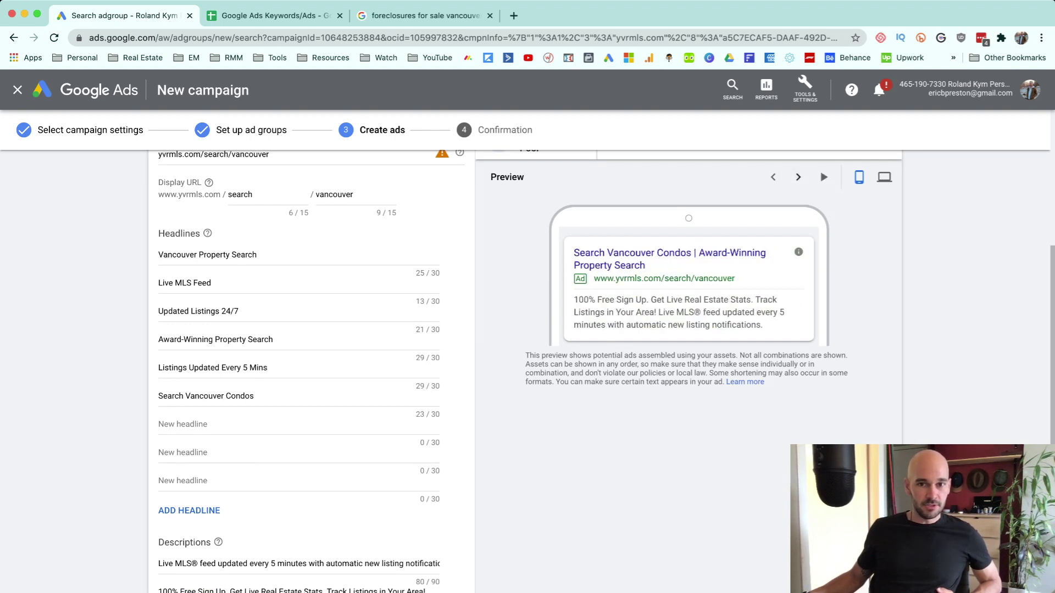
pyautogui.click(798, 177)
pyautogui.click(798, 176)
pyautogui.click(798, 177)
pyautogui.click(798, 177)
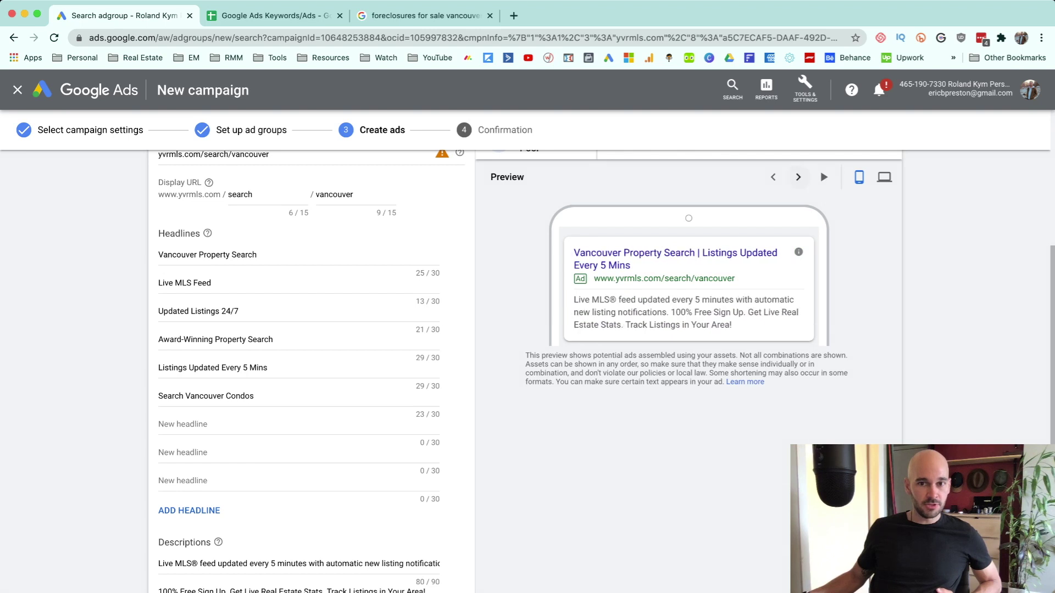
pyautogui.click(797, 177)
pyautogui.click(798, 177)
pyautogui.click(798, 177)
pyautogui.click(797, 177)
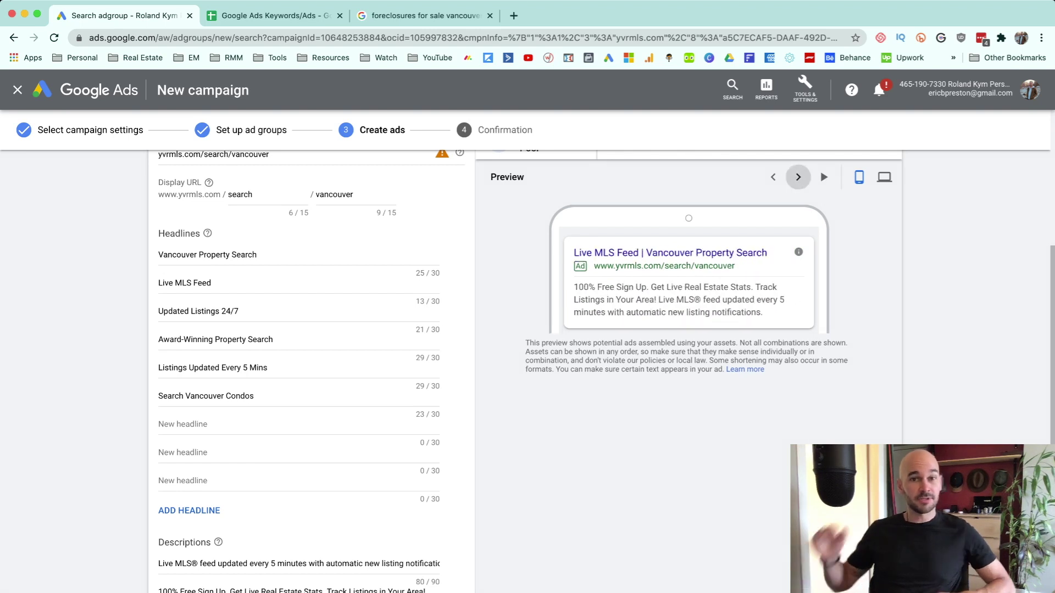
pyautogui.click(798, 176)
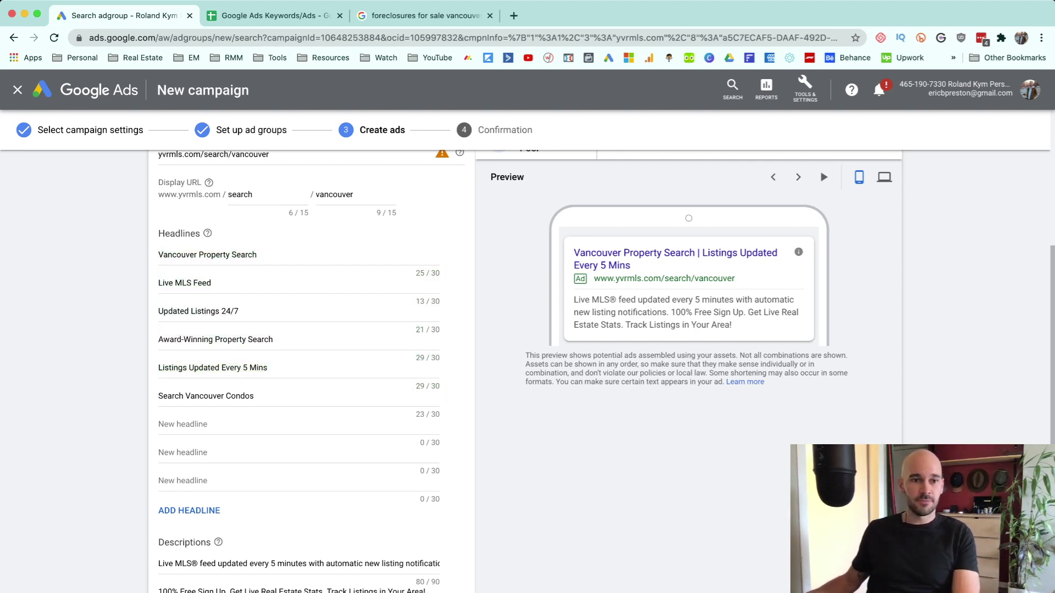
# - Fill the seventh headline with "14,682 Homes for Sale" copied from the spreadsheet, and check the remaining headline ideas there
pyautogui.hotkey('ctrl', 'Tab')
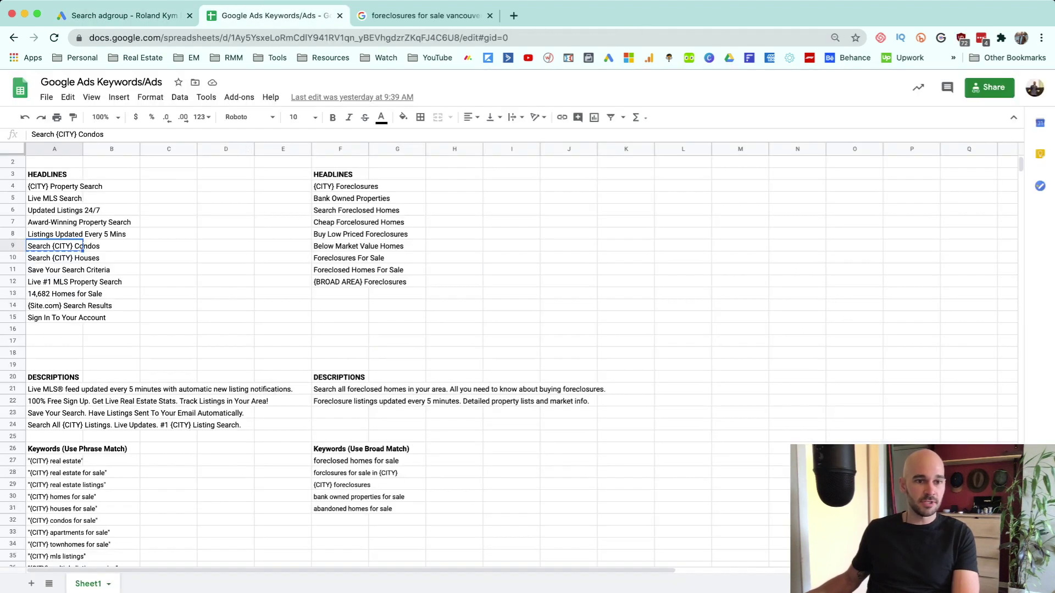
pyautogui.click(54, 293)
pyautogui.press('super+c')
pyautogui.hotkey('ctrl', 'shift', 'Tab')
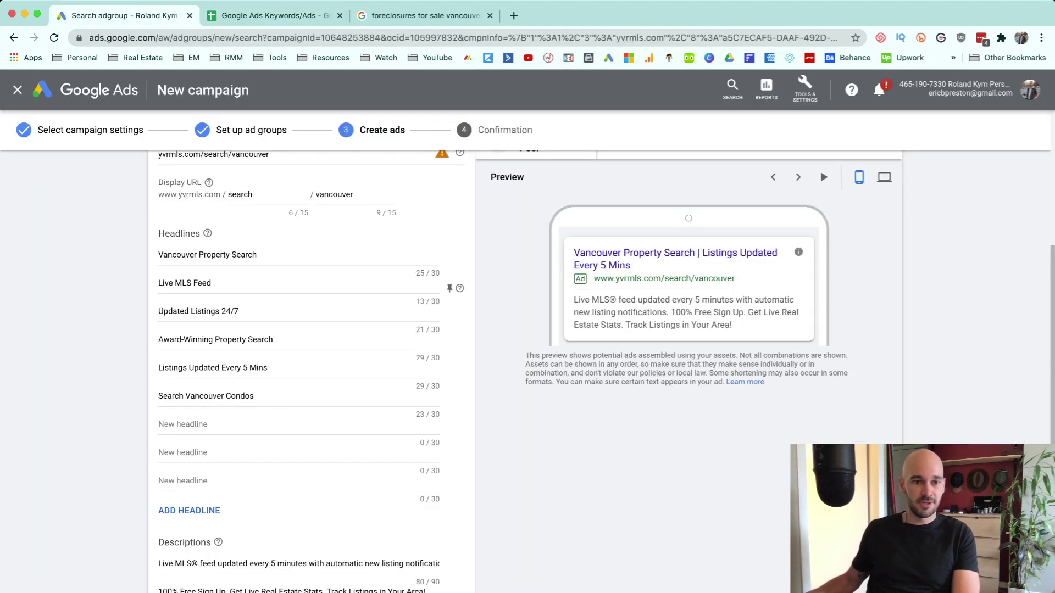
pyautogui.click(298, 424)
pyautogui.press('super+v')
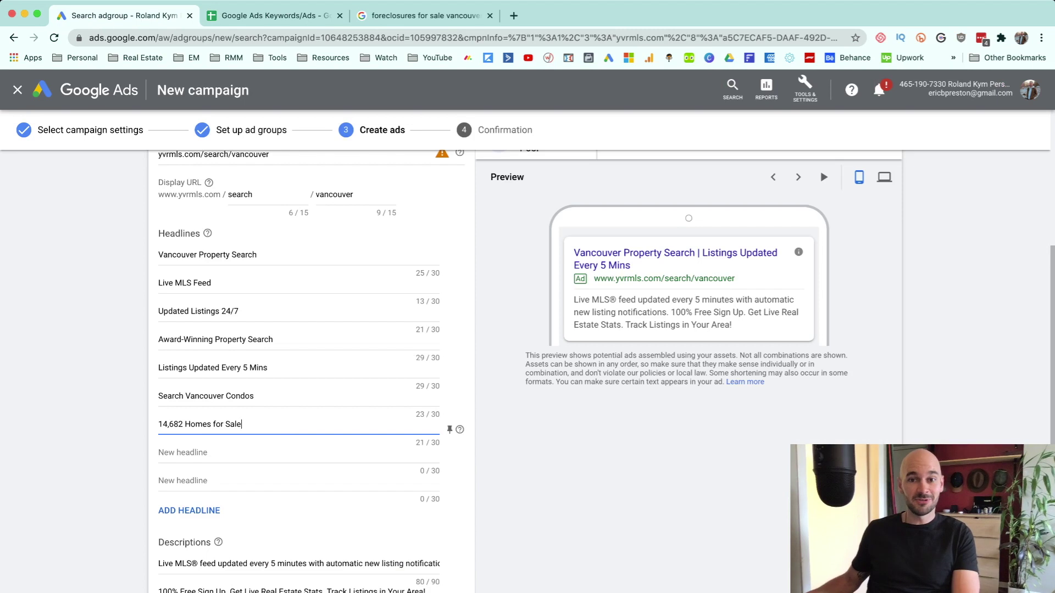
pyautogui.hotkey('ctrl', 'Tab')
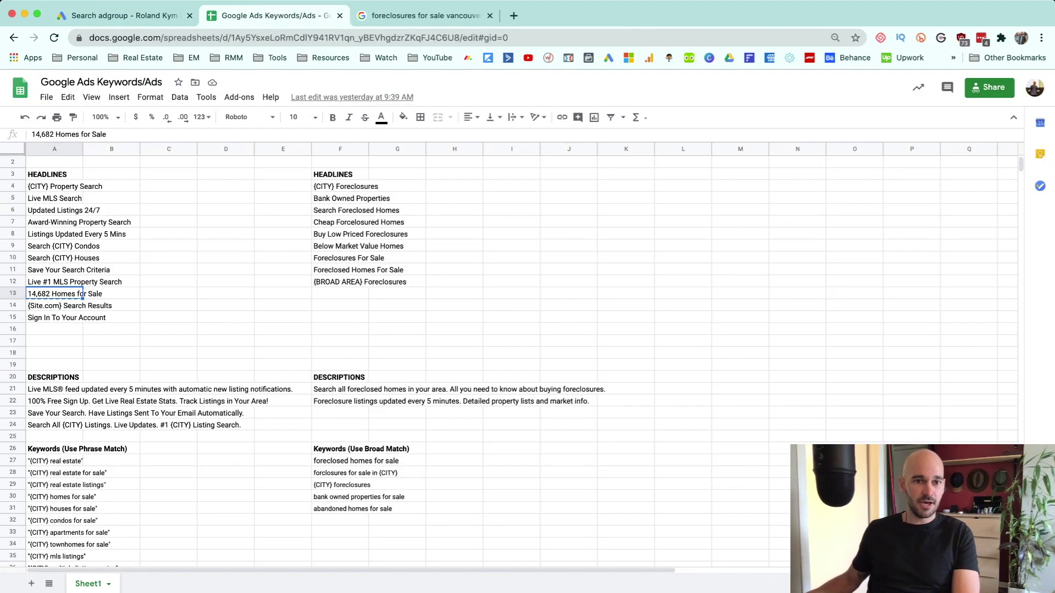
pyautogui.hotkey('ctrl', 'shift', 'Tab')
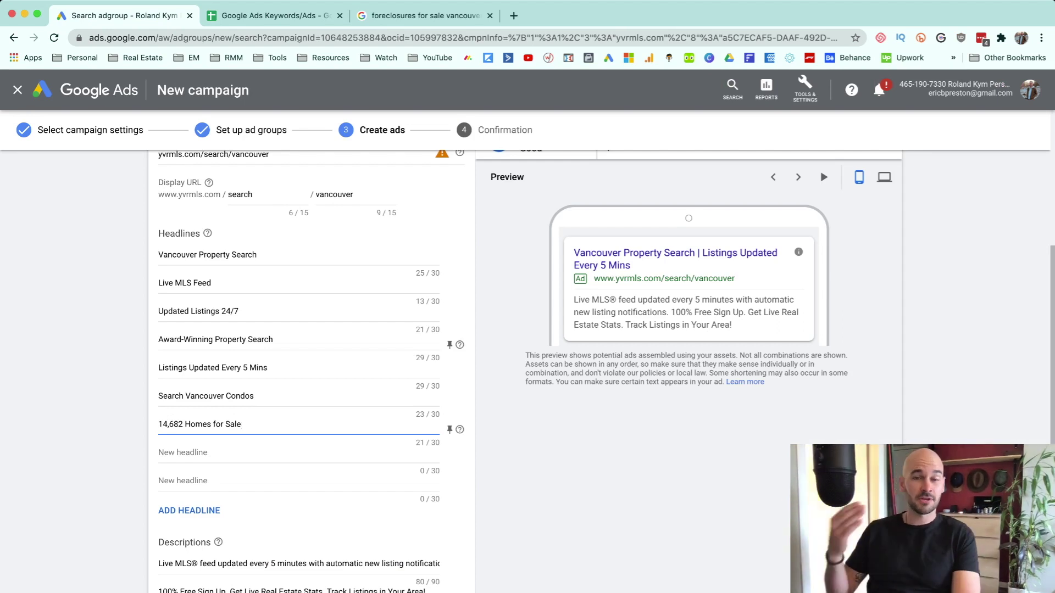
# - Add two more description fields to the responsive search ad
pyautogui.scroll(-2, 527, 372)
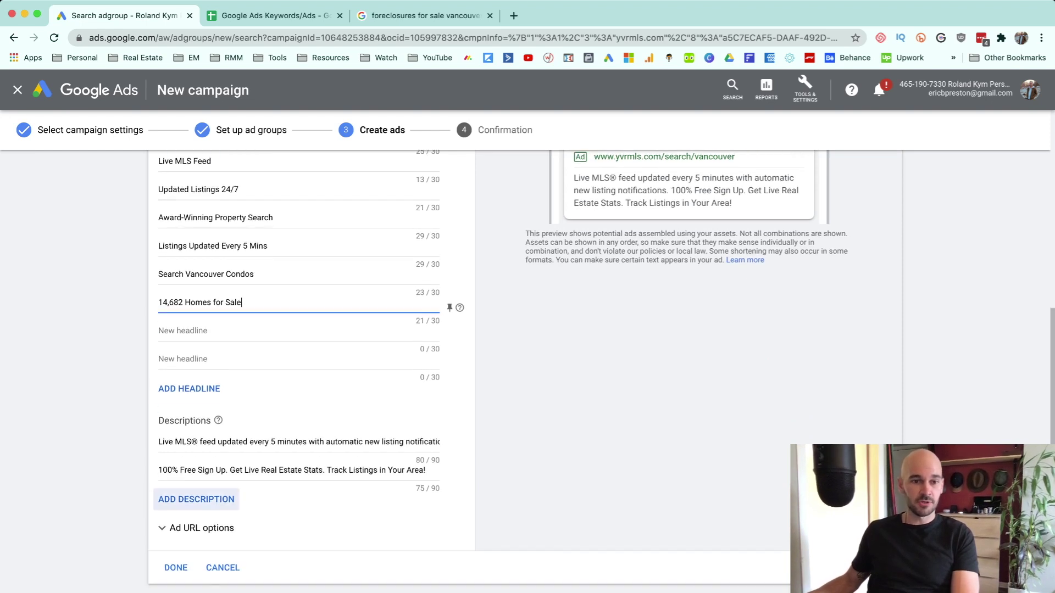
pyautogui.click(197, 499)
pyautogui.click(196, 499)
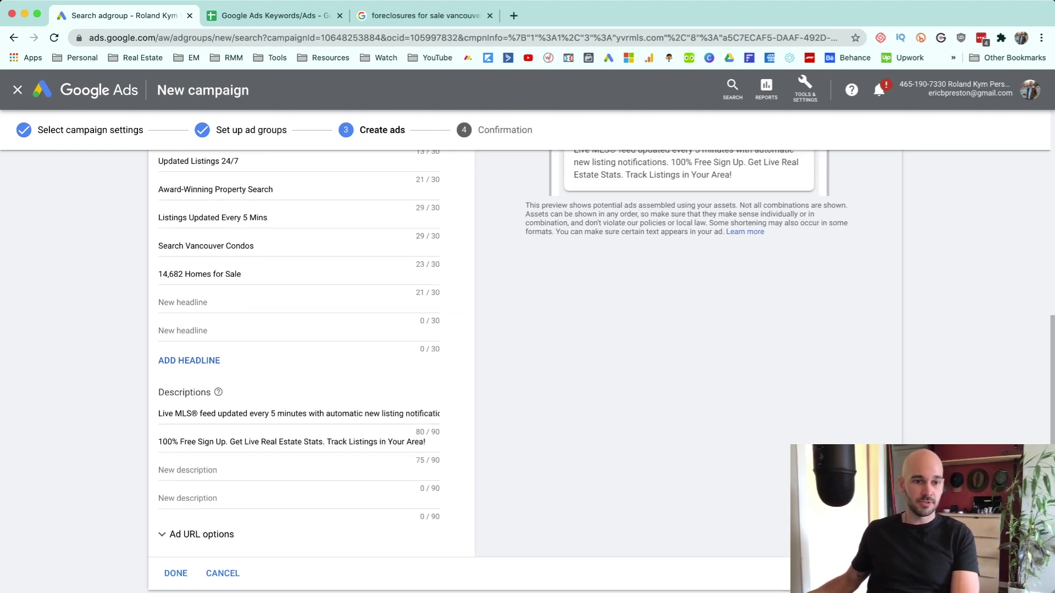
# - Fill the third description with "Save Your Search. Have Listings Sent To Your Email Automatically." copied from the spreadsheet
pyautogui.hotkey('ctrl', 'Tab')
pyautogui.click(134, 412)
pyautogui.click(69, 413)
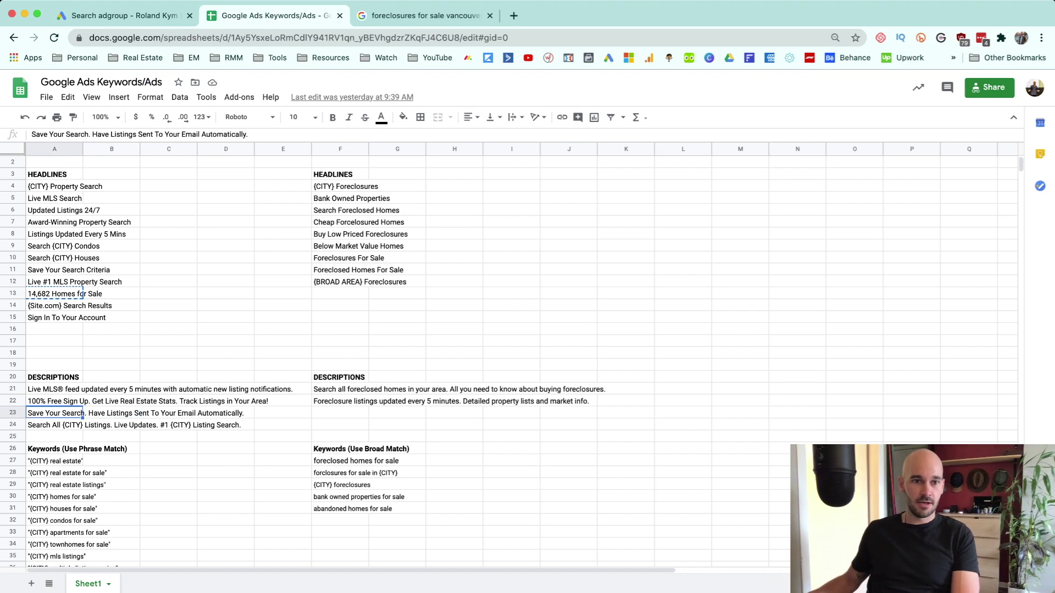
pyautogui.press('super+c')
pyautogui.hotkey('ctrl', 'shift', 'Tab')
pyautogui.click(187, 469)
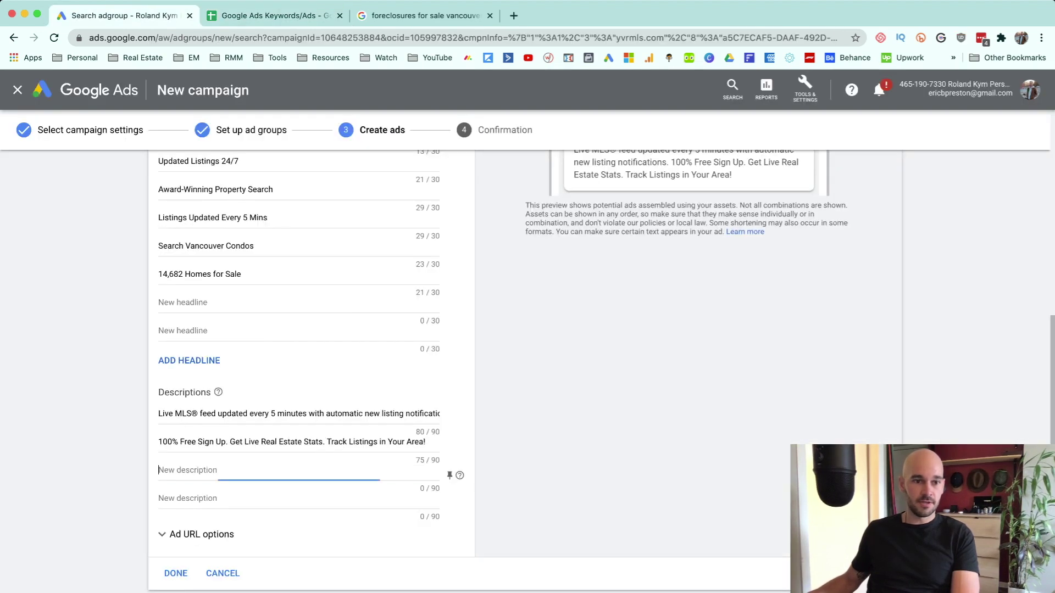
pyautogui.press('super+v')
# - Fill the fourth description with "Search All {CITY} Listings. Live Updates. #1 {CITY} Listing Search." copied from the spreadsheet
pyautogui.hotkey('ctrl', 'Tab')
pyautogui.click(54, 425)
pyautogui.press('super+c')
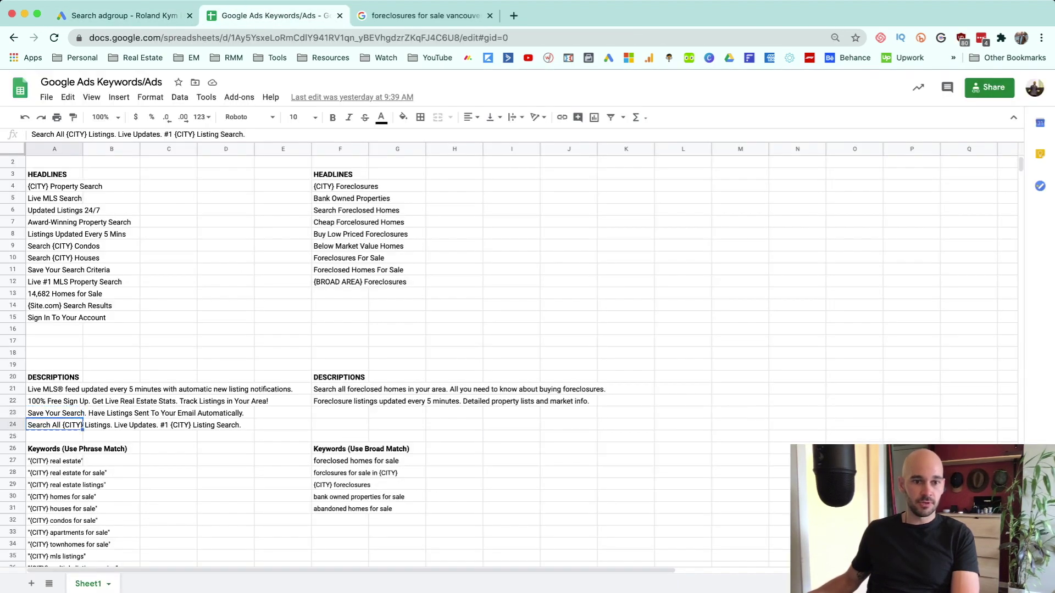
pyautogui.hotkey('ctrl', 'shift', 'Tab')
pyautogui.click(187, 498)
pyautogui.press('cmd+v')
pyautogui.scroll(-2, 527, 372)
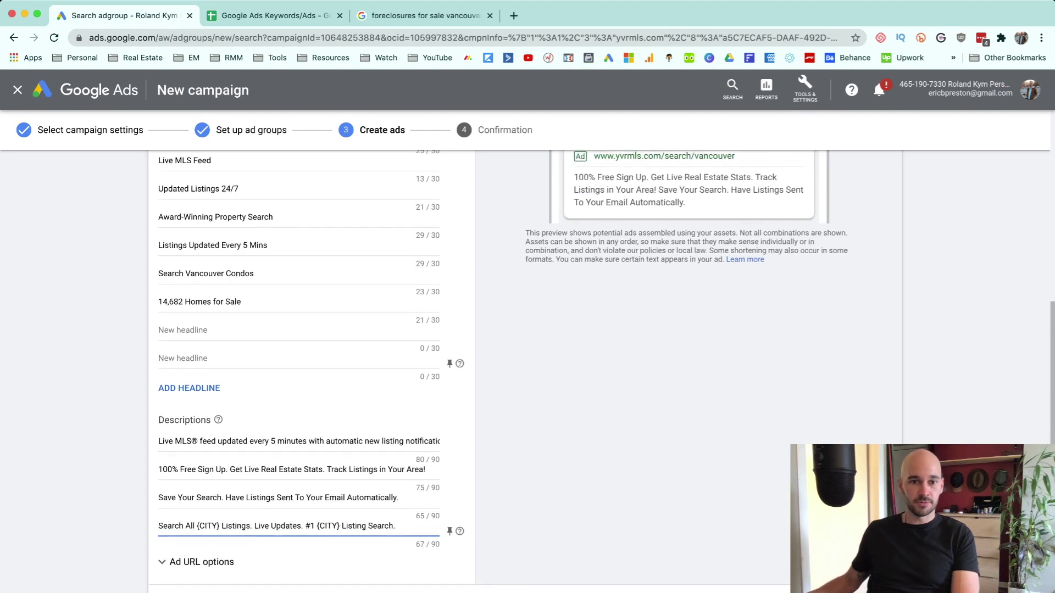
# - Examine the responsive search ad's final URL and read the warning attached to it
pyautogui.scroll(6, 528, 371)
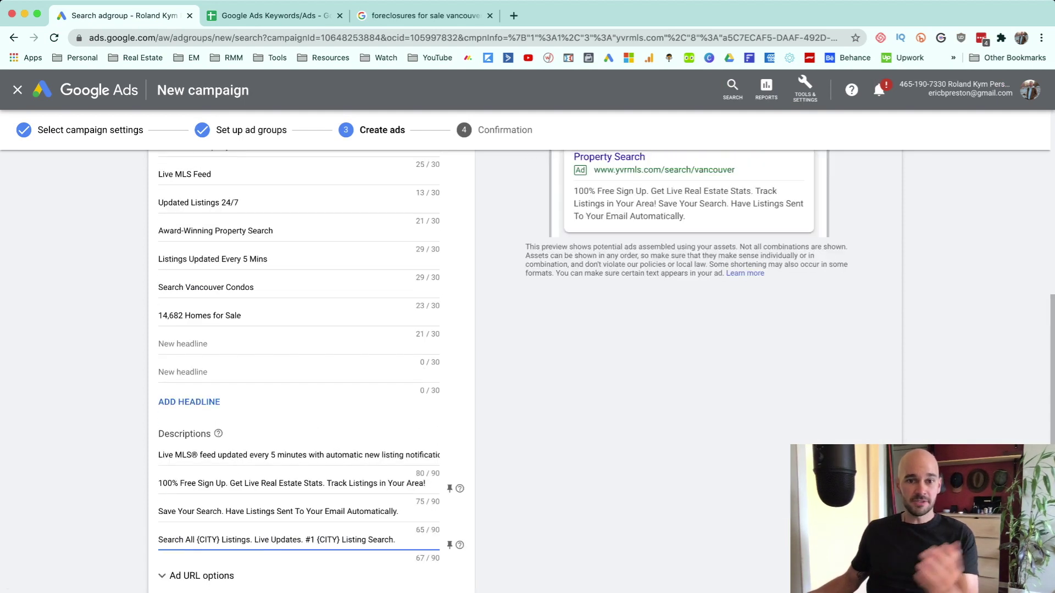
pyautogui.scroll(1, 528, 371)
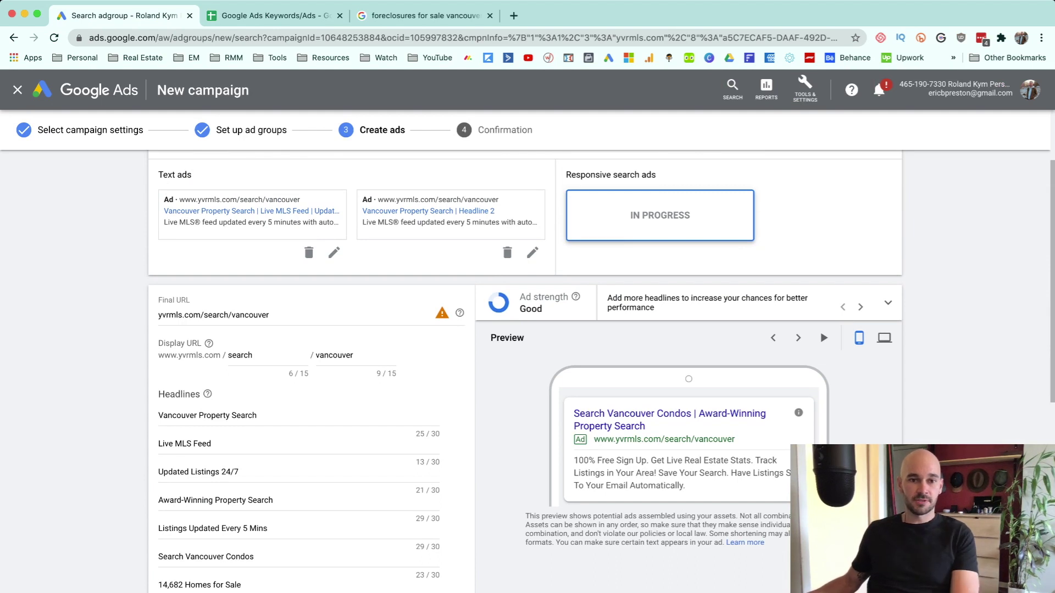
pyautogui.moveTo(442, 313)
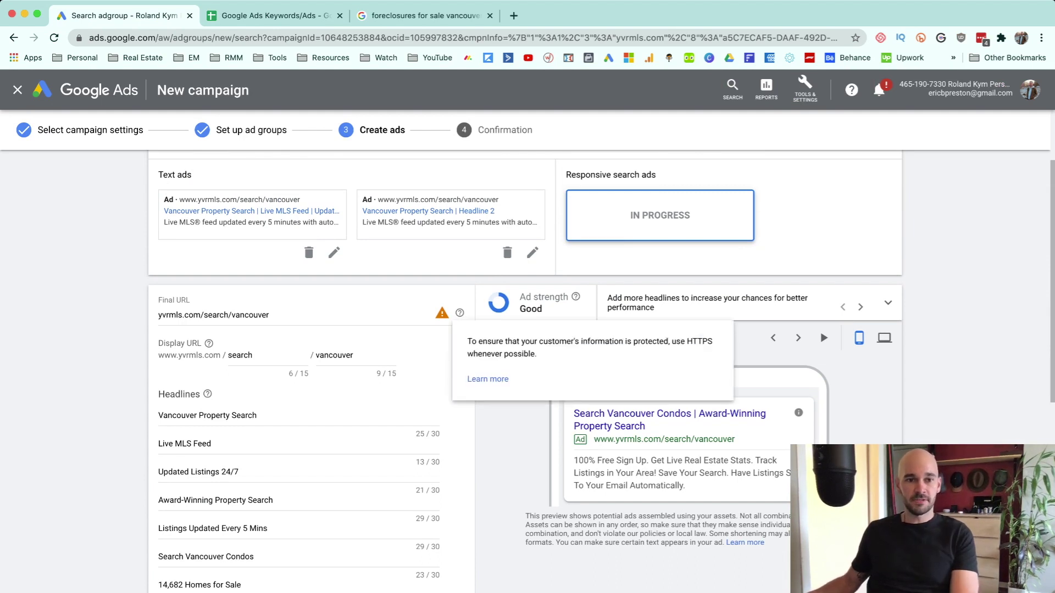
pyautogui.tripleClick(236, 315)
pyautogui.click(340, 340)
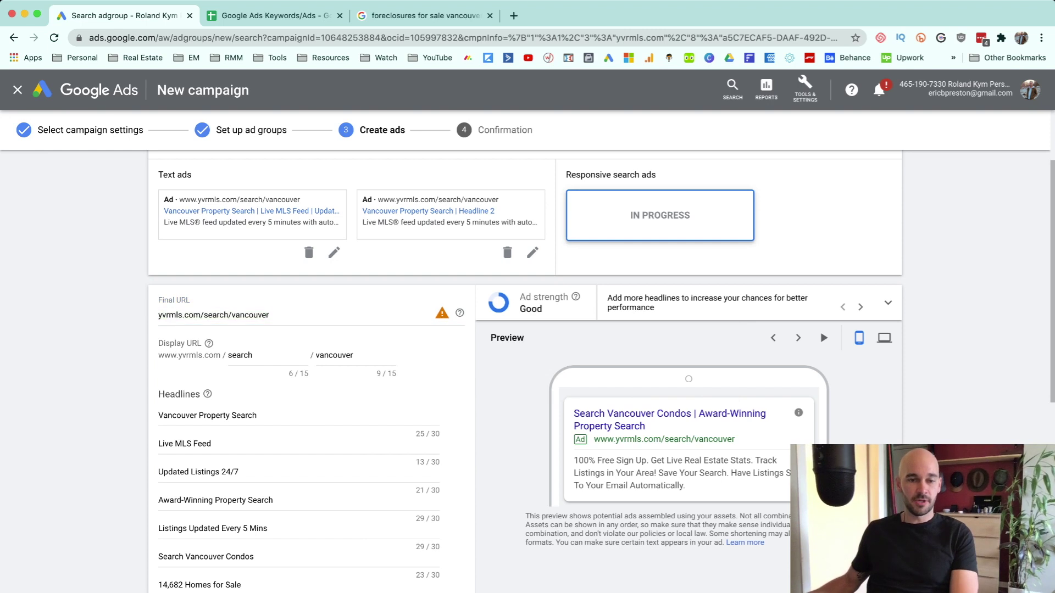
pyautogui.click(271, 315)
pyautogui.click(341, 339)
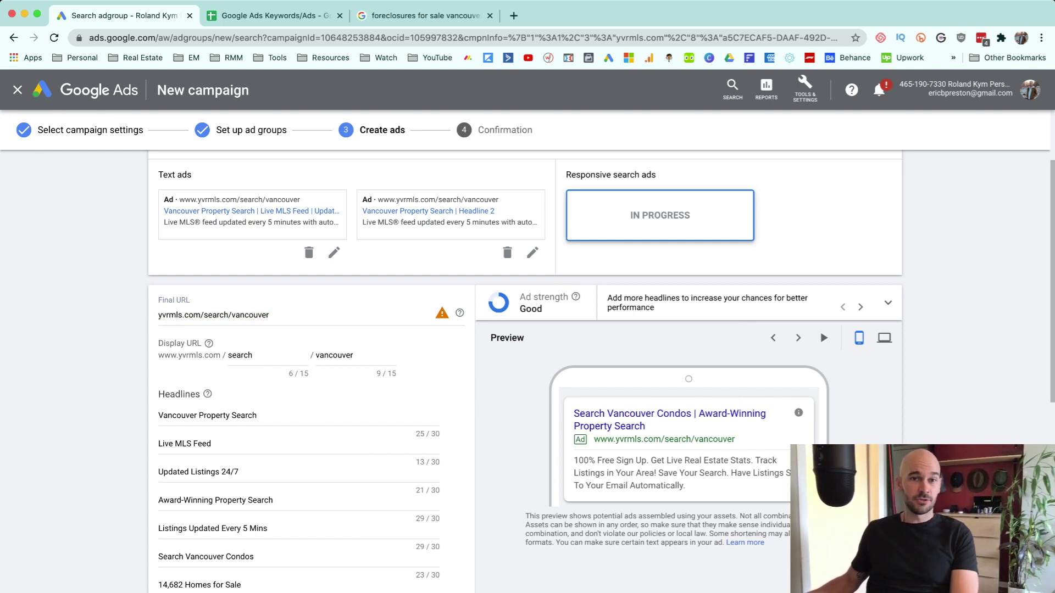
pyautogui.moveTo(159, 315); pyautogui.dragTo(269, 315)
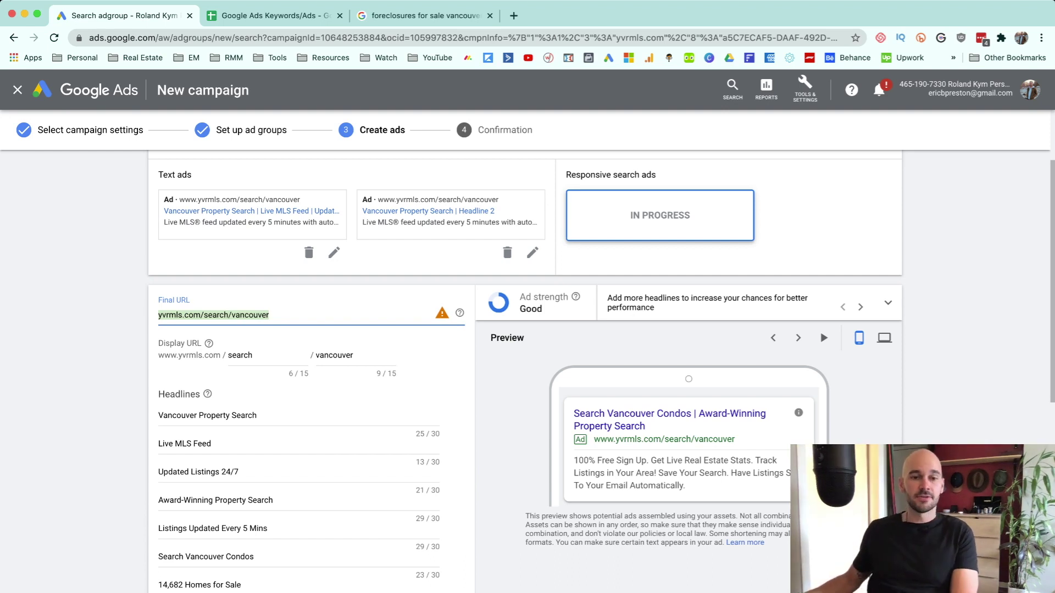
pyautogui.click(329, 338)
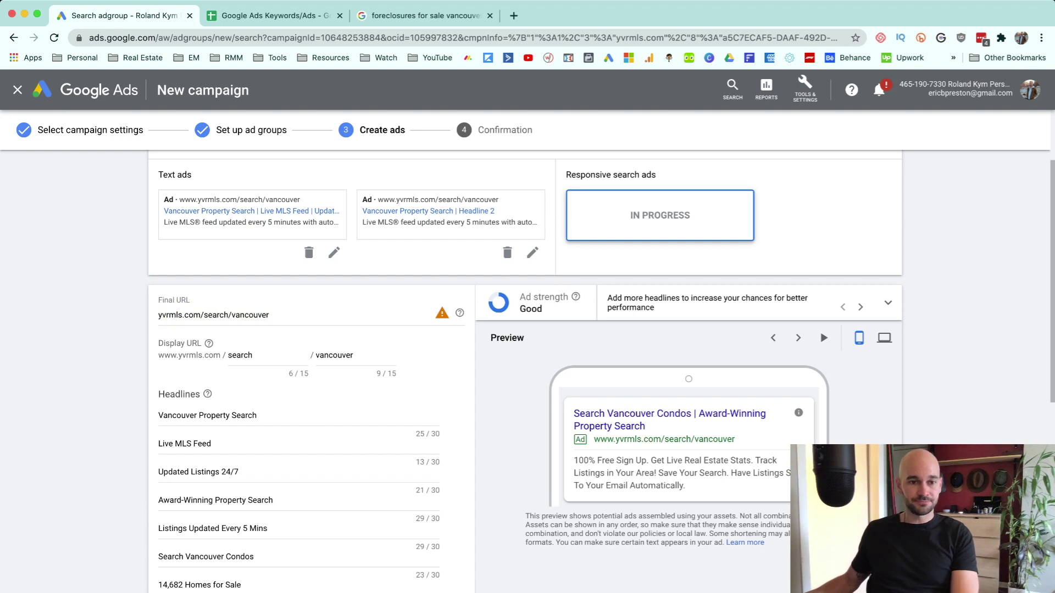
# - Try to save the ads, fill in the second text ad's missing Headline 2 with "Live MLS Feed", and retry saving
pyautogui.scroll(-7, 525, 373)
pyautogui.click(199, 562)
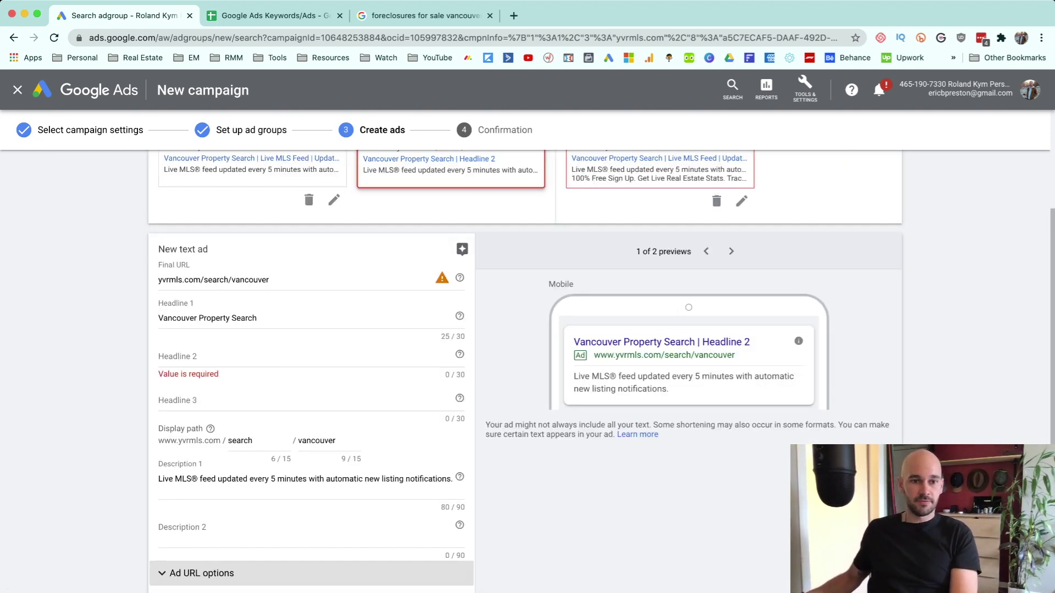
pyautogui.click(219, 318)
pyautogui.press('Tab')
pyautogui.write('Live MLS')
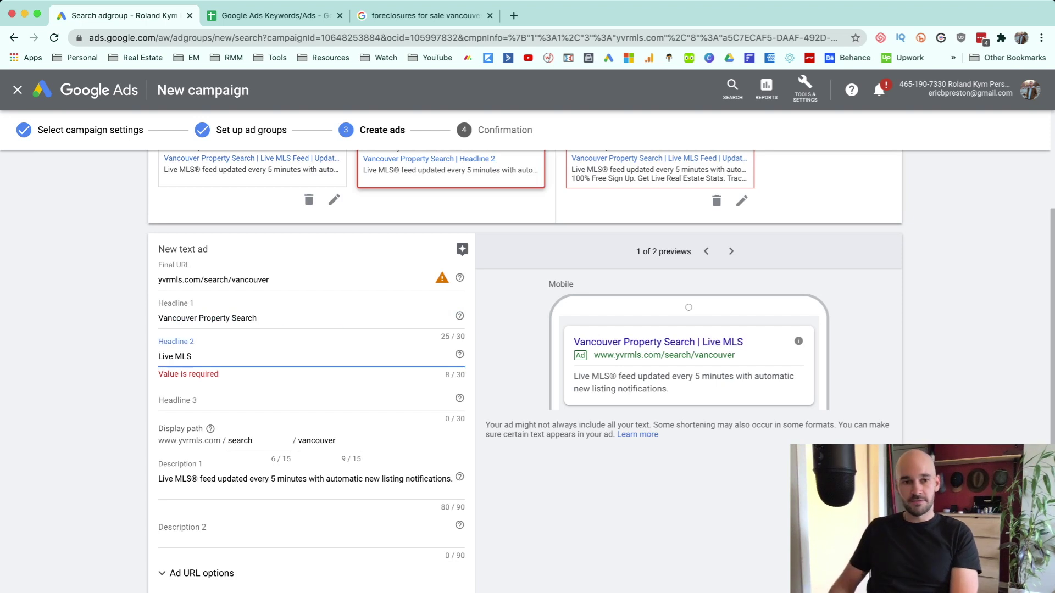
pyautogui.write(' Feed')
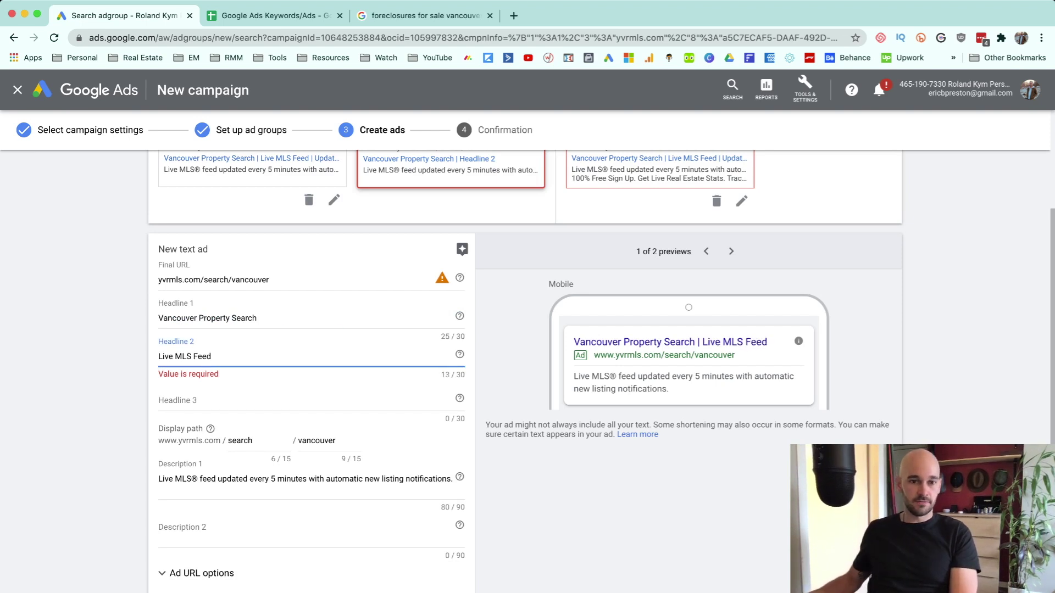
pyautogui.scroll(-3, 524, 371)
pyautogui.click(199, 541)
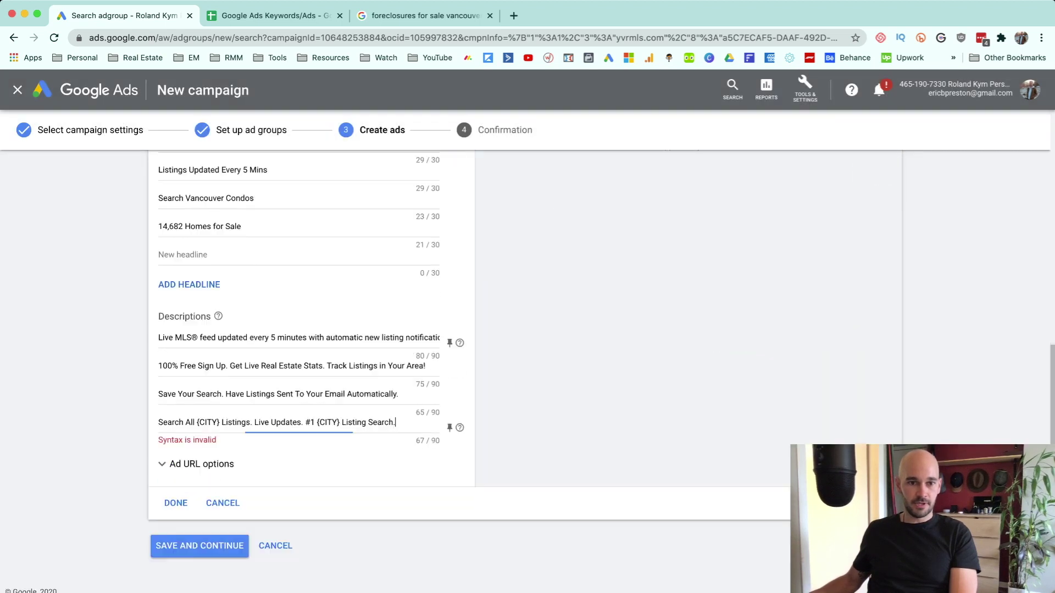
# - Replace the first {CITY} placeholder in the responsive search ad's fourth description with "Vanoucver"
pyautogui.scroll(3, 307, 329)
pyautogui.scroll(-3, 308, 357)
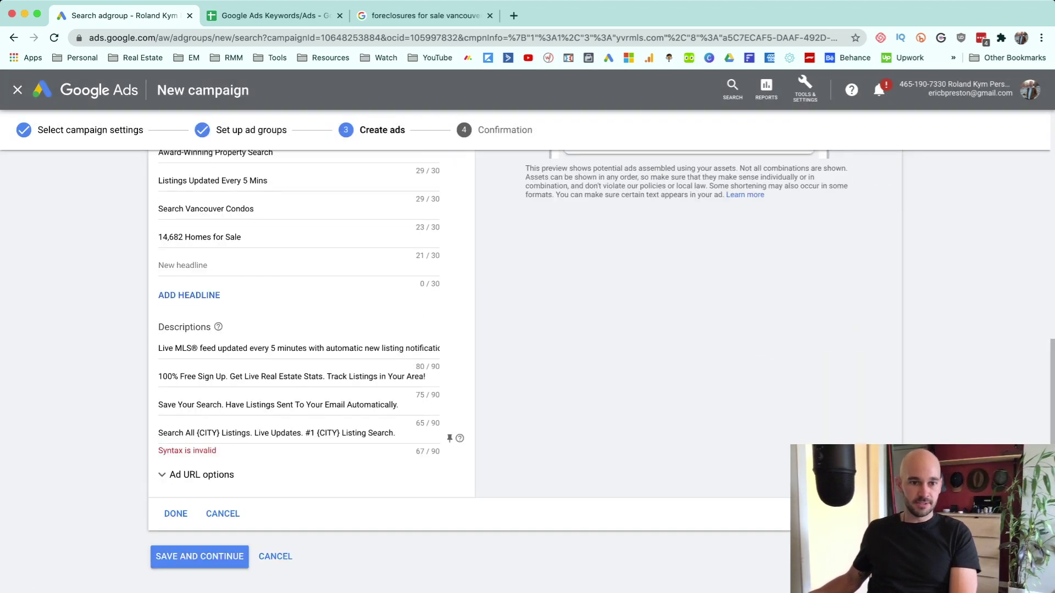
pyautogui.moveTo(220, 433); pyautogui.dragTo(194, 433)
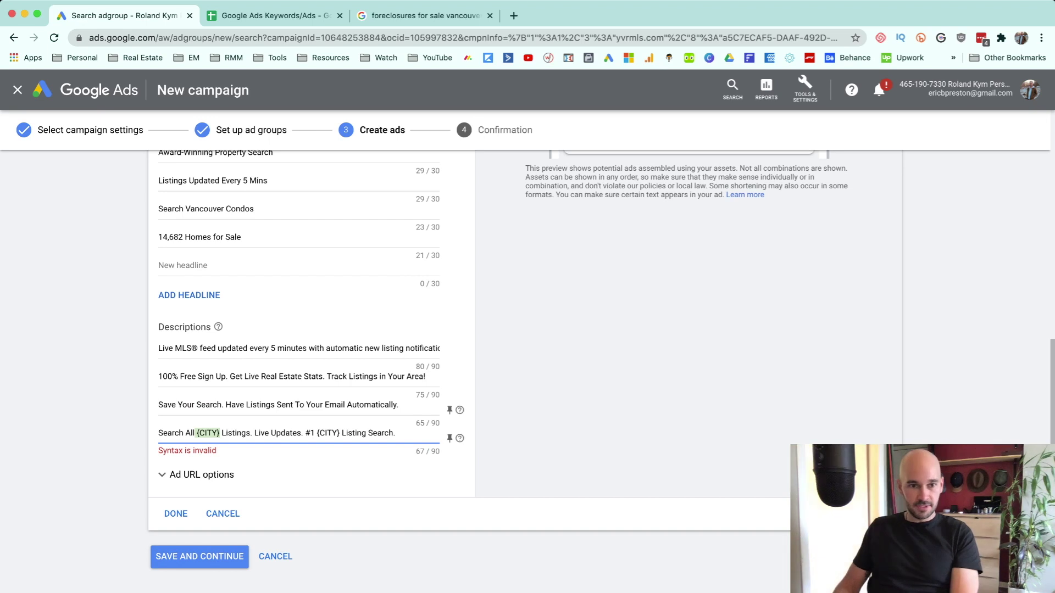
pyautogui.write('Vanoucver')
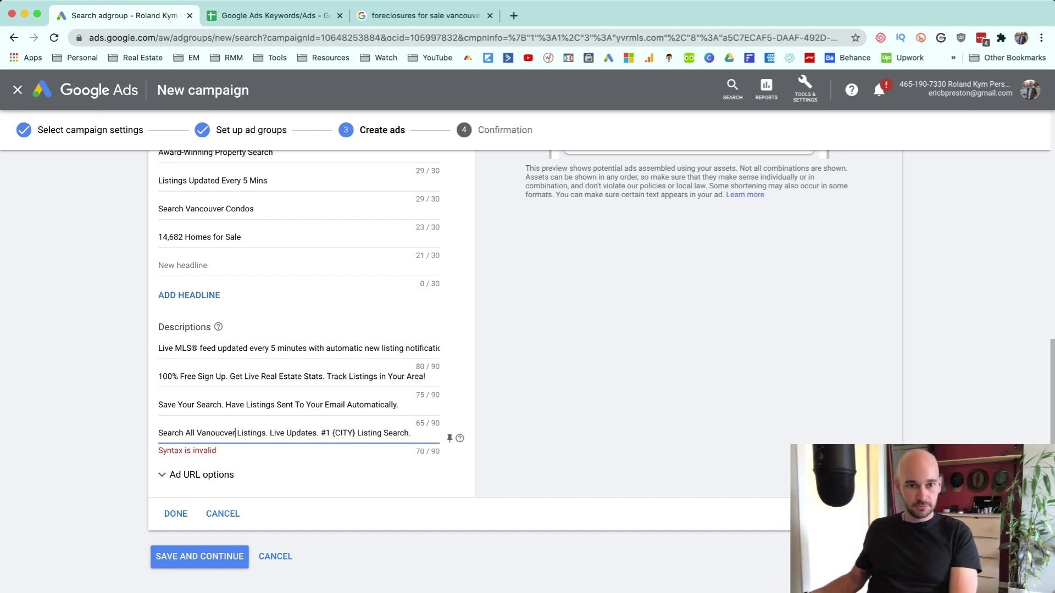
# - Replace the remaining {CITY} placeholder in the fourth description with "Vancouver" and try to save the ads again
pyautogui.doubleClick(343, 433)
pyautogui.press('BackSpace')
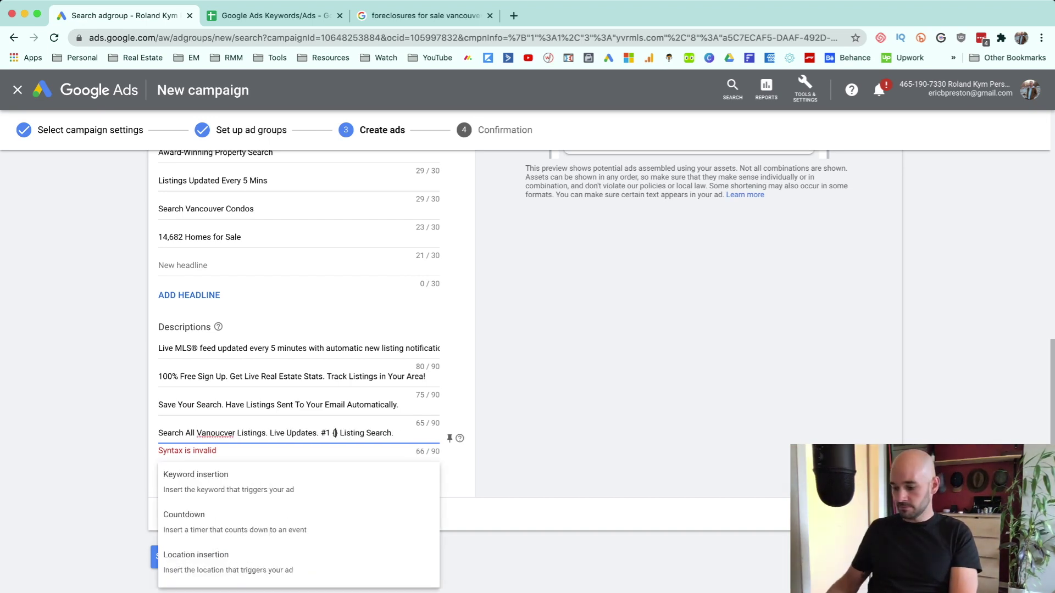
pyautogui.press('BackSpace')
pyautogui.write('Vanciyuver')
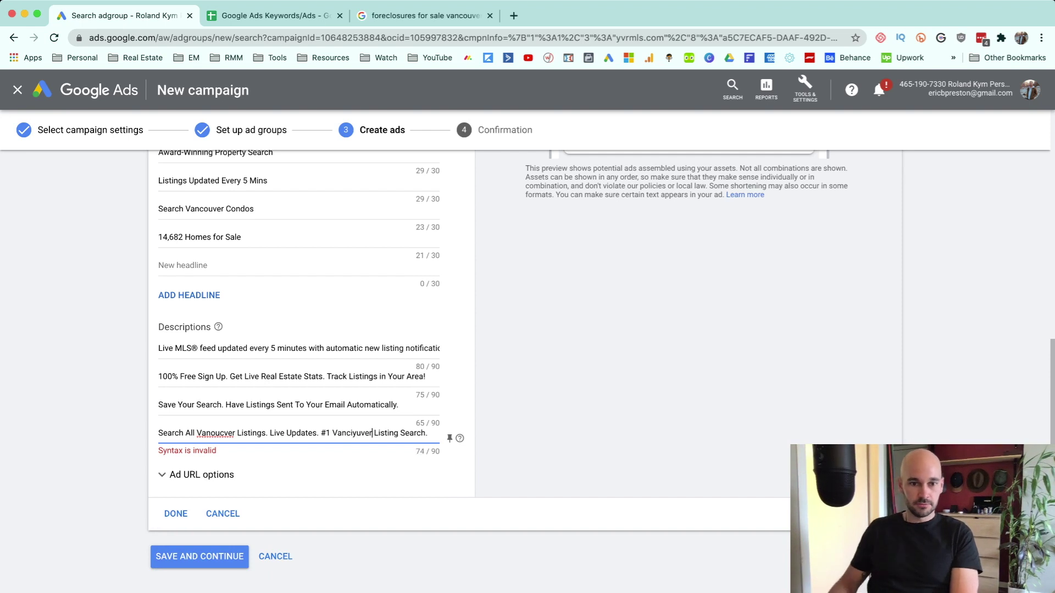
pyautogui.press('BackSpace')
pyautogui.press('BackSpace')
pyautogui.press('BackSpace')
pyautogui.press('BackSpace')
pyautogui.press('BackSpace')
pyautogui.press('BackSpace')
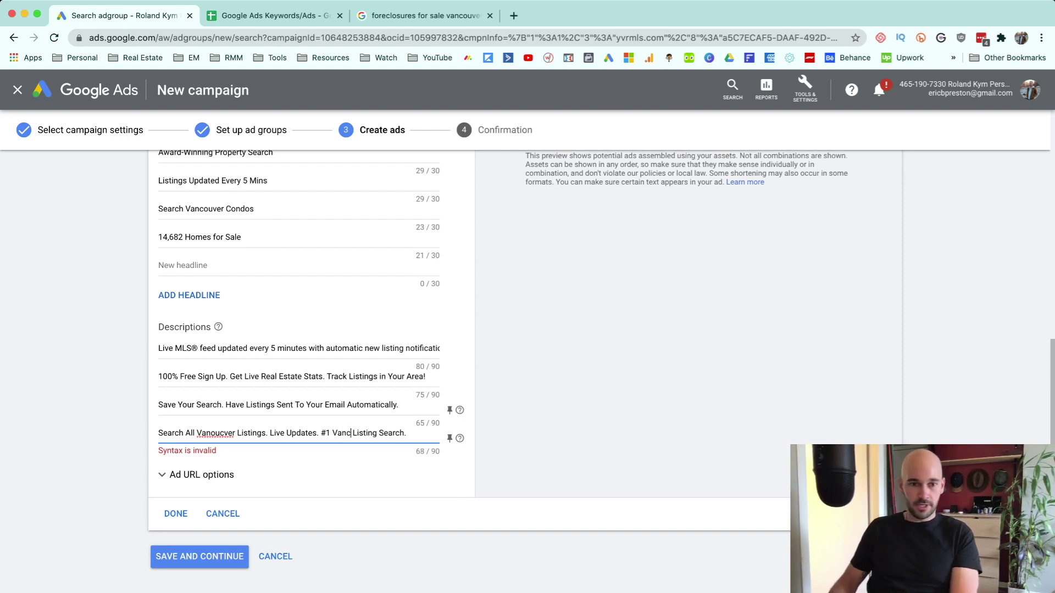
pyautogui.write('ouver')
pyautogui.click(199, 557)
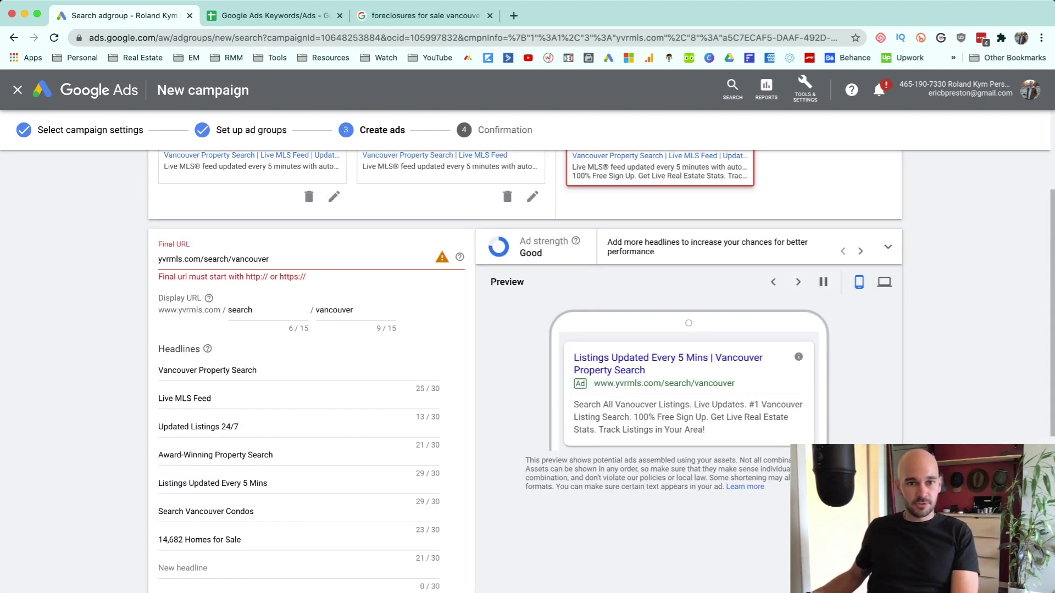
pyautogui.moveTo(307, 276); pyautogui.dragTo(279, 277)
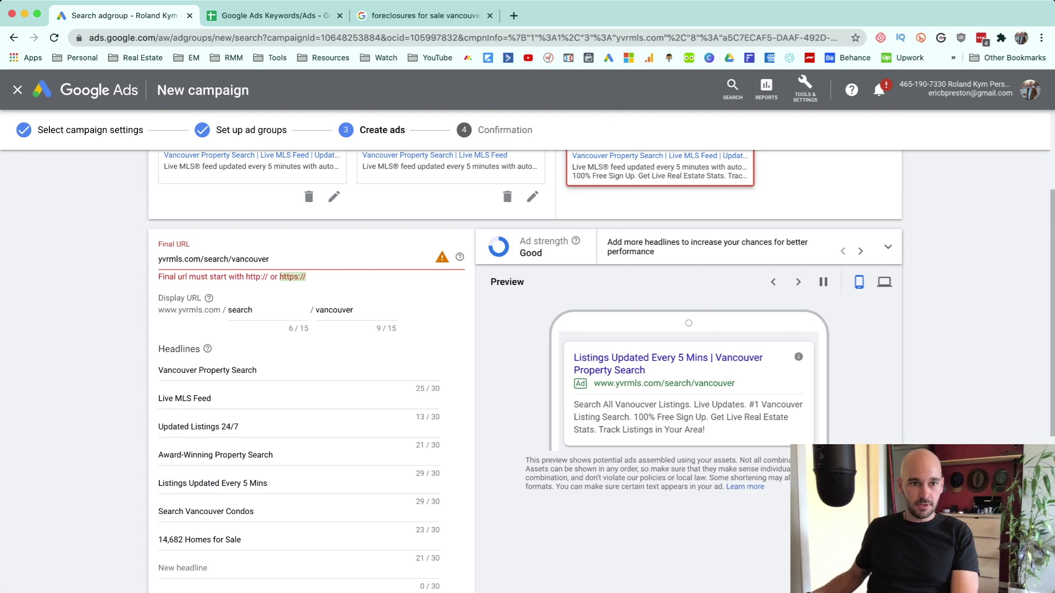
pyautogui.press('super+c')
pyautogui.click(159, 259)
pyautogui.press('super+v')
pyautogui.scroll(-6, 524, 374)
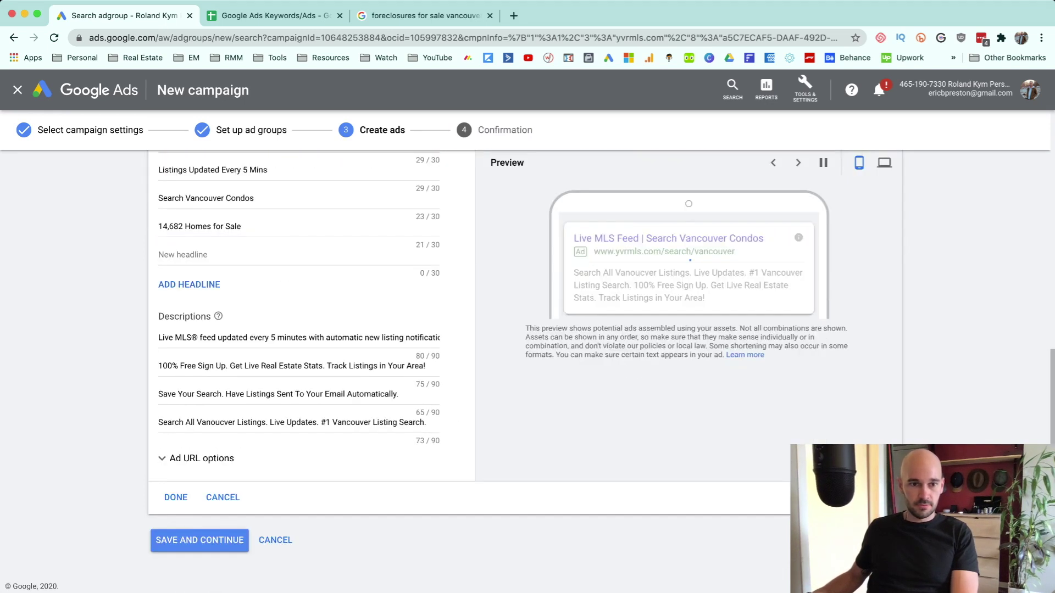
pyautogui.click(176, 497)
pyautogui.click(159, 401)
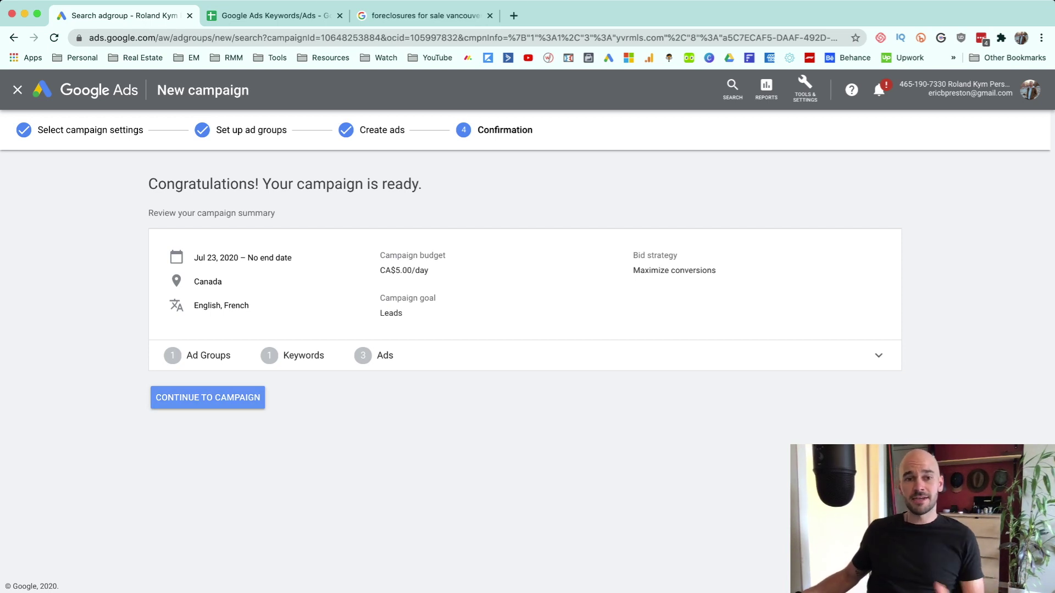
# - Open the finished Buyer Search 2 campaign and set its status to Paused
pyautogui.click(208, 397)
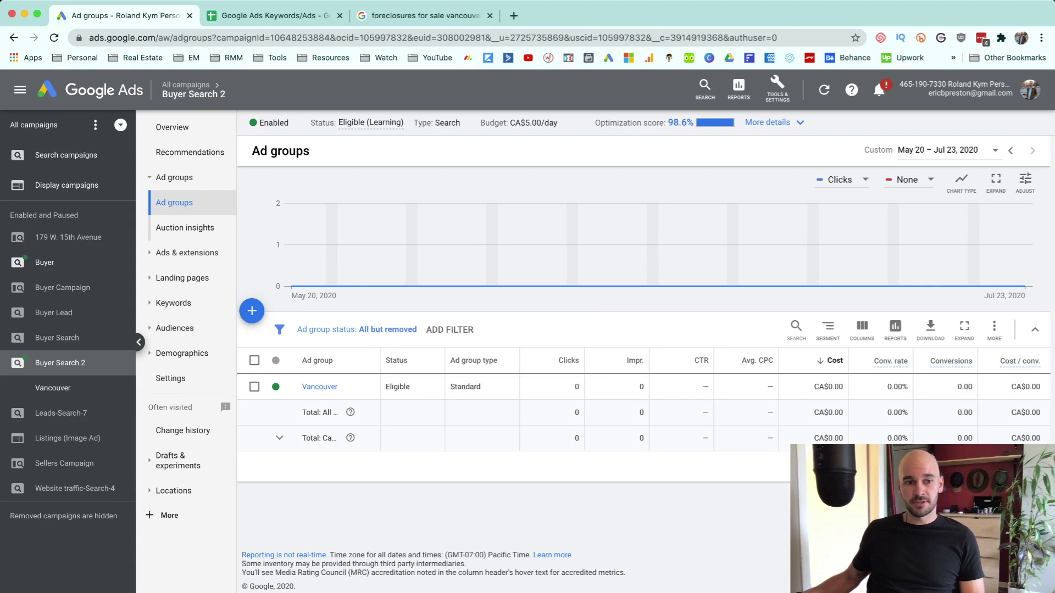
pyautogui.tripleClick(60, 363)
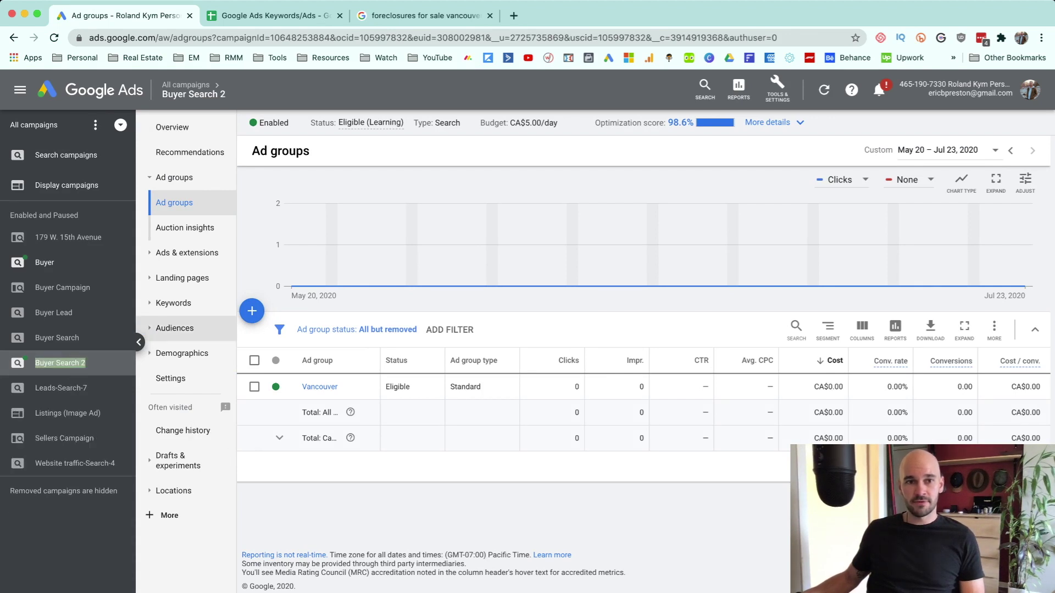
pyautogui.click(274, 122)
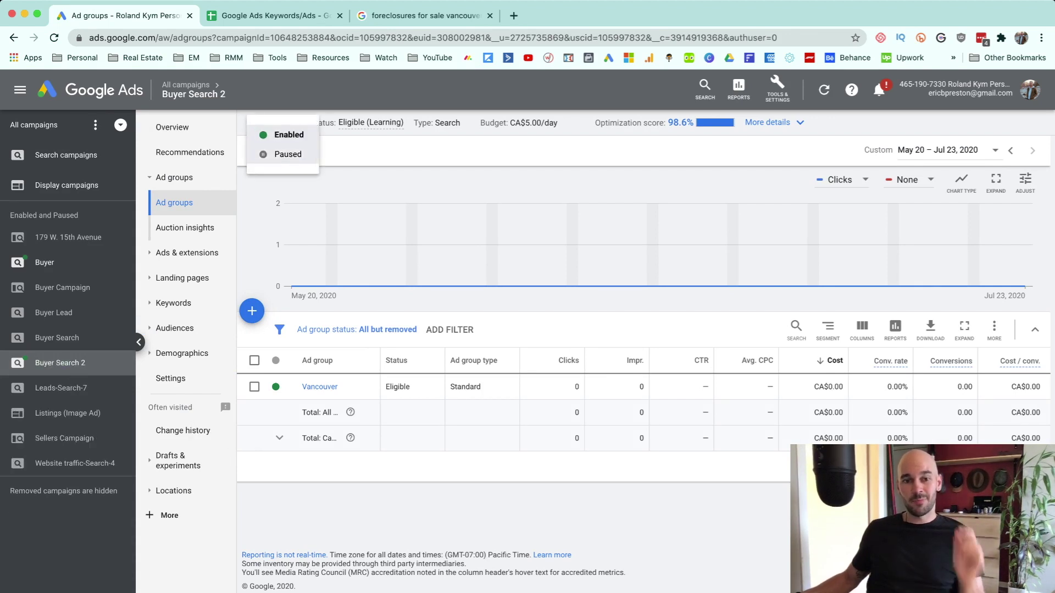
pyautogui.click(283, 156)
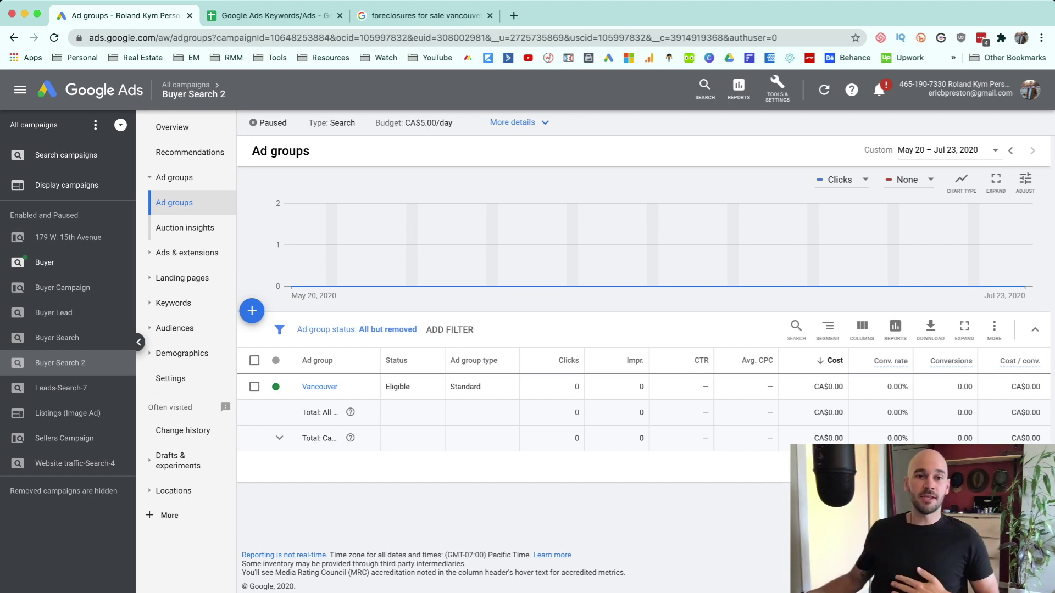
# - Switch to the Google results and search for "bank owned homes for sale vancouver bc"
pyautogui.click(426, 16)
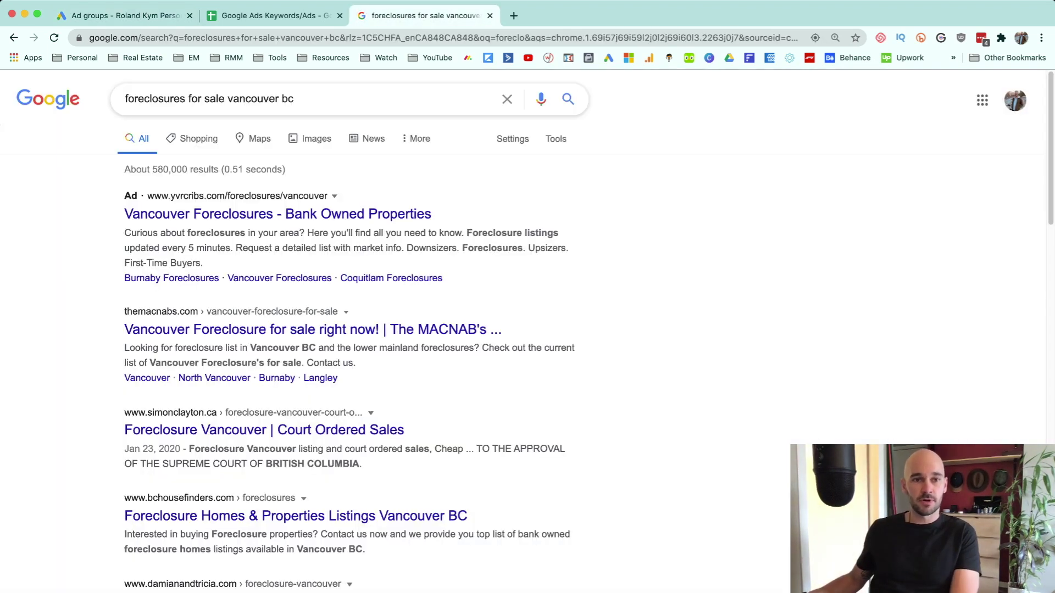
pyautogui.moveTo(201, 98); pyautogui.dragTo(124, 98)
pyautogui.write('bank owne')
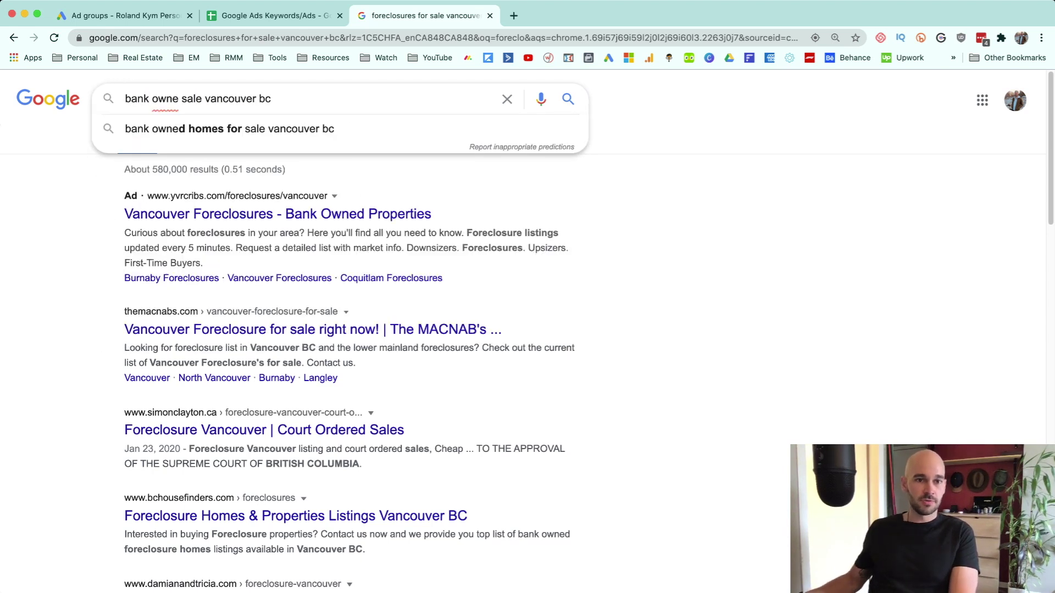
pyautogui.press('Down')
pyautogui.press('Return')
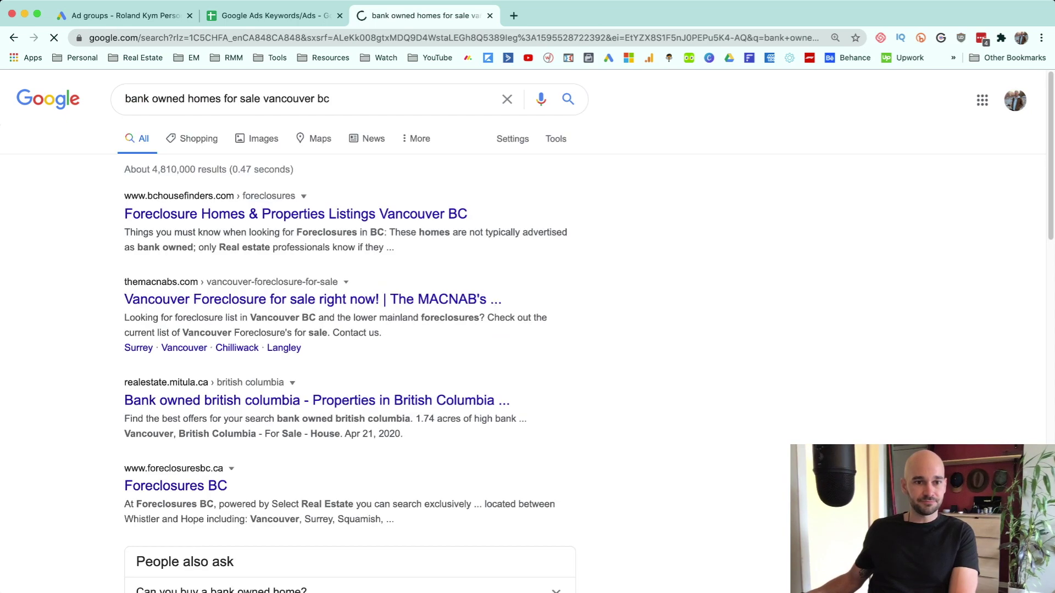
# - Look through the search results for the yvrcribs.com foreclosures ad and examine its headlines, description and sitelinks
pyautogui.scroll(-15, 303, 250)
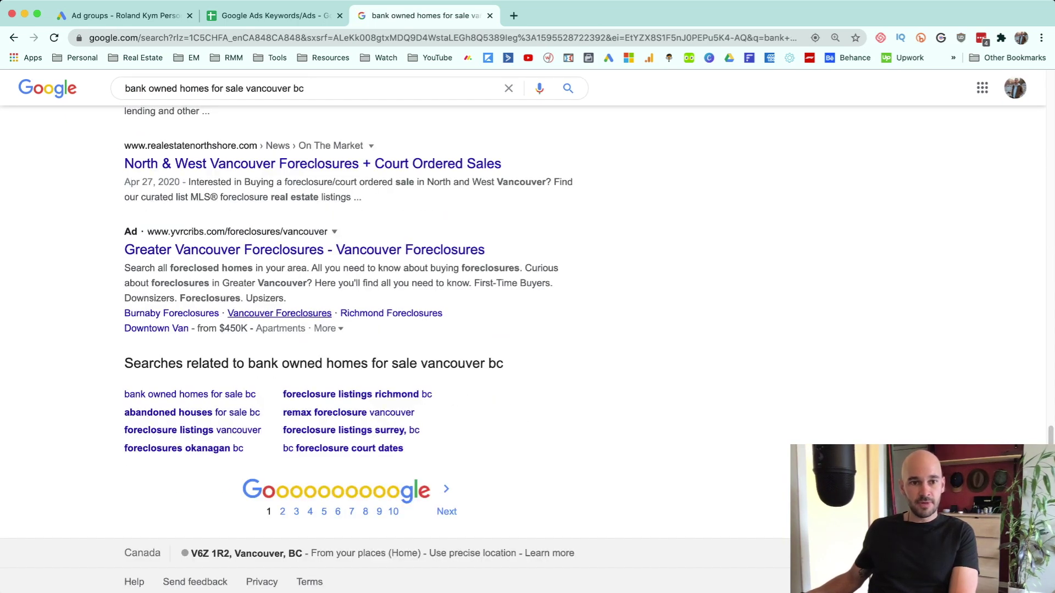
pyautogui.moveTo(124, 231); pyautogui.dragTo(442, 313)
pyautogui.scroll(1, 442, 313)
pyautogui.scroll(3, 352, 330)
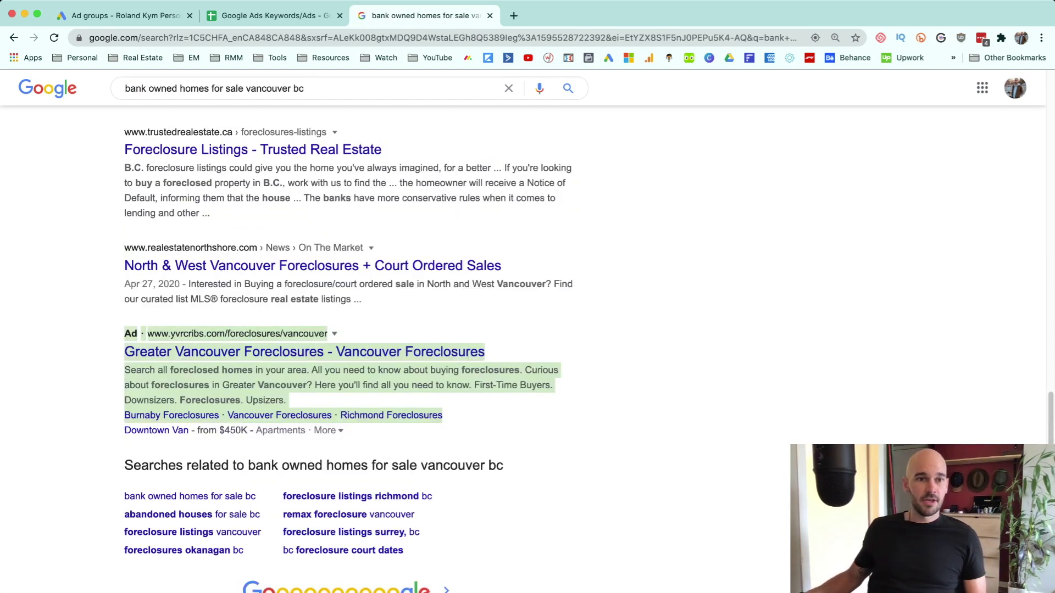
pyautogui.scroll(15, 352, 330)
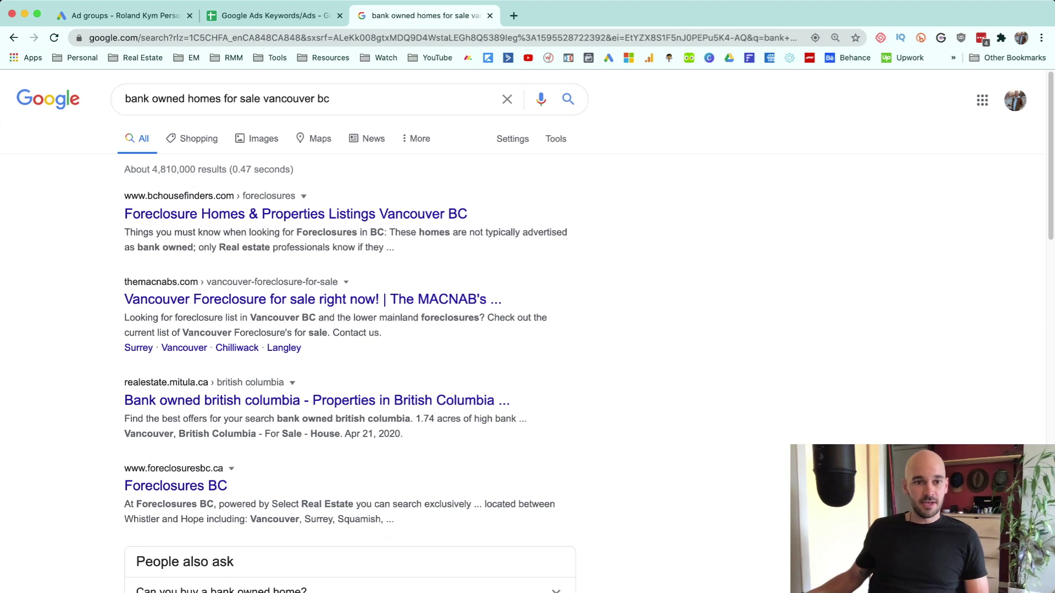
# - Find the yvrcribs.com Greater Vancouver Foreclosures ad in the search results and open its landing page
pyautogui.scroll(-14, 351, 329)
pyautogui.click(494, 338)
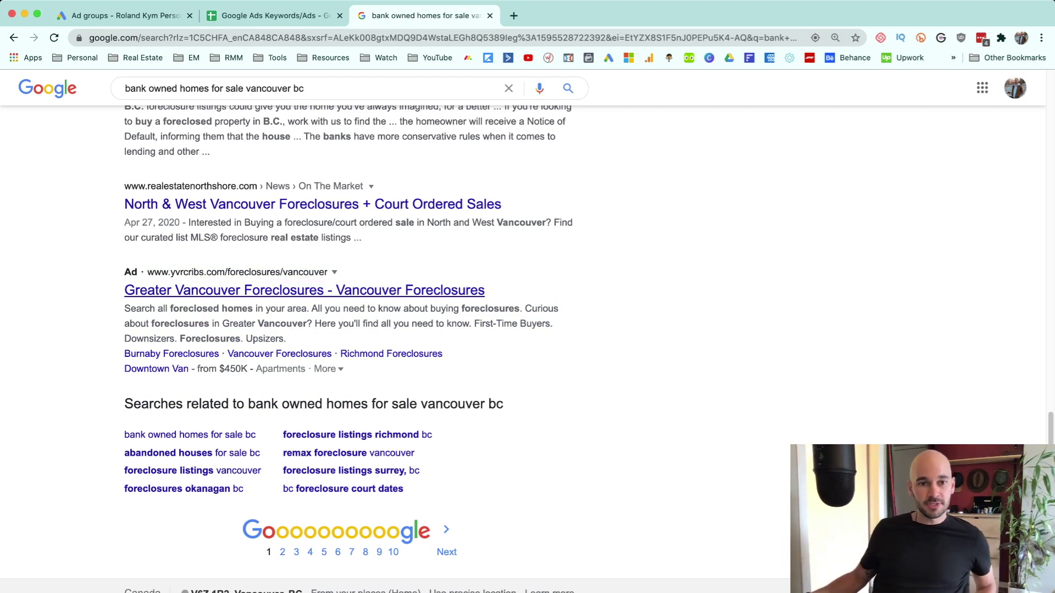
pyautogui.moveTo(124, 290); pyautogui.dragTo(325, 272)
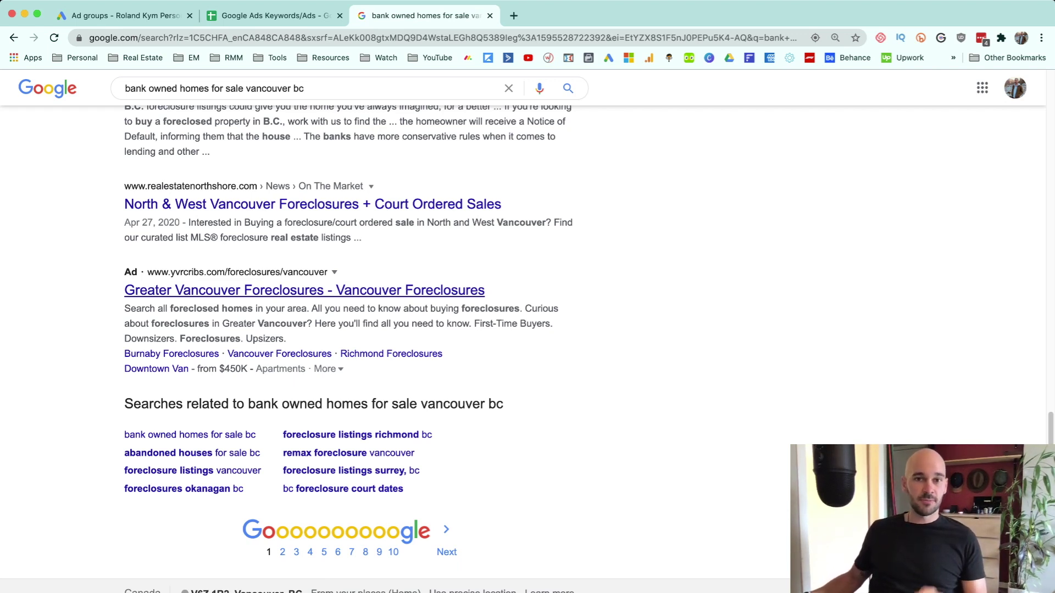
pyautogui.click(305, 290)
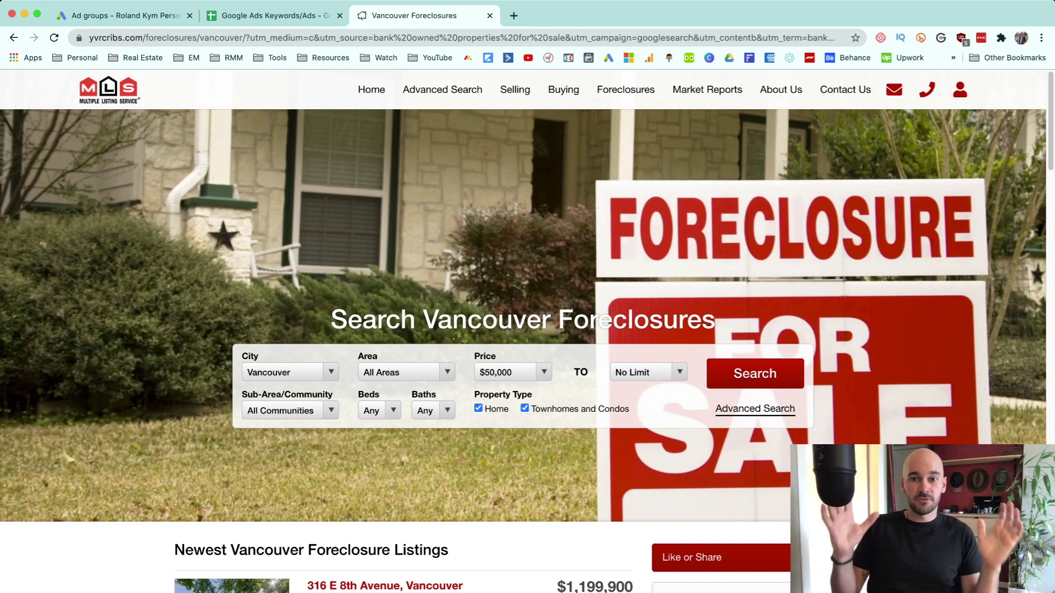
# - Examine the landing page's foreclosure search form and its Newest Vancouver Foreclosure Listings
pyautogui.scroll(-3, 528, 329)
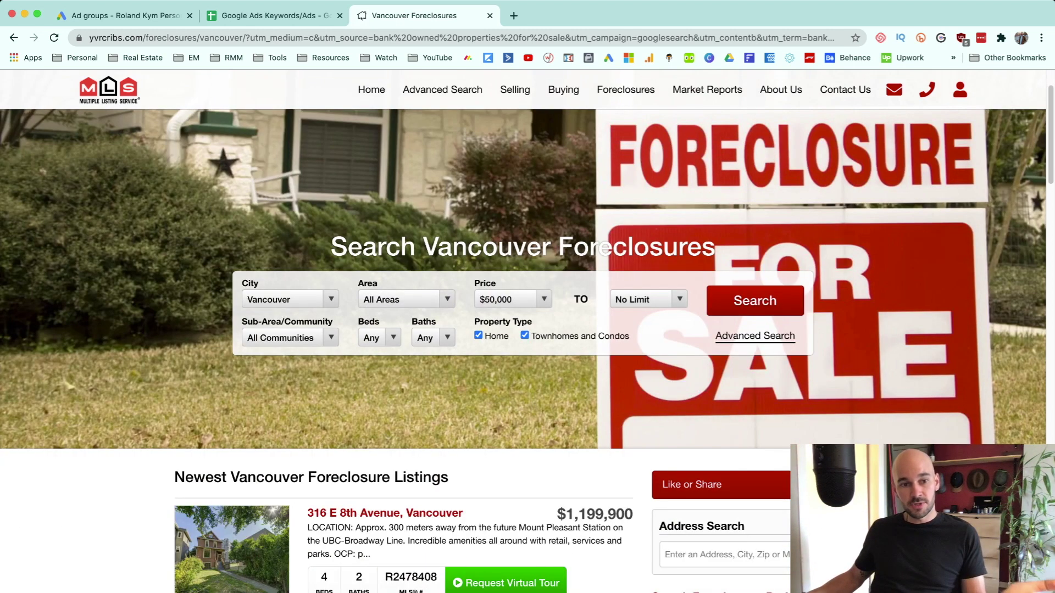
pyautogui.moveTo(185, 477); pyautogui.dragTo(448, 477)
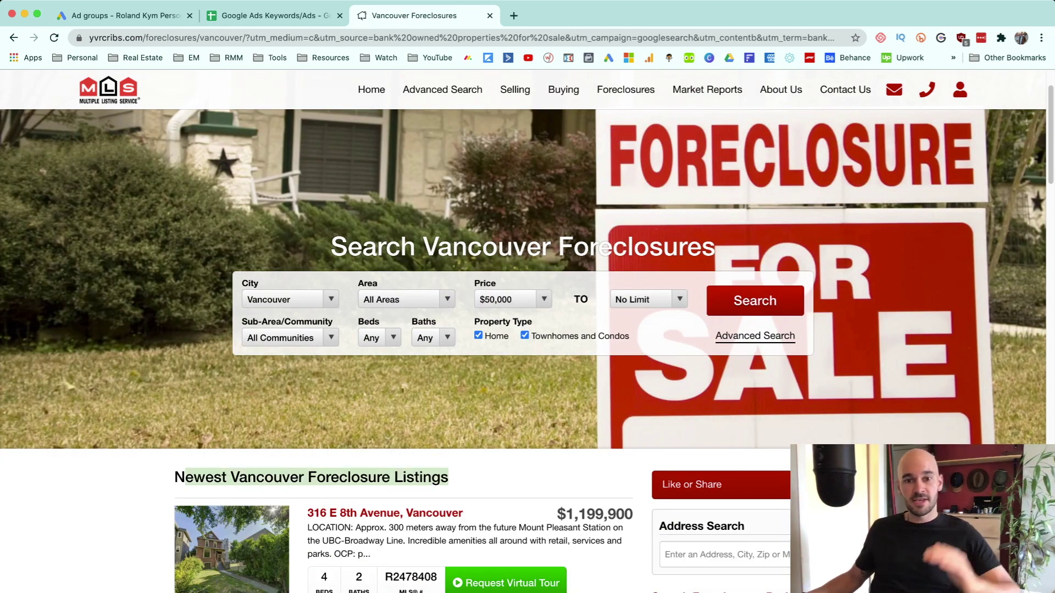
pyautogui.scroll(-6, 448, 477)
pyautogui.scroll(-10, 404, 351)
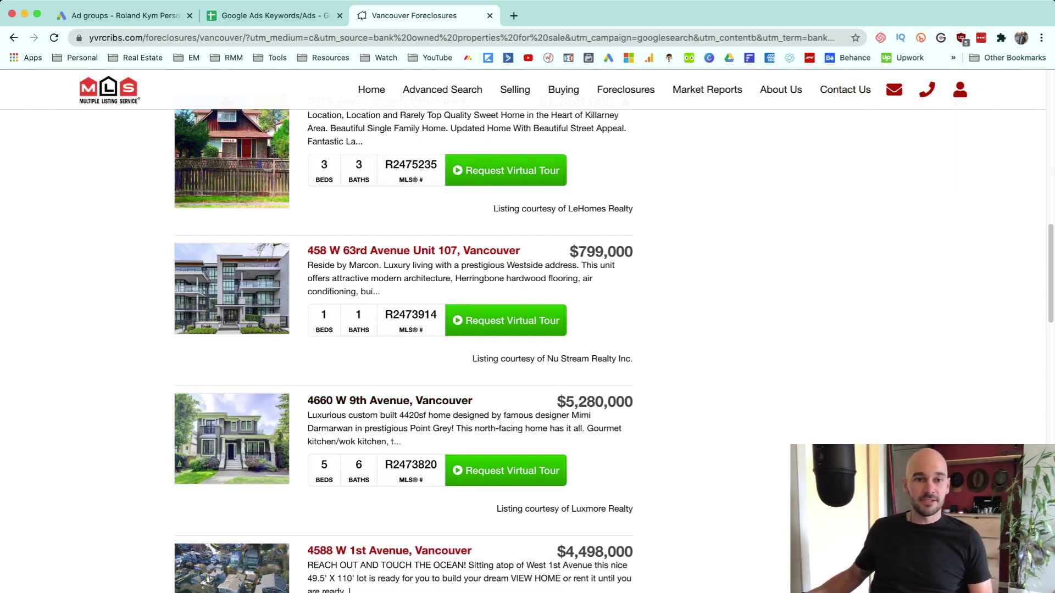
# - Compare the search ad with the top of its landing page, and switch back to the Buyer Search 2 ad groups in Google Ads
pyautogui.press('super+bracketleft')
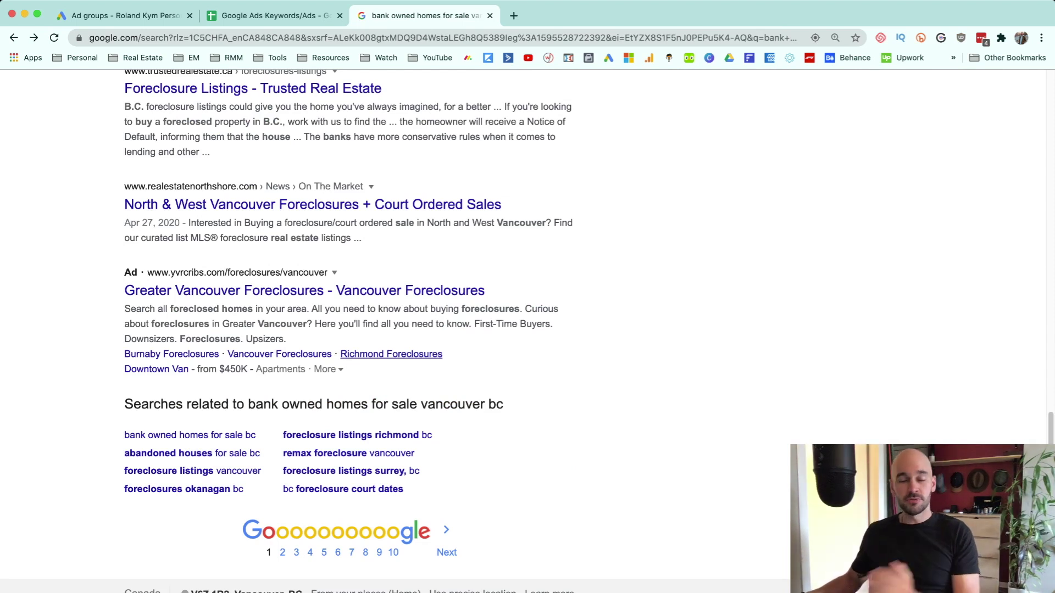
pyautogui.press('super+bracketright')
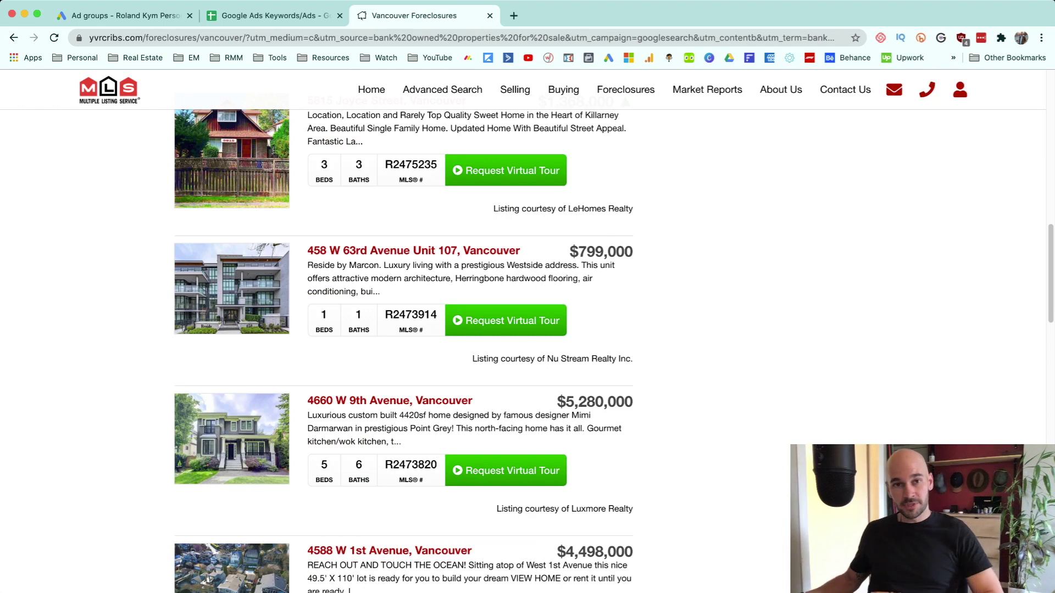
pyautogui.scroll(15, 523, 330)
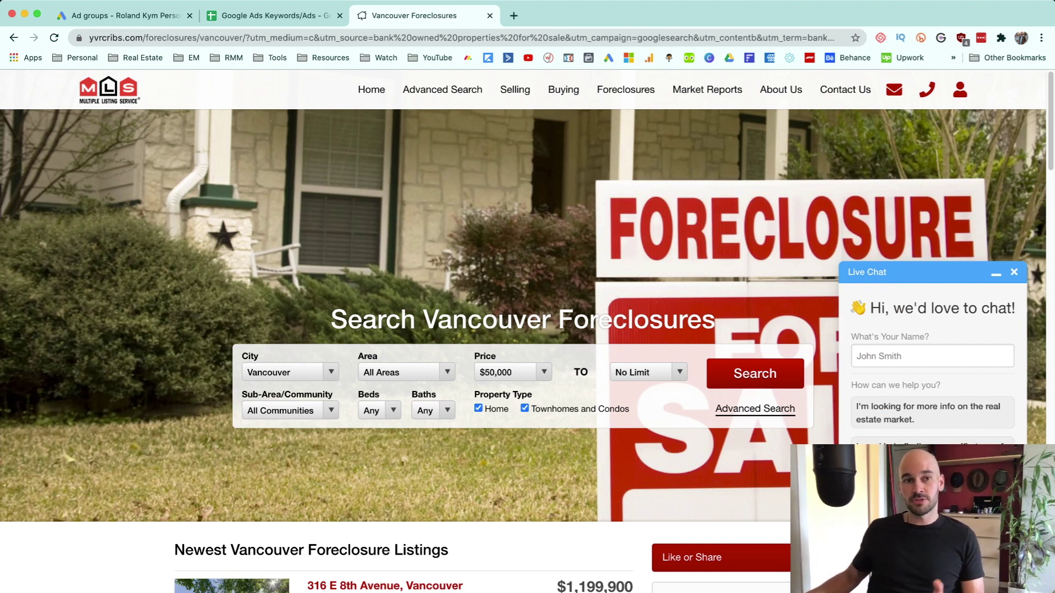
pyautogui.click(125, 16)
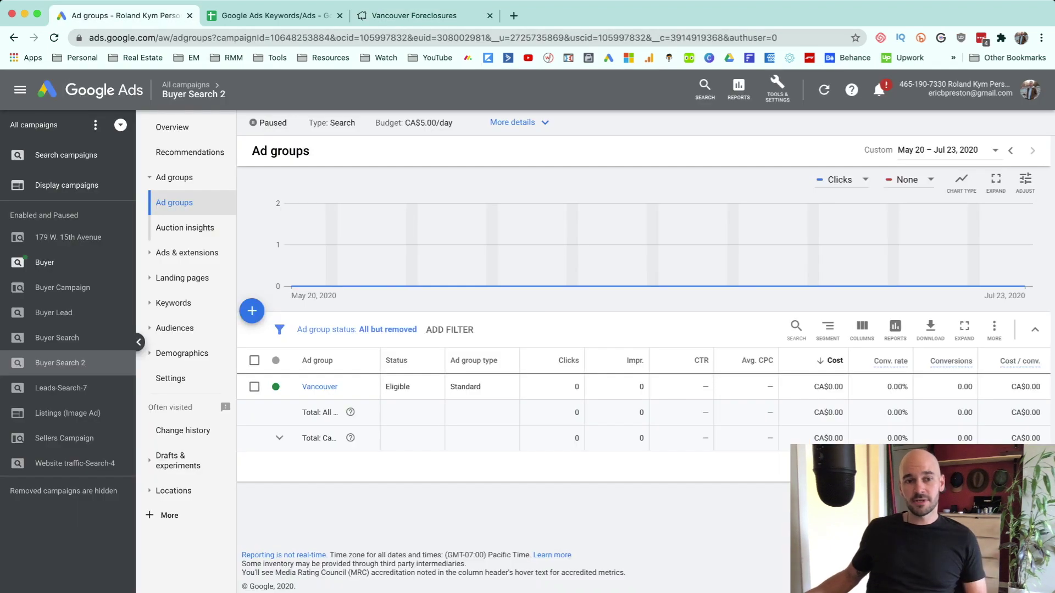